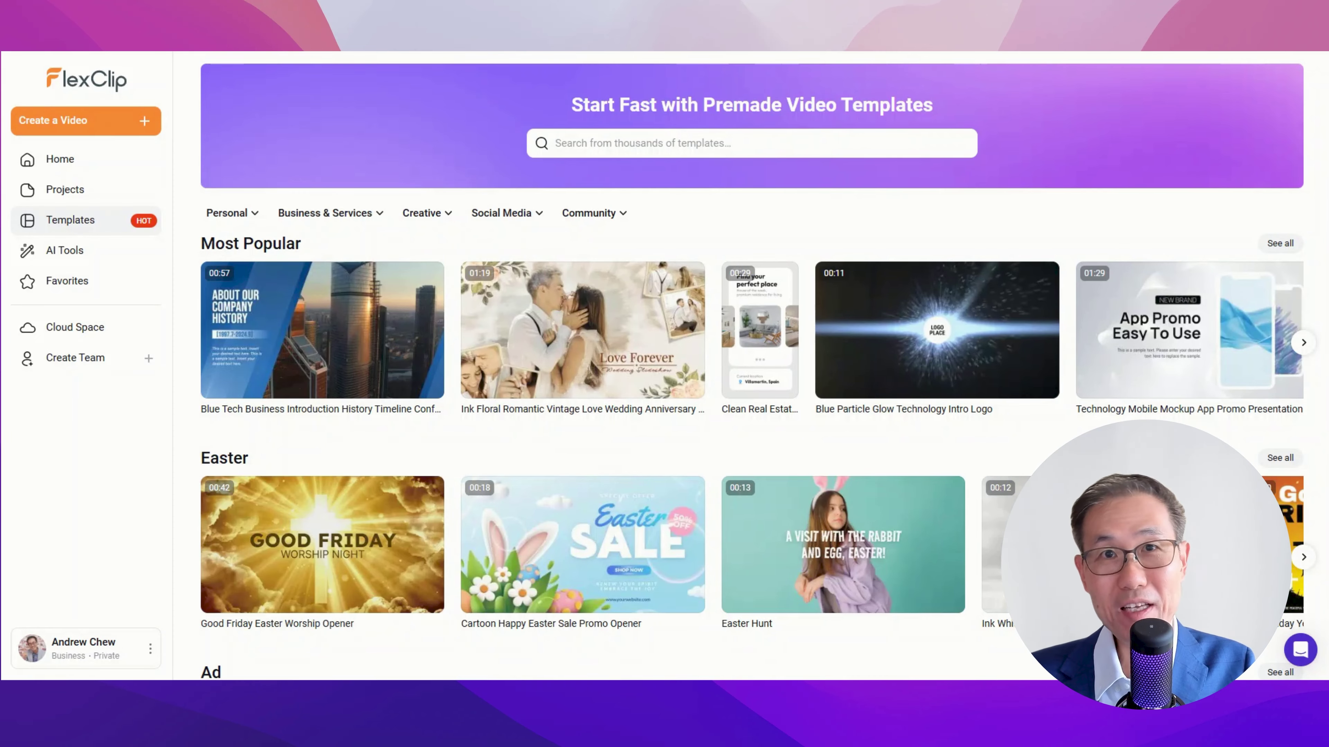
- Open the Green Gradient Product Promo Sale template from the Promo & Sales category
scroll(950, 400, down, 5)
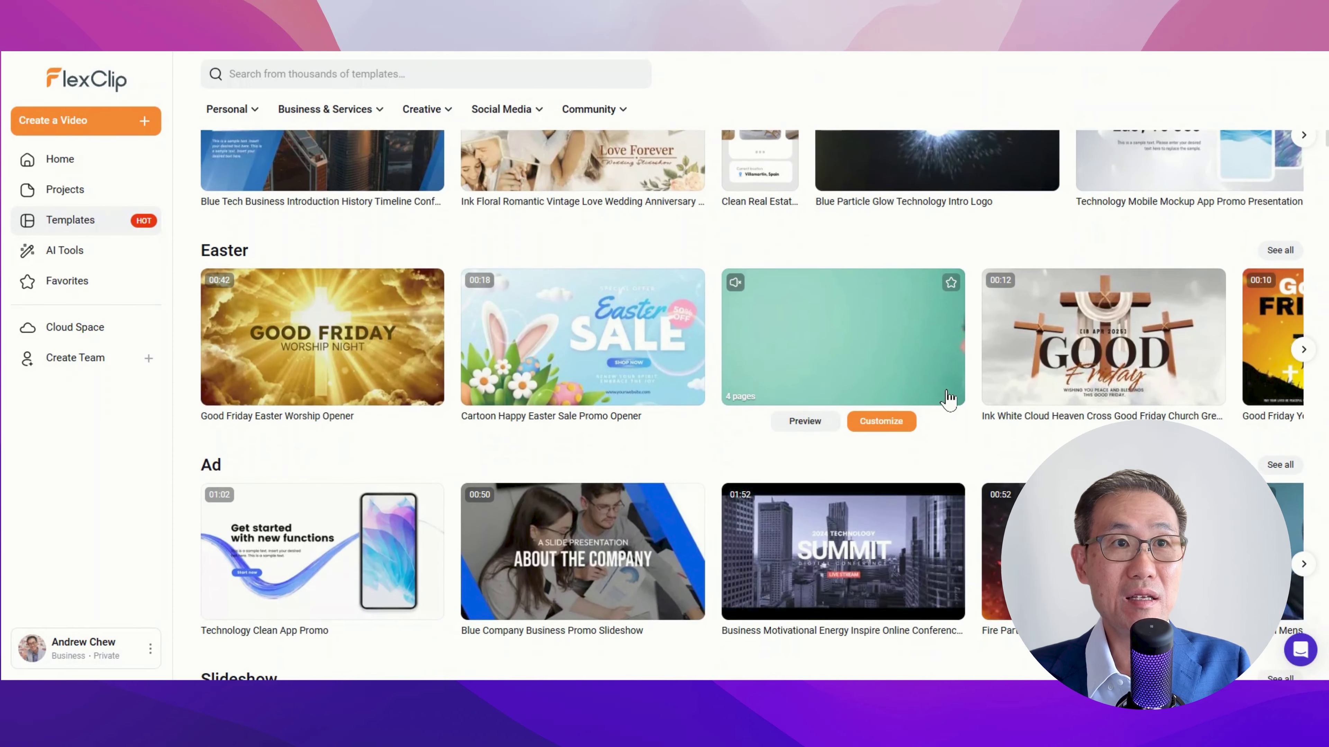
scroll(951, 400, down, 10)
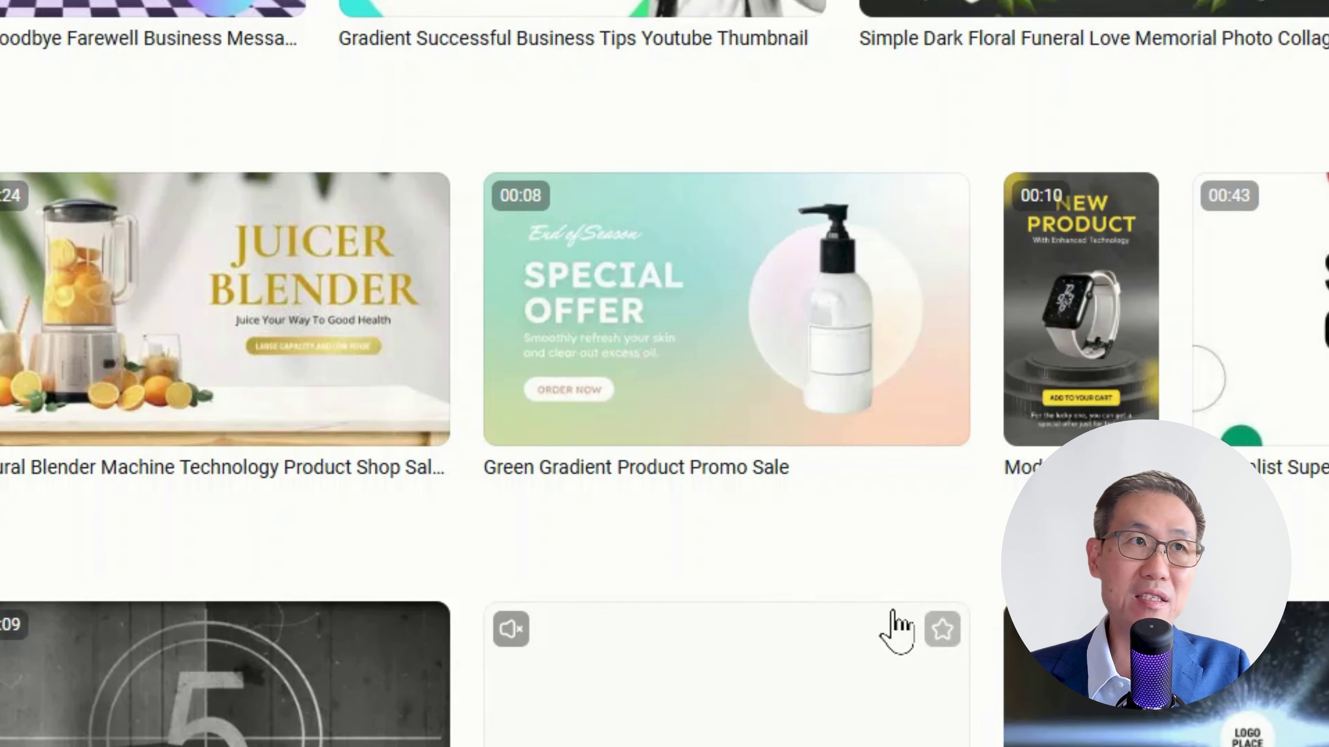
mouse_move(762, 422)
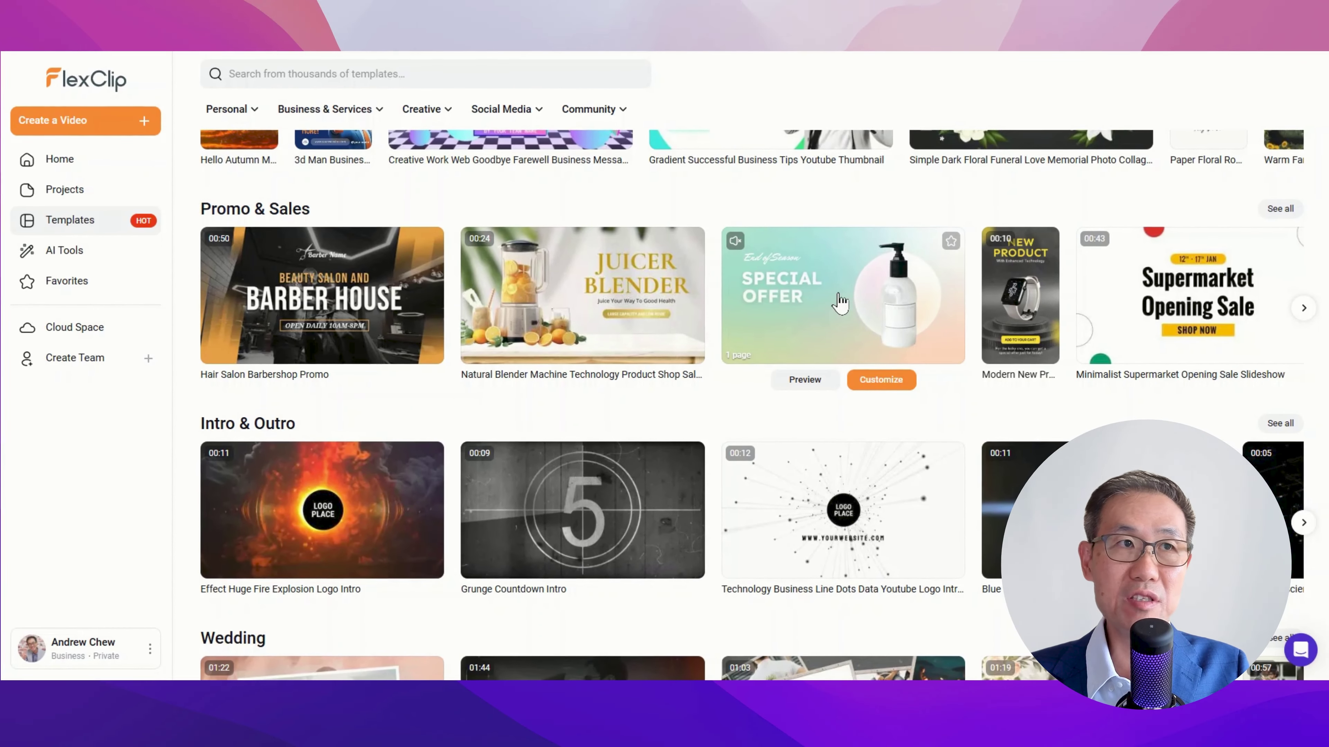
click(839, 300)
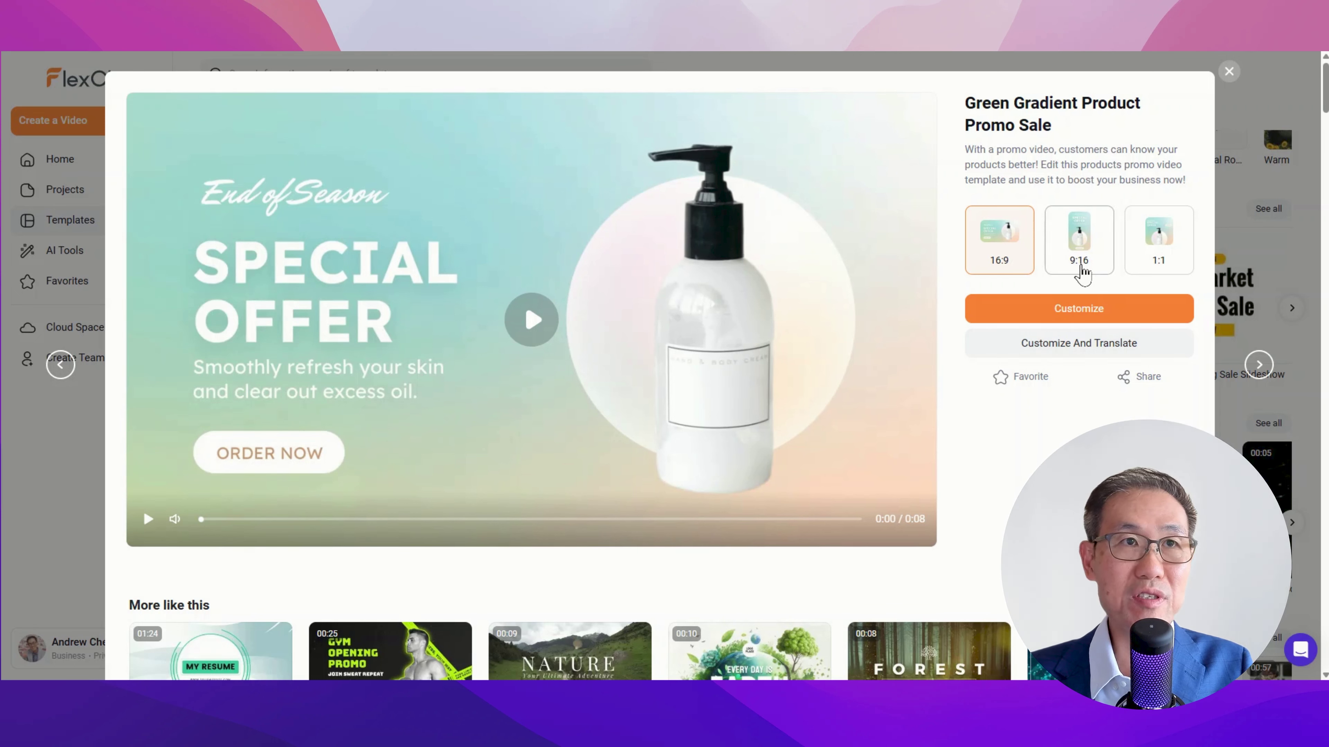
- Preview the template in 9:16 and 1:1, and start customizing its 16:9 version
click(1079, 240)
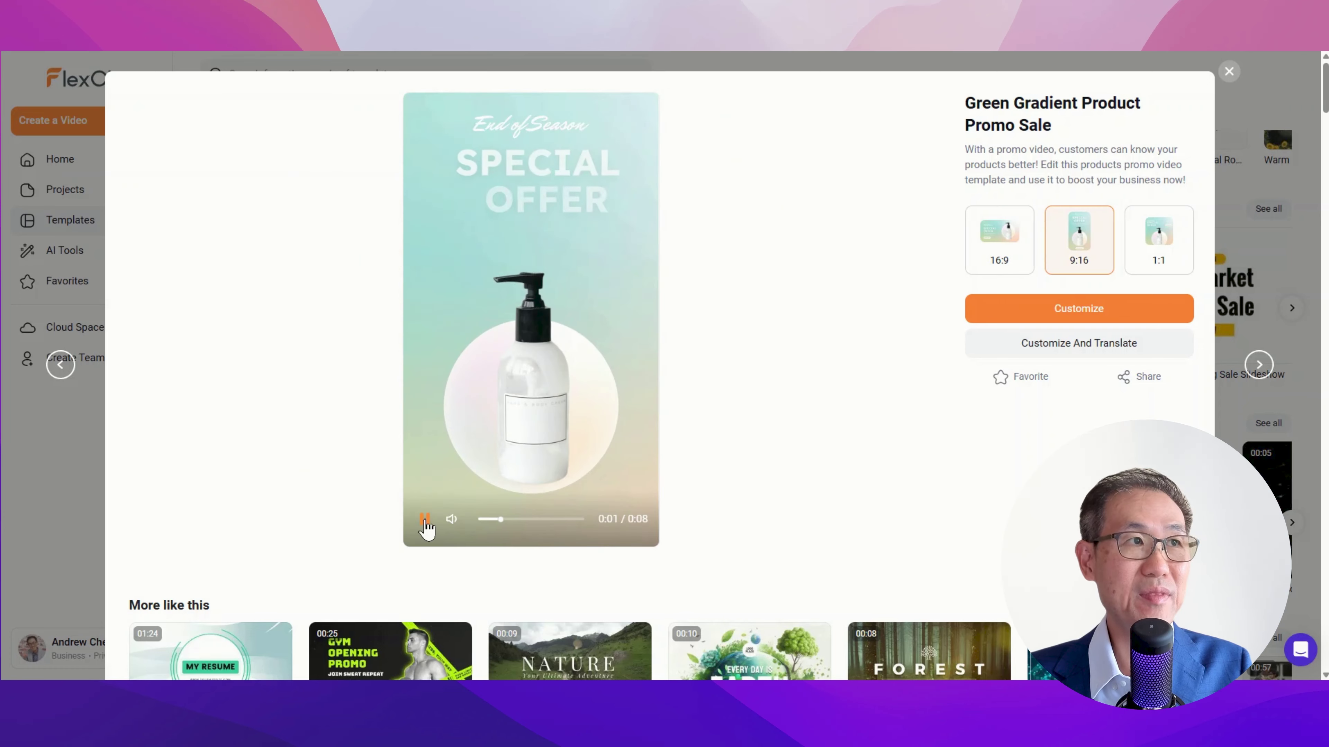
click(1158, 240)
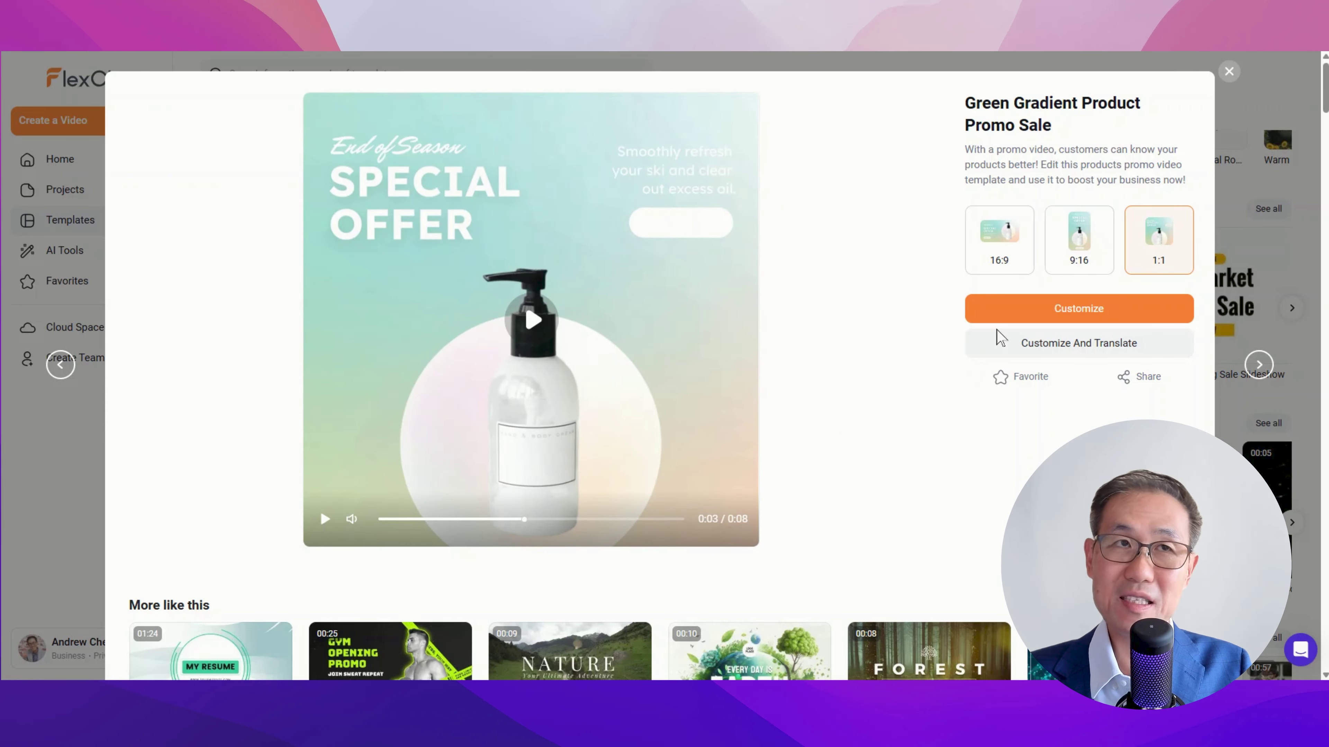
click(999, 240)
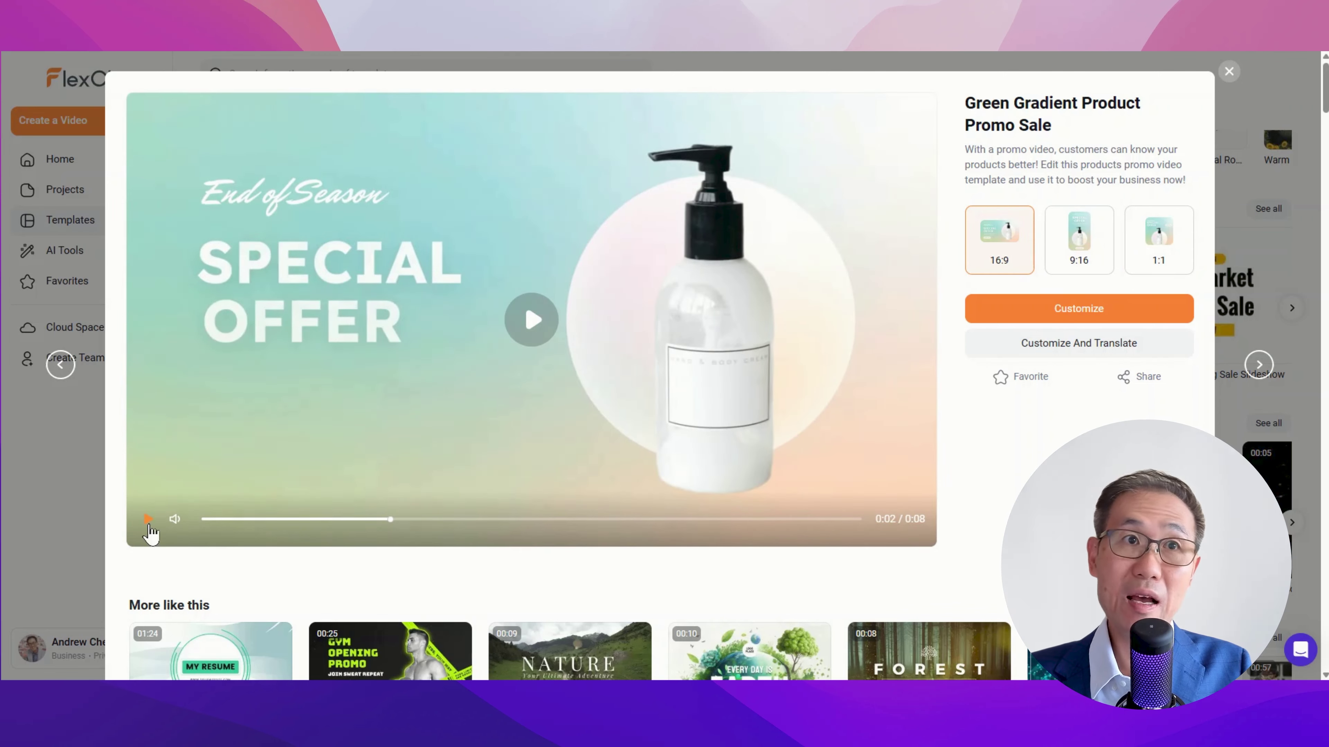
click(1113, 312)
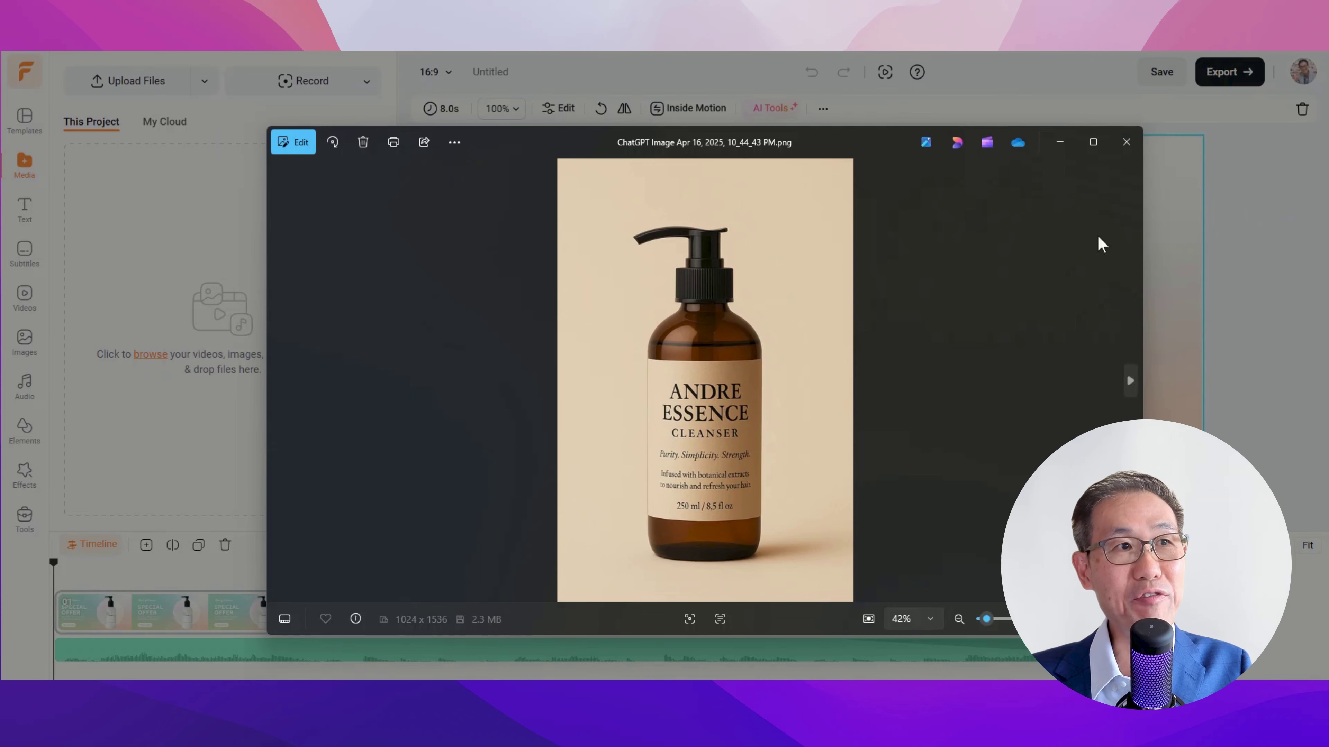
- Replace the template's bottle with the Andre Essence cleanser image, enlarged and centred over the pale circle
click(1296, 250)
drag(731, 398, 672, 381)
drag(993, 317, 993, 318)
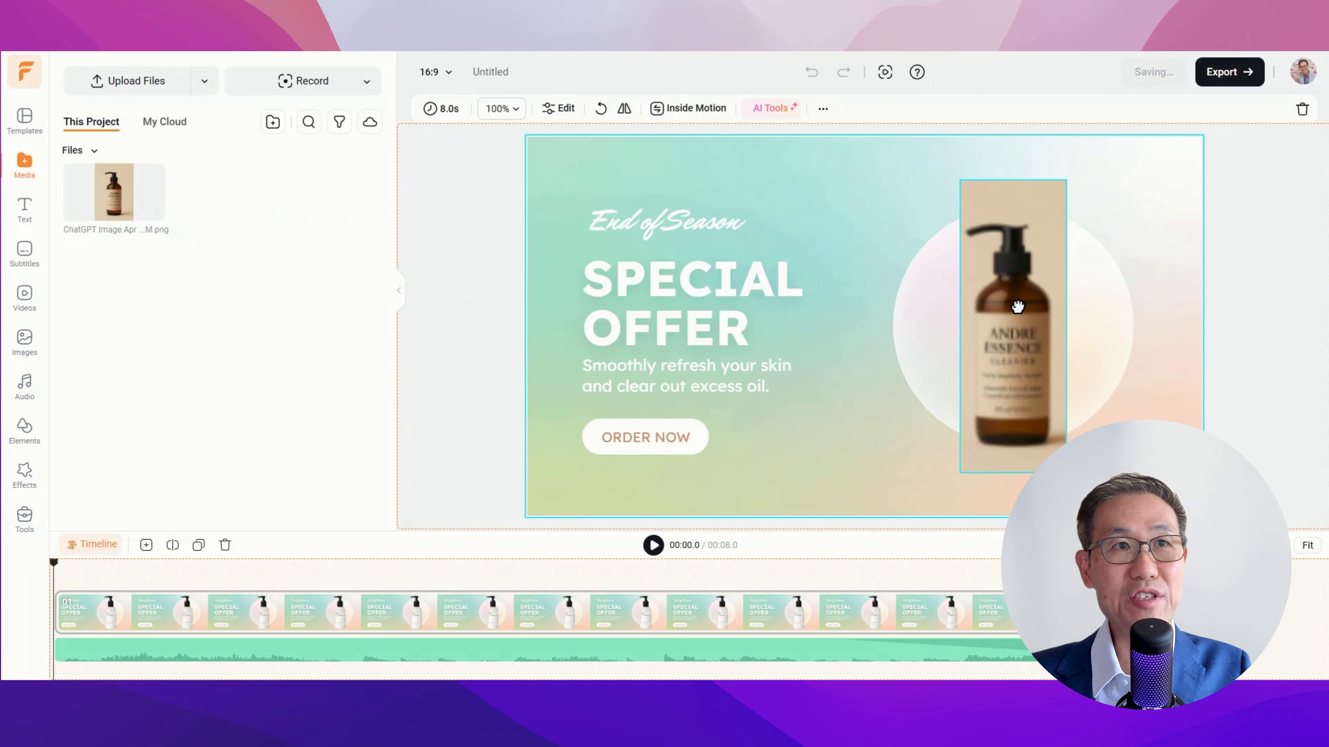
drag(1055, 441, 1069, 477)
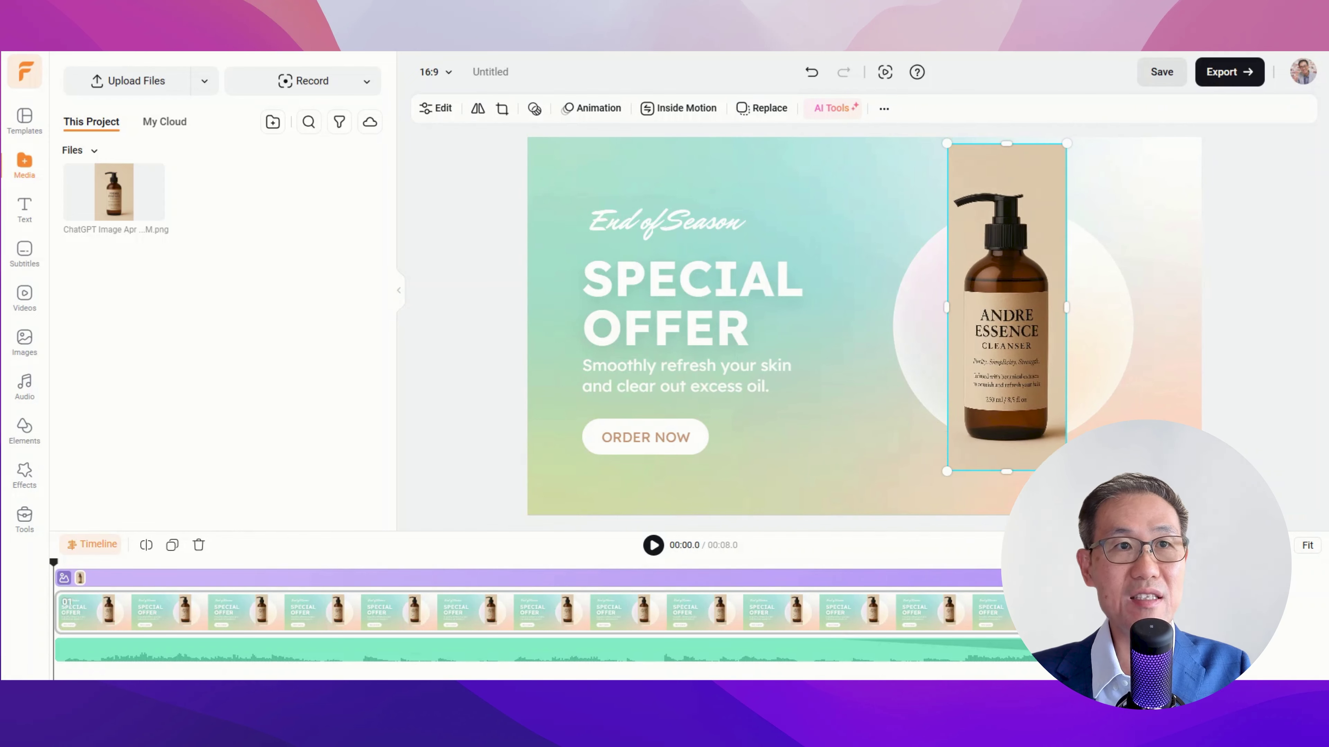
drag(975, 309, 986, 309)
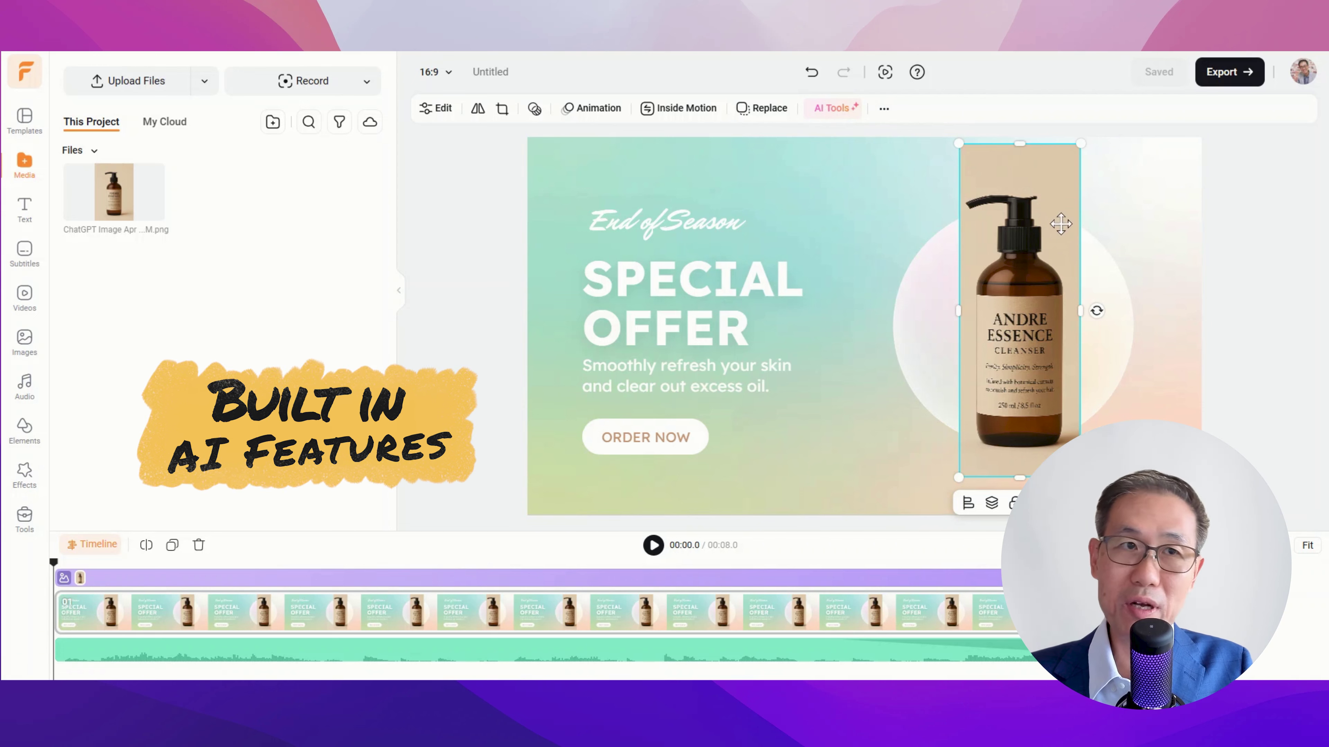
- Remove the cleanser image's background with Auto Image BG Removal and apply the cutout to the scene
click(838, 111)
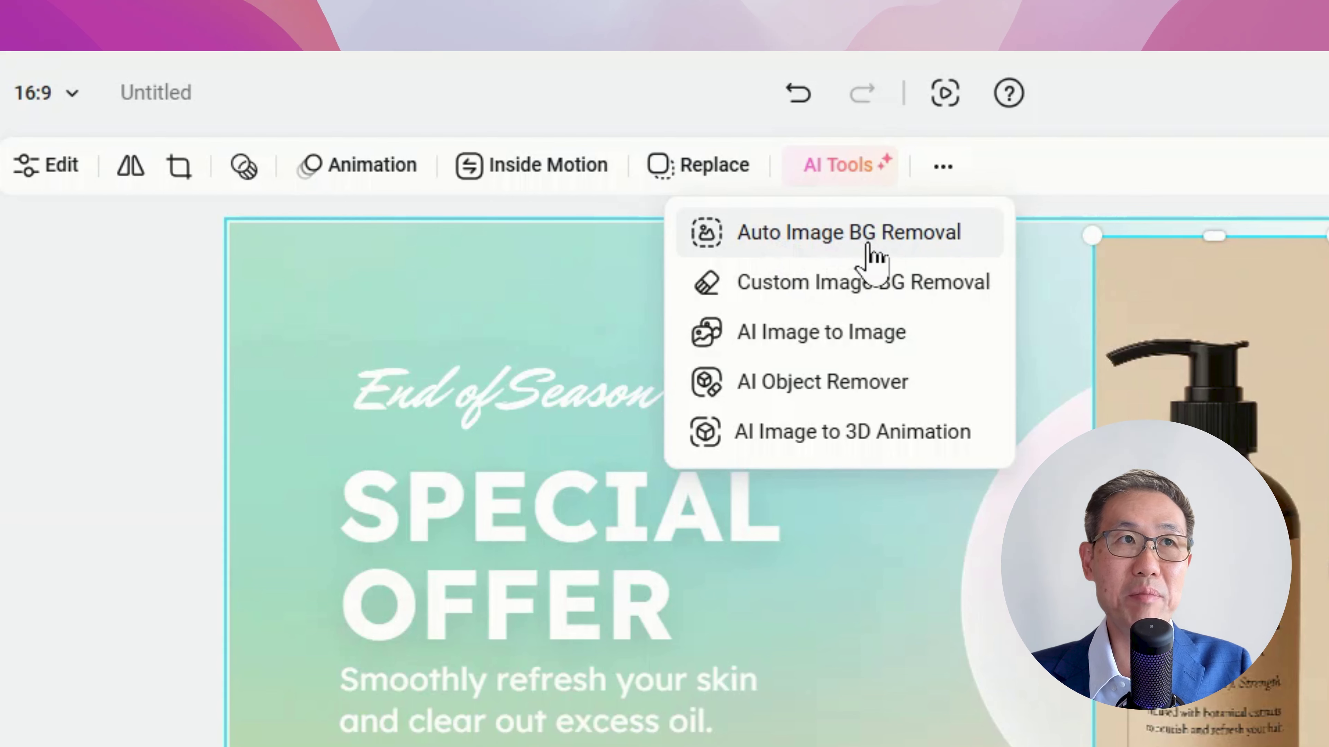
click(908, 251)
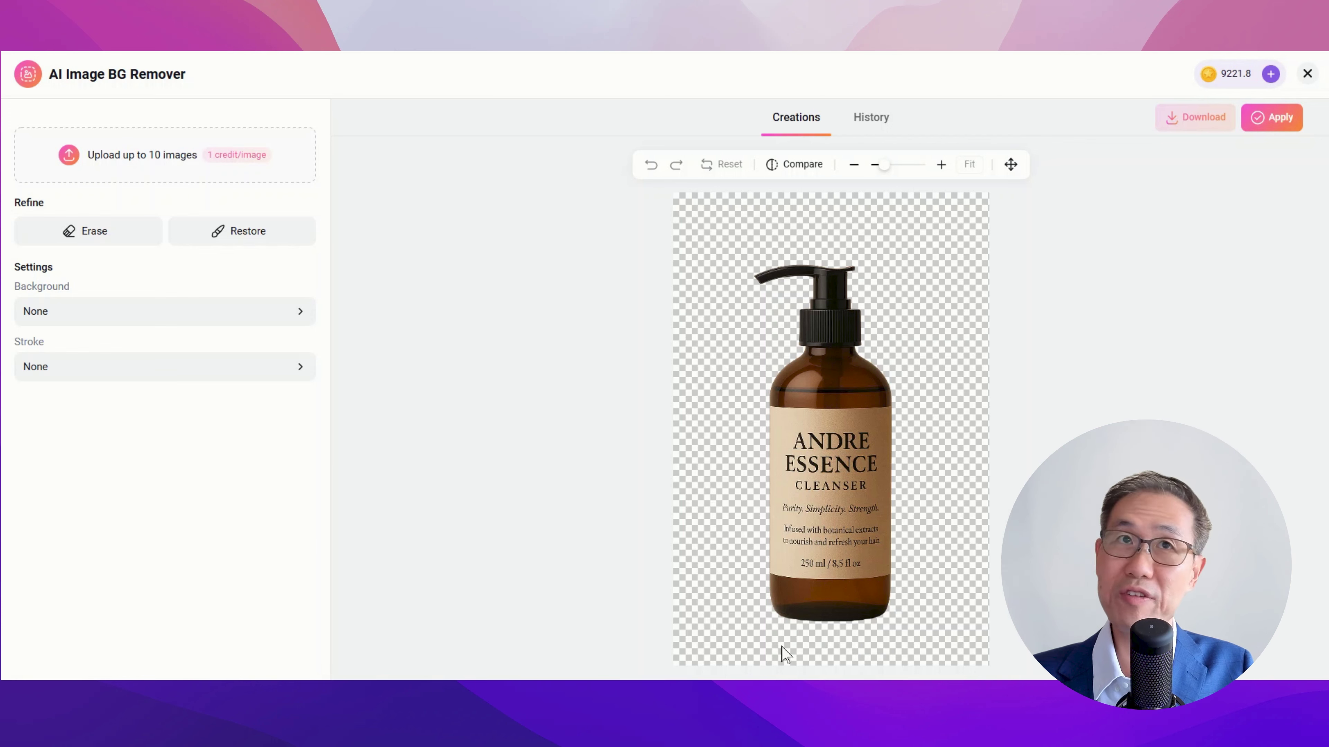
click(1279, 121)
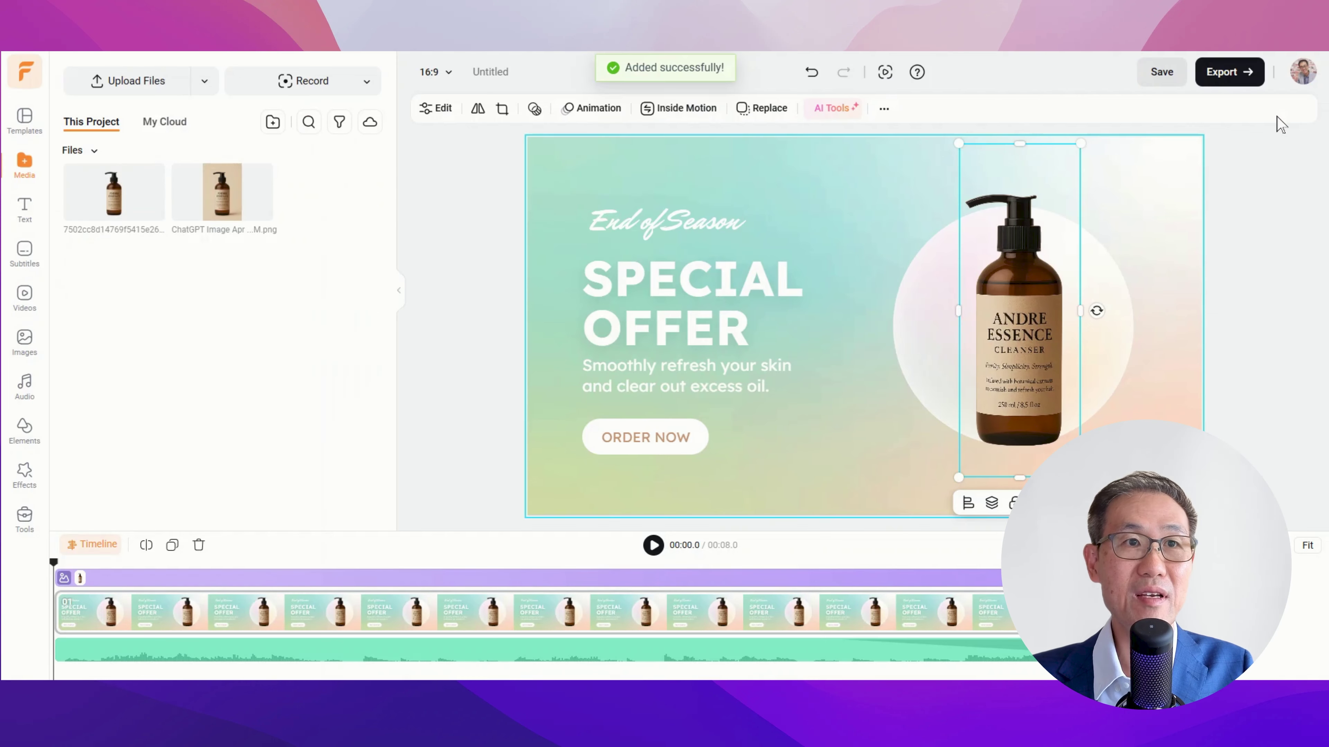
- Play back the product promo video to check it and start its export
click(654, 547)
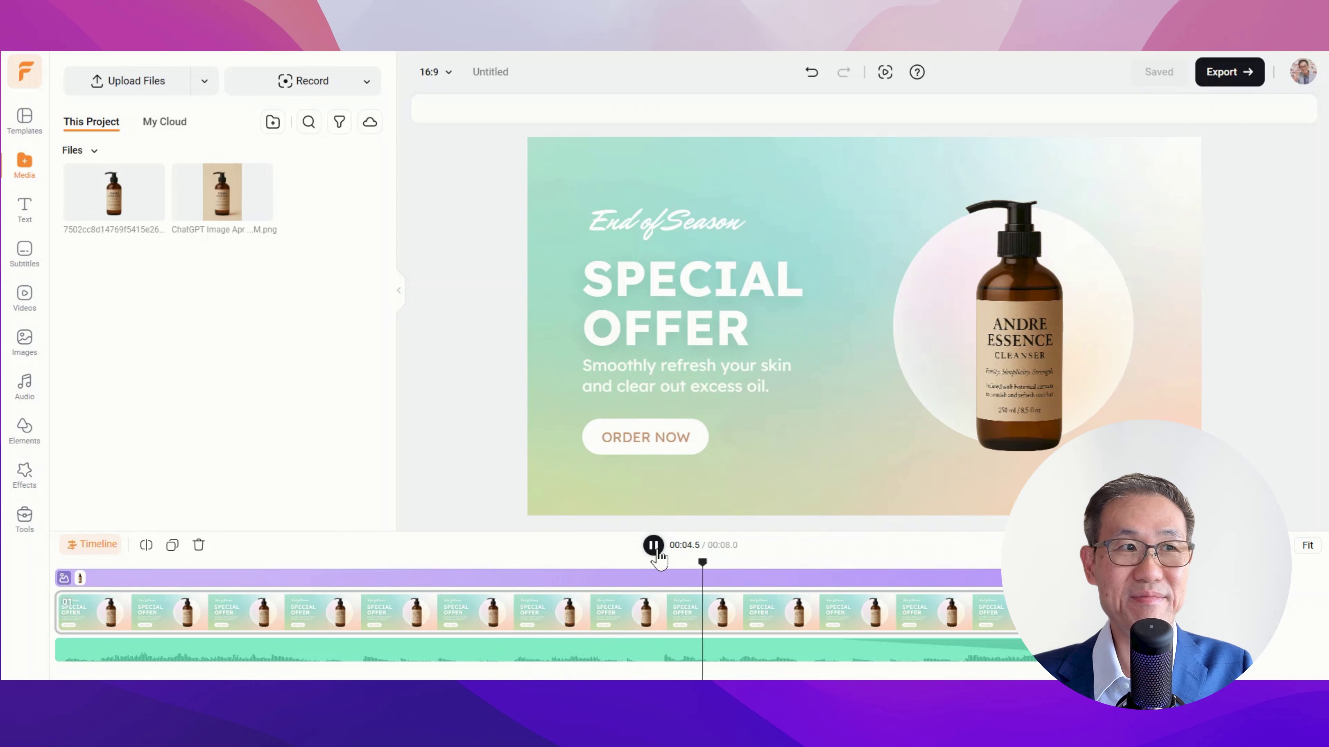
click(1270, 383)
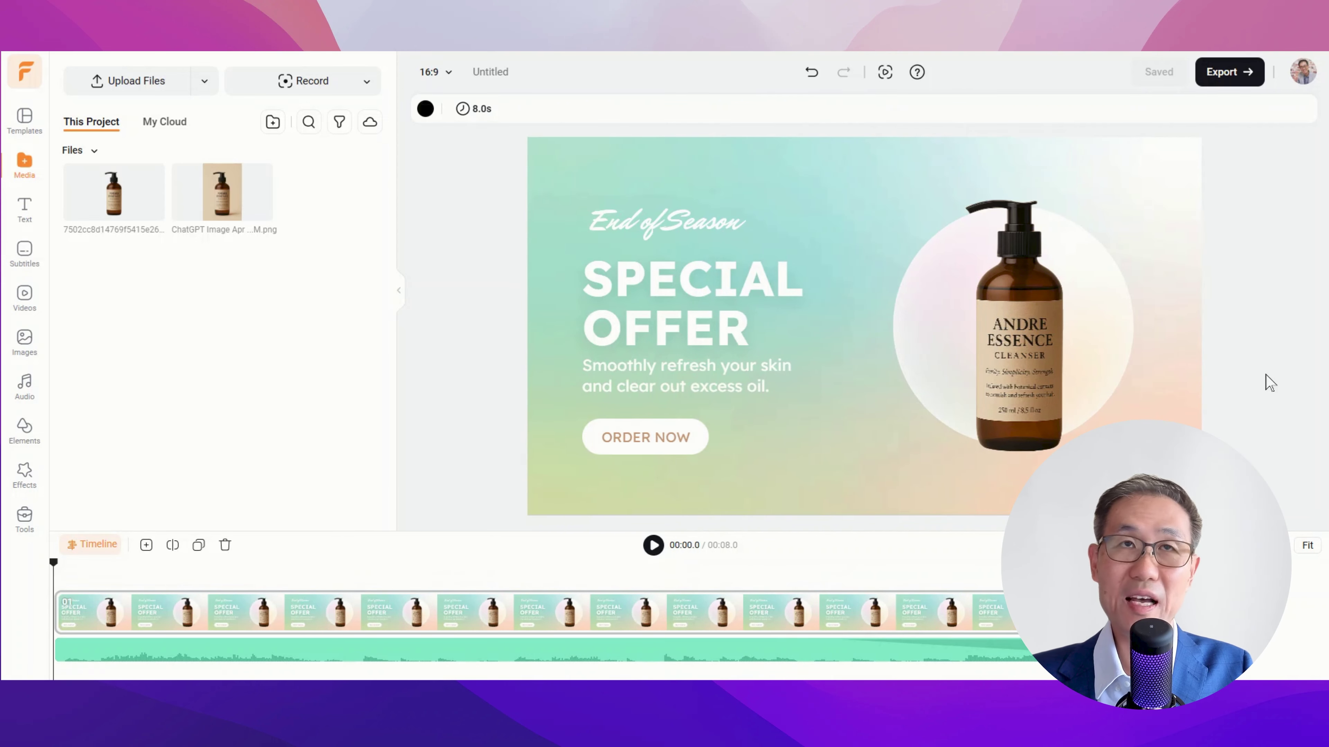
click(1241, 81)
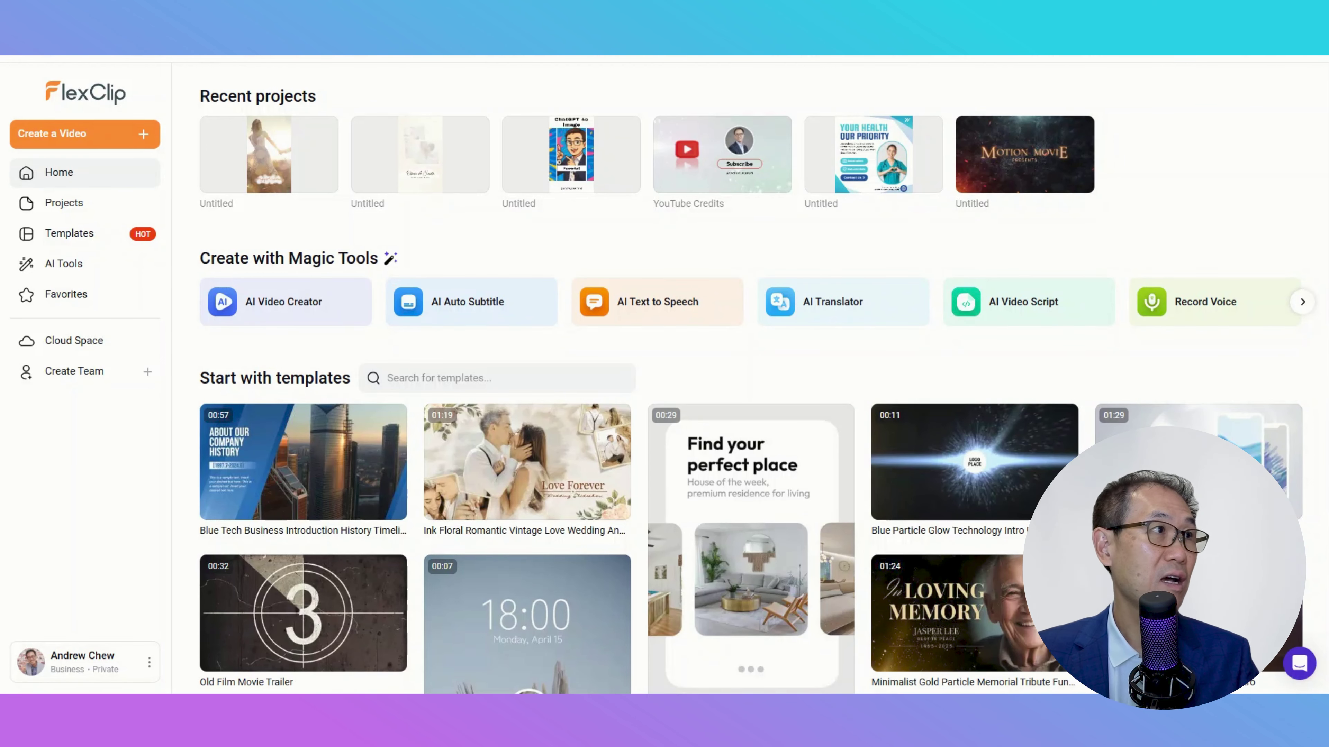
- Search the video templates for "youtube shorts"
click(155, 238)
click(358, 88)
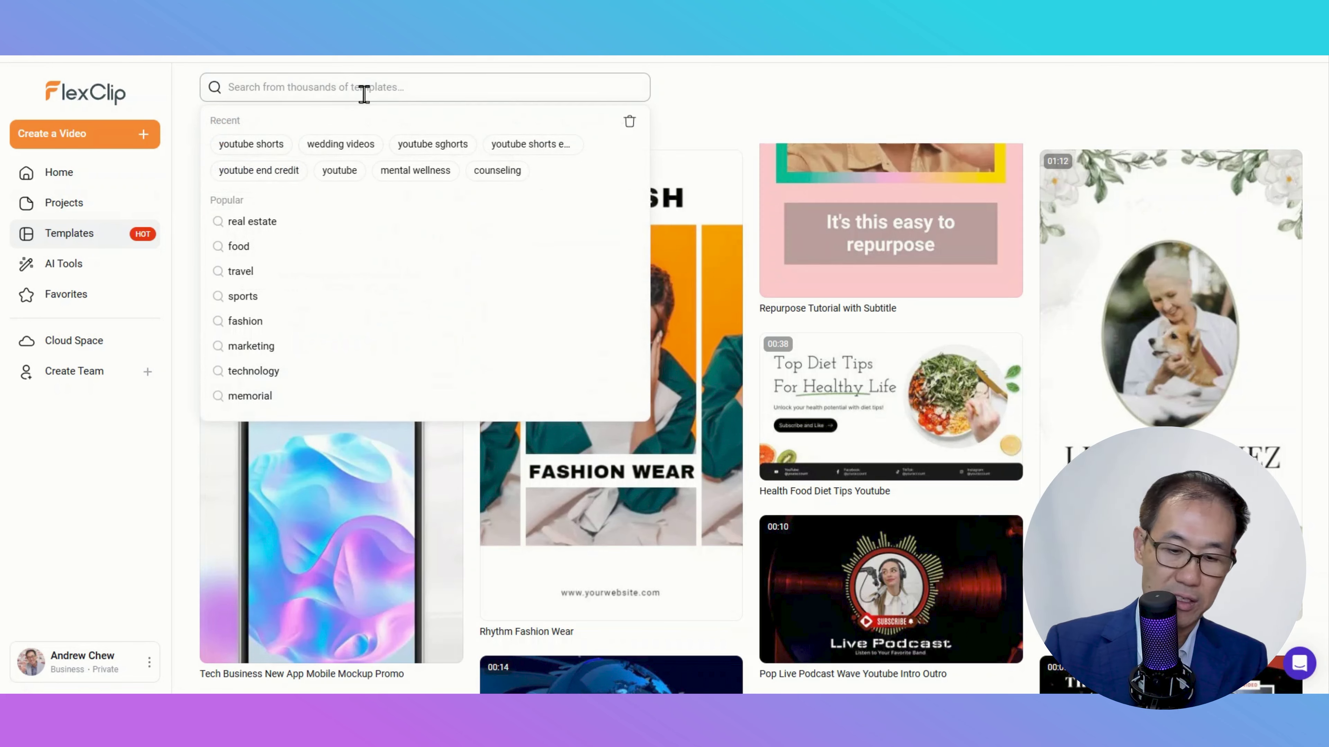
text(youtube)
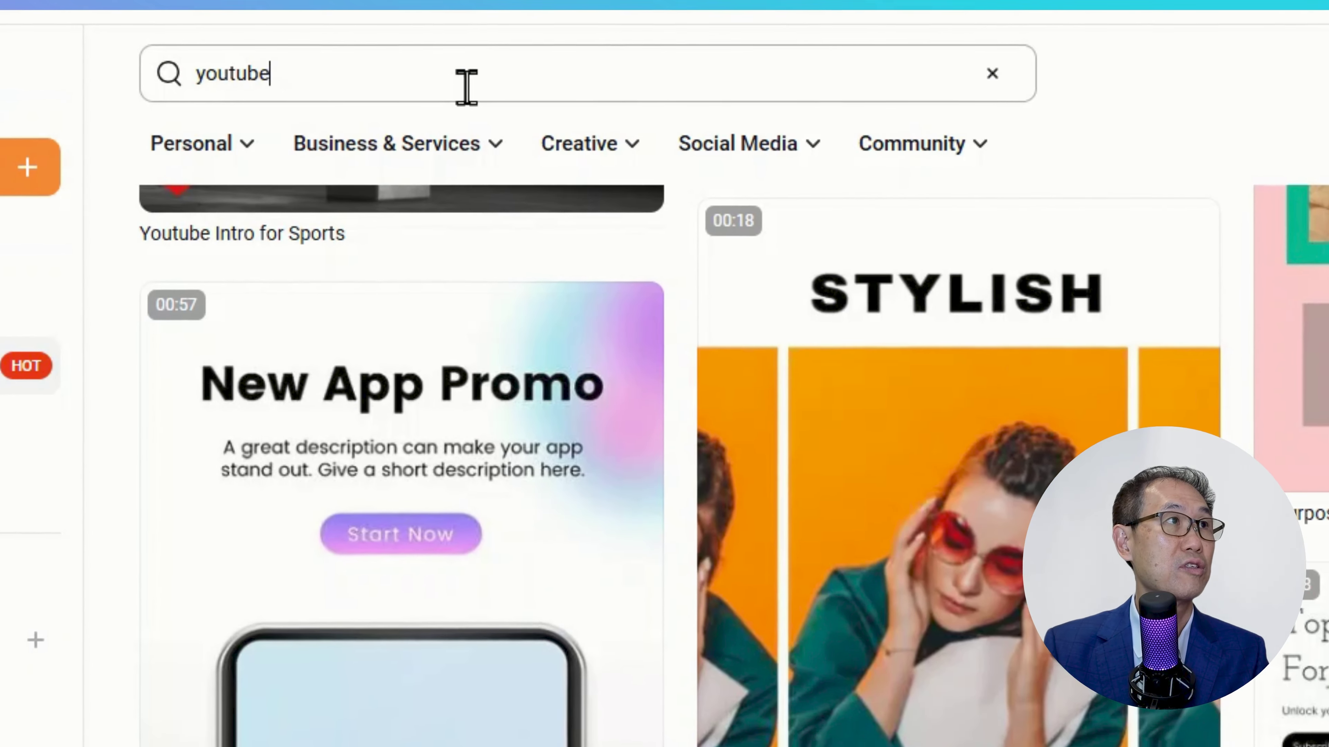
text( shorts)
key(Return)
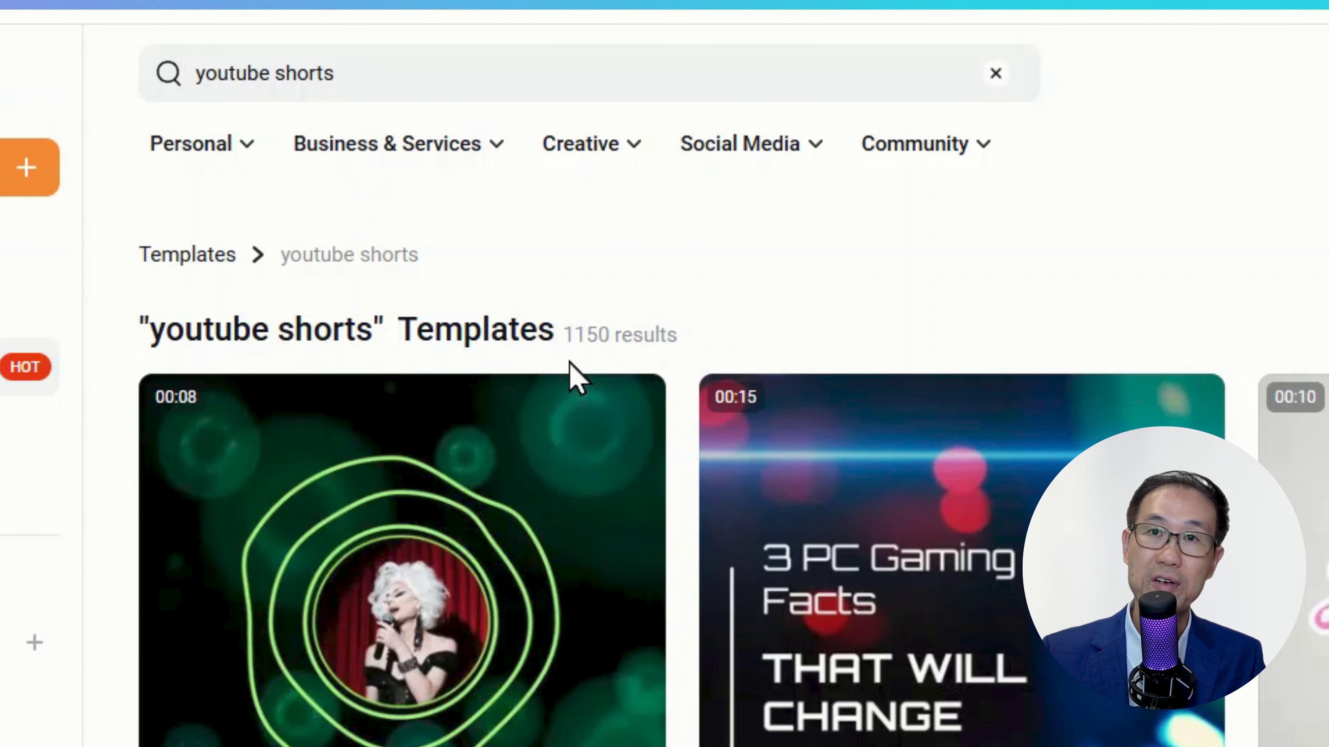
- Open the vertical Rhythm Fashion Wear template for editing and show the media stored in My Cloud
scroll(675, 405, down, 10)
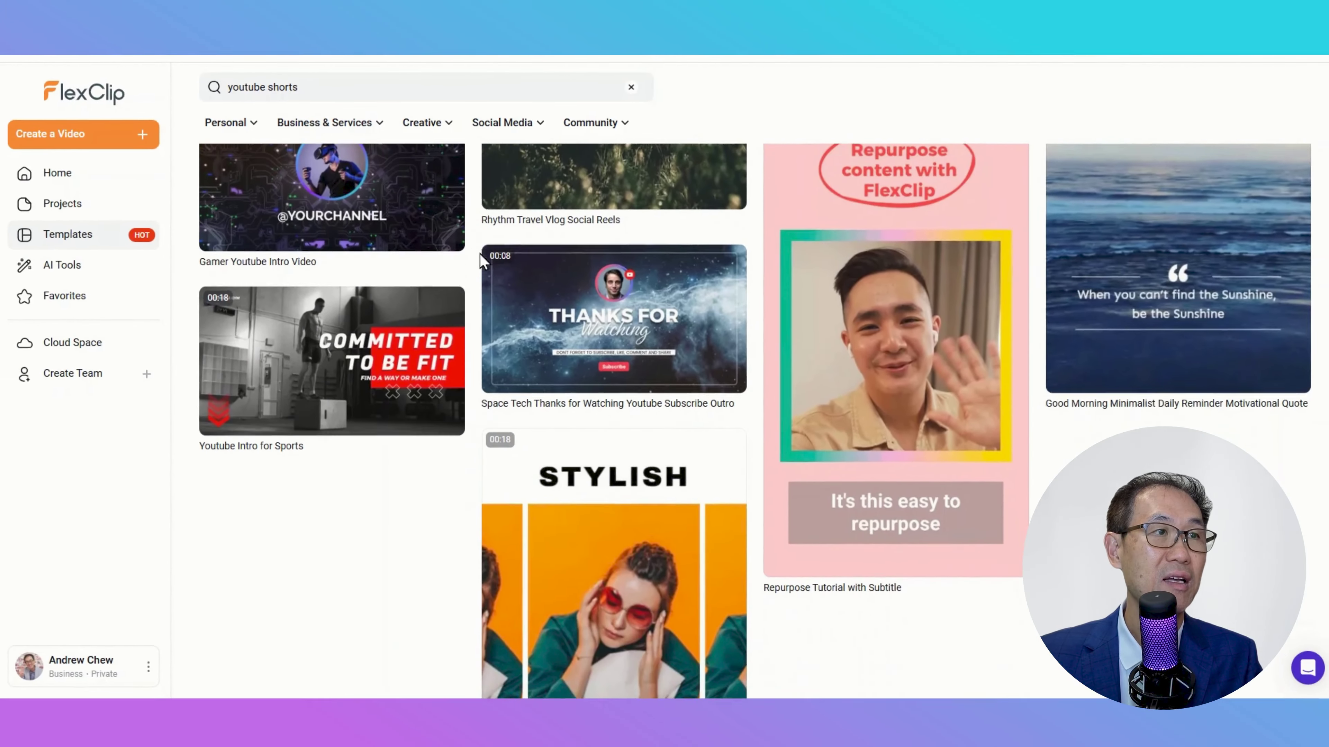
scroll(482, 261, down, 4)
mouse_move(700, 424)
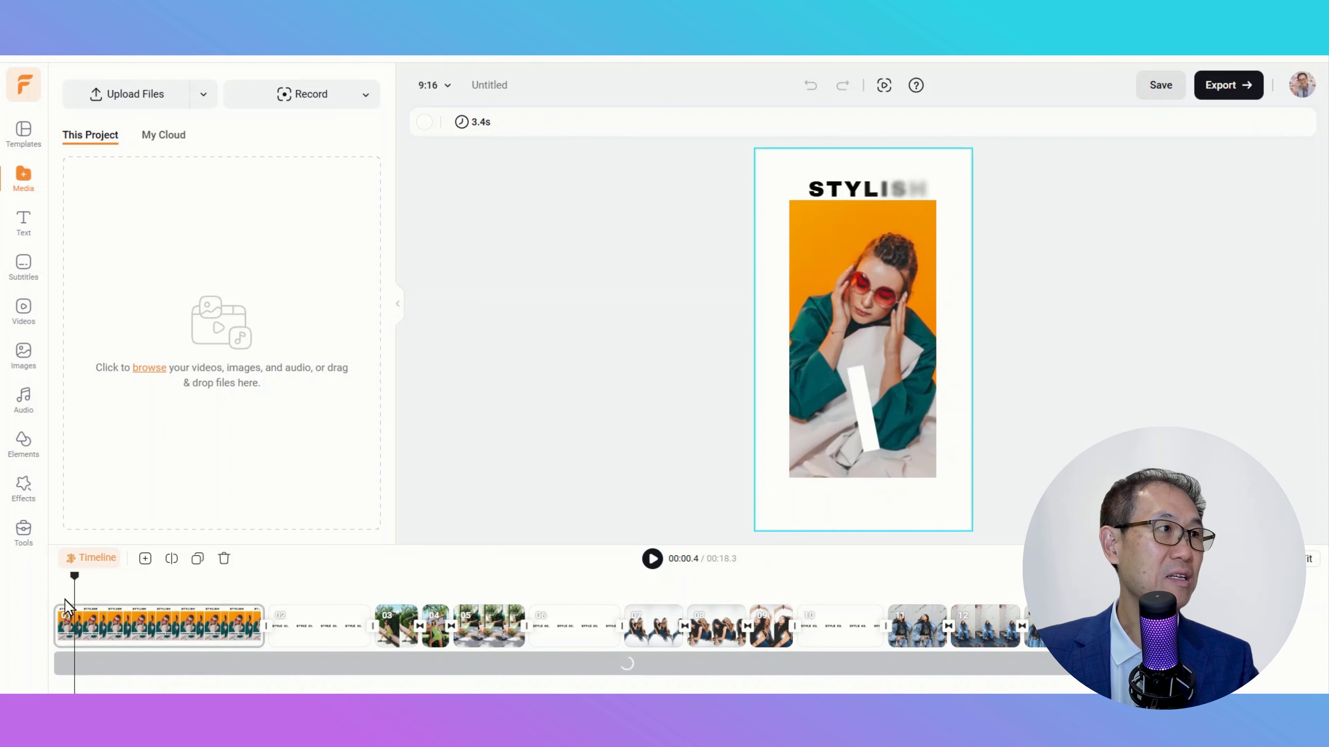
click(172, 144)
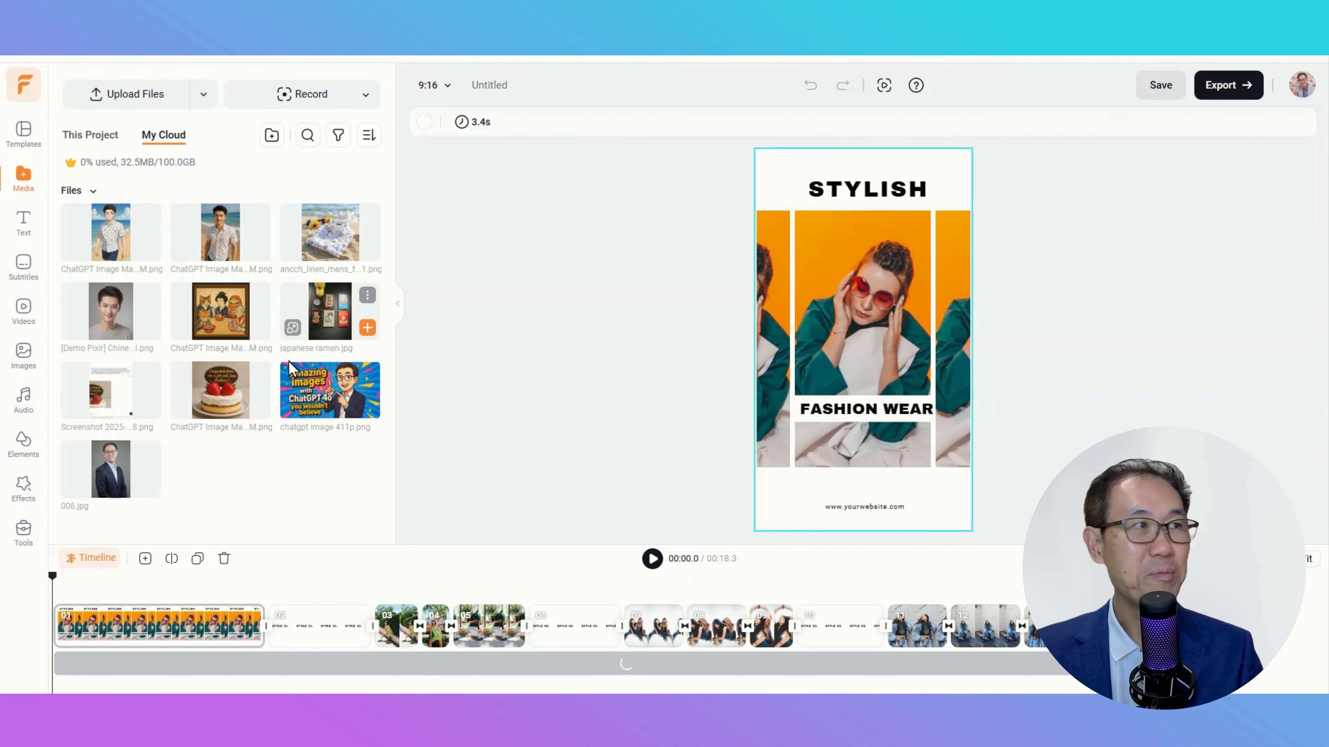
- Change the STYLISH heading to "ChatGPT 4o Image" and the FASHION WEAR caption to "Powerful!"
click(862, 187)
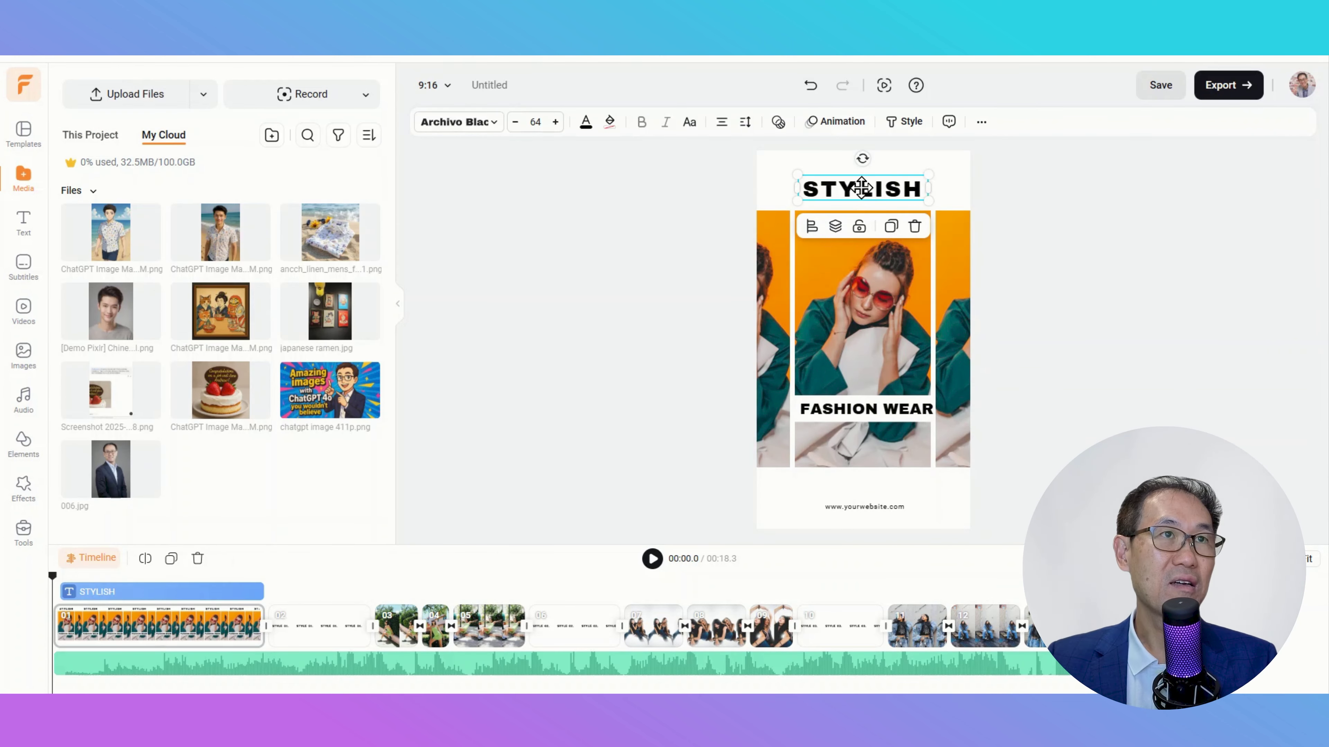
double_click(862, 188)
text(Ch)
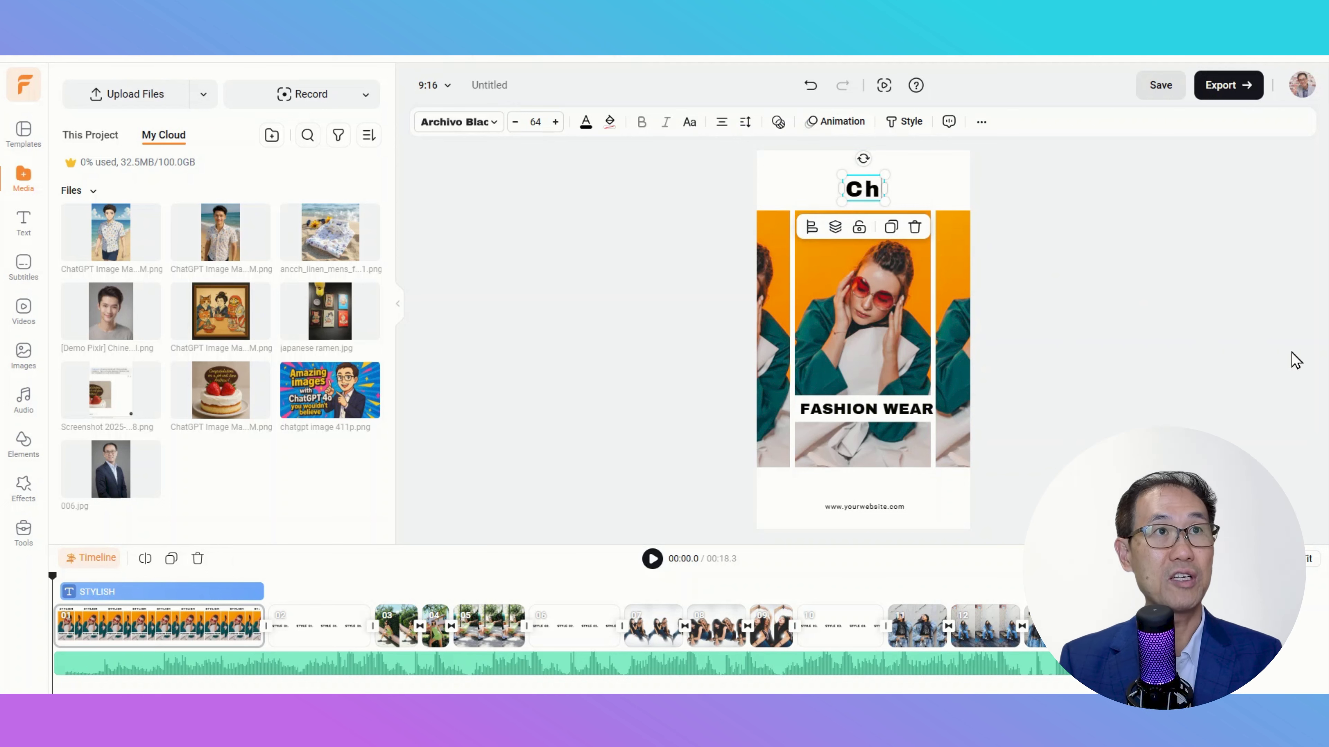
text(atGPT)
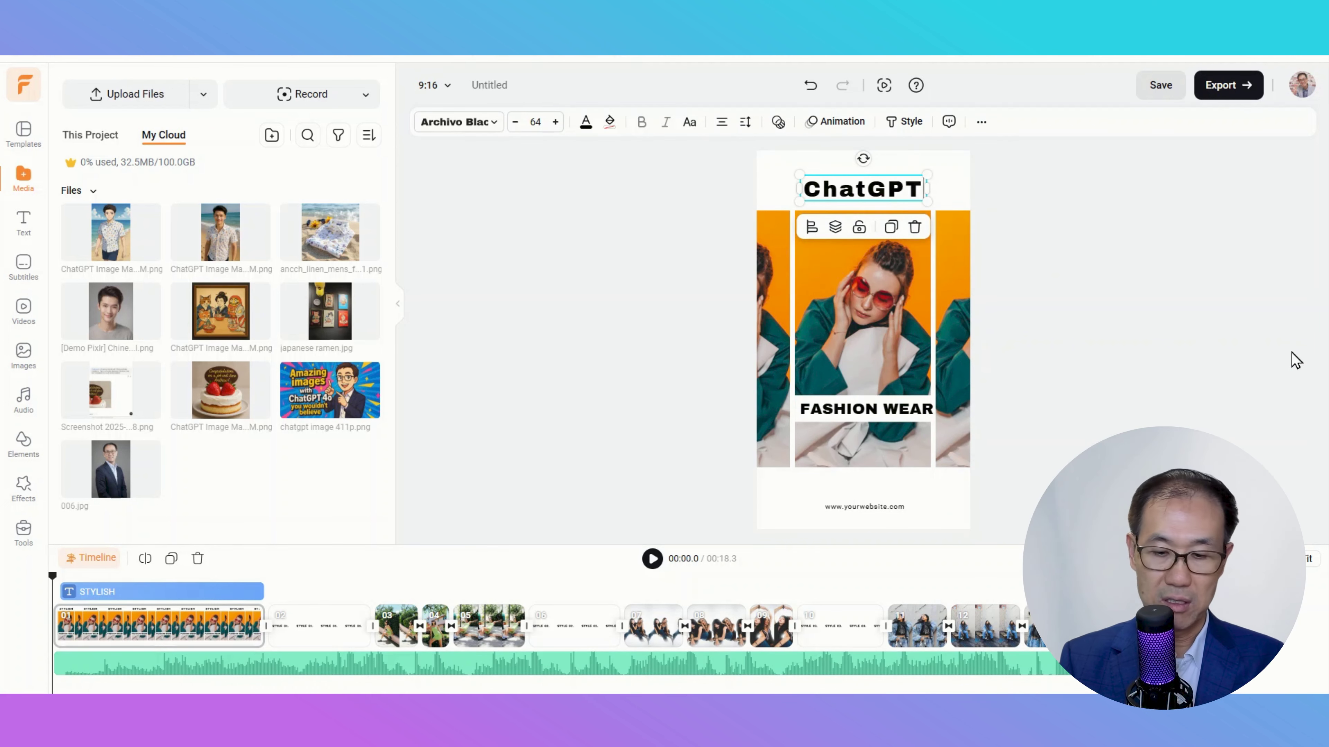
text( 4o)
key(Return)
double_click(835, 409)
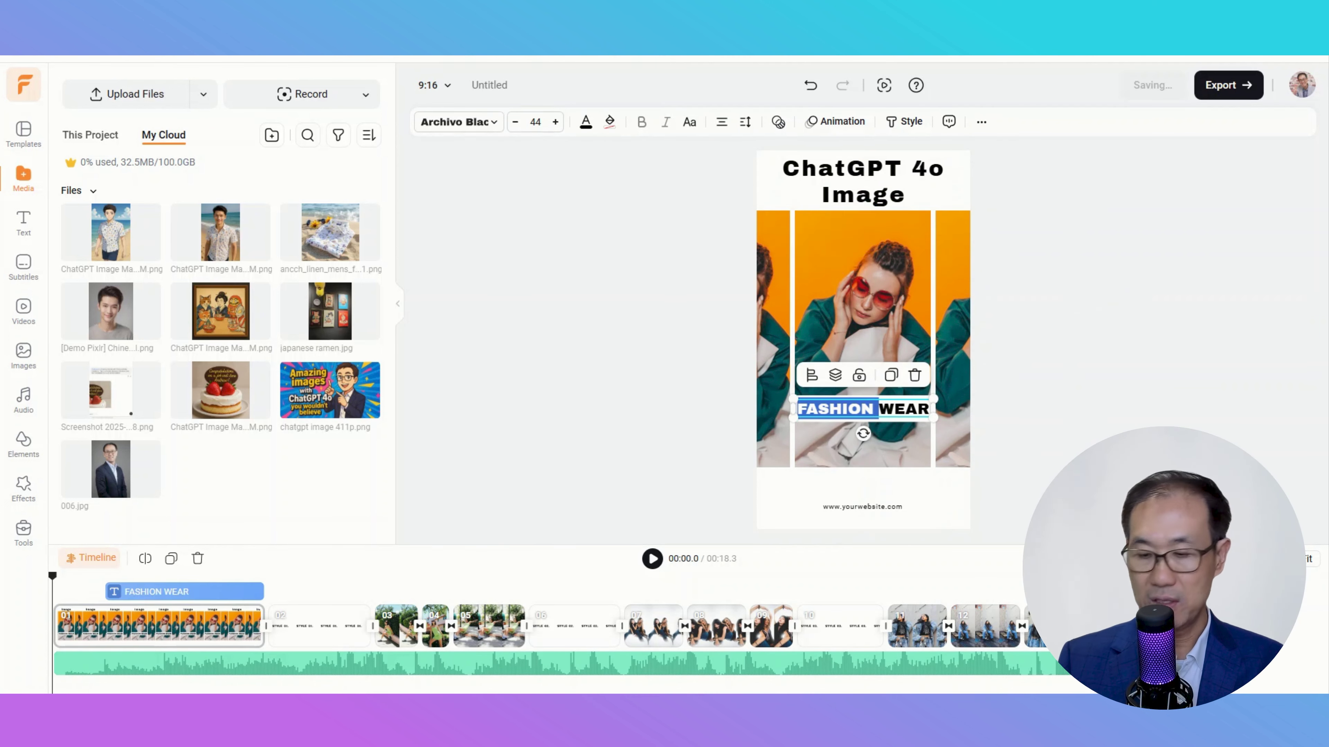
click(881, 288)
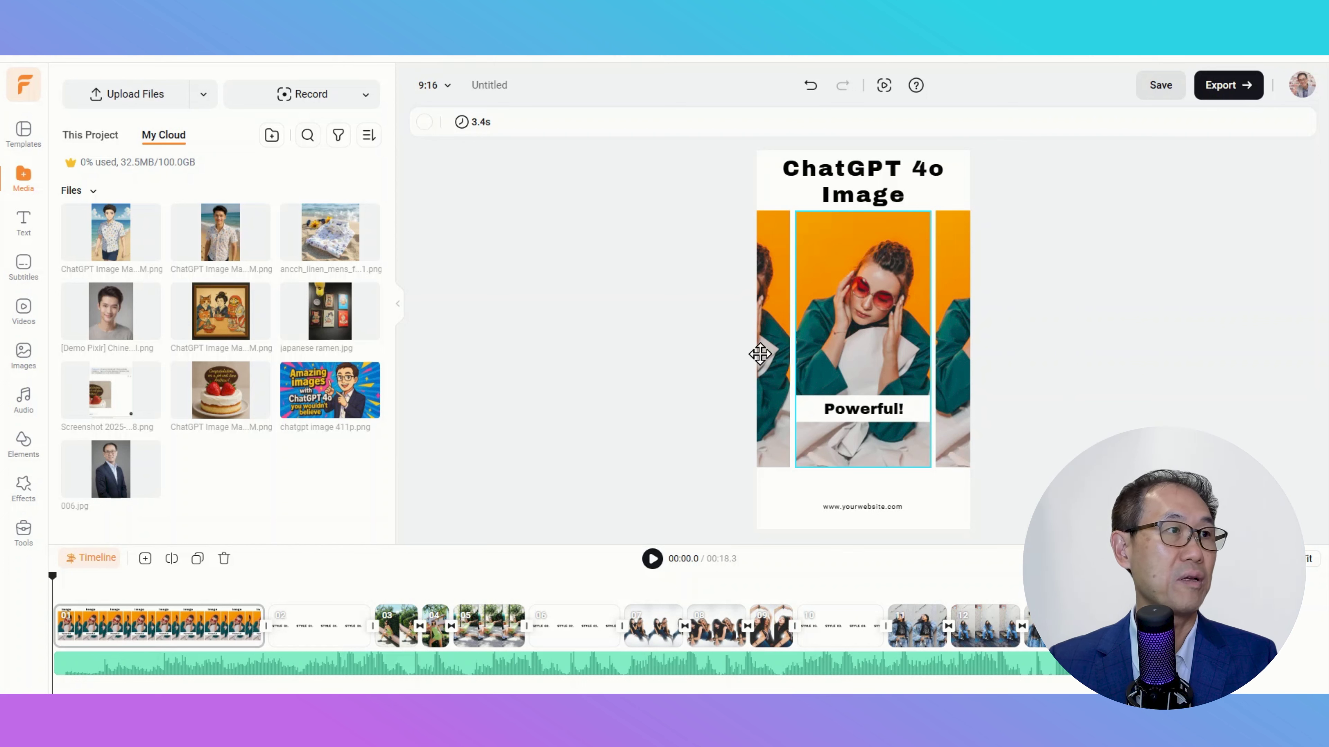
- Replace the centre photo with chatgpt image 411p.png and shift its crop to frame the cartoon man
drag(372, 415, 849, 320)
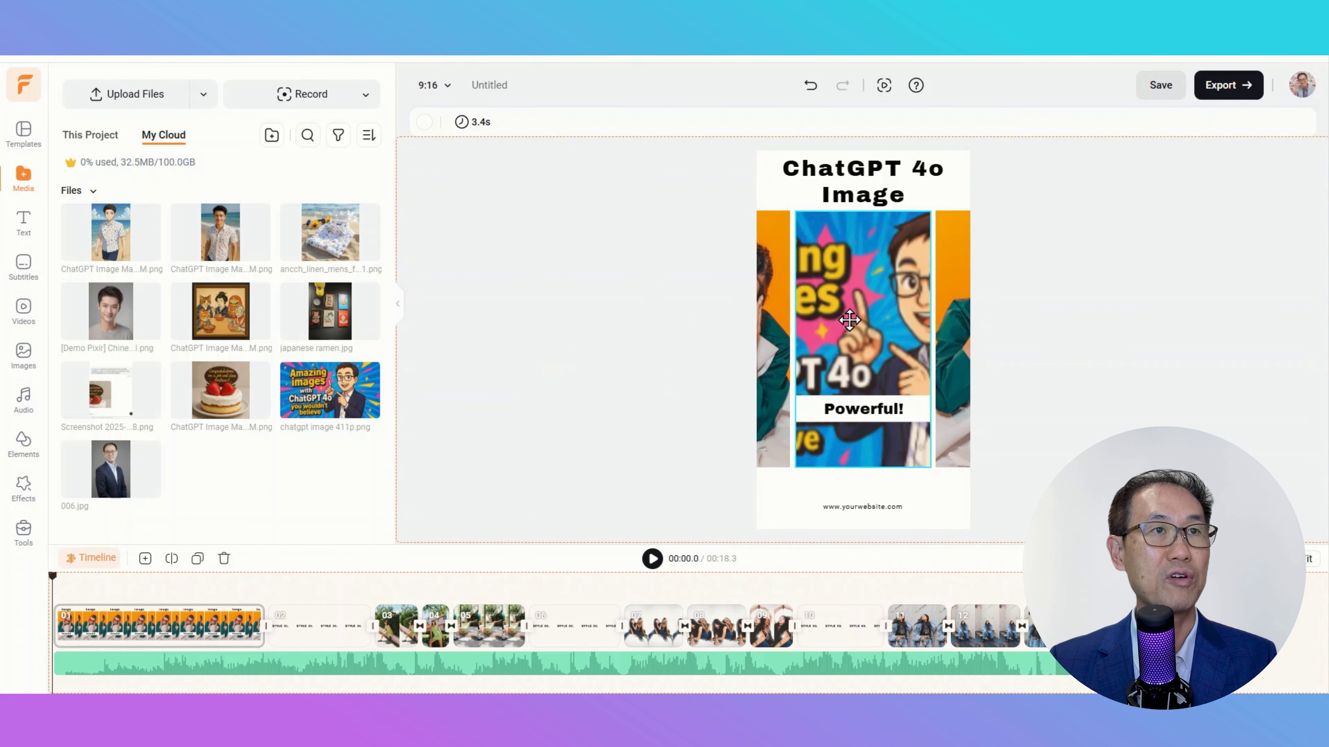
double_click(866, 315)
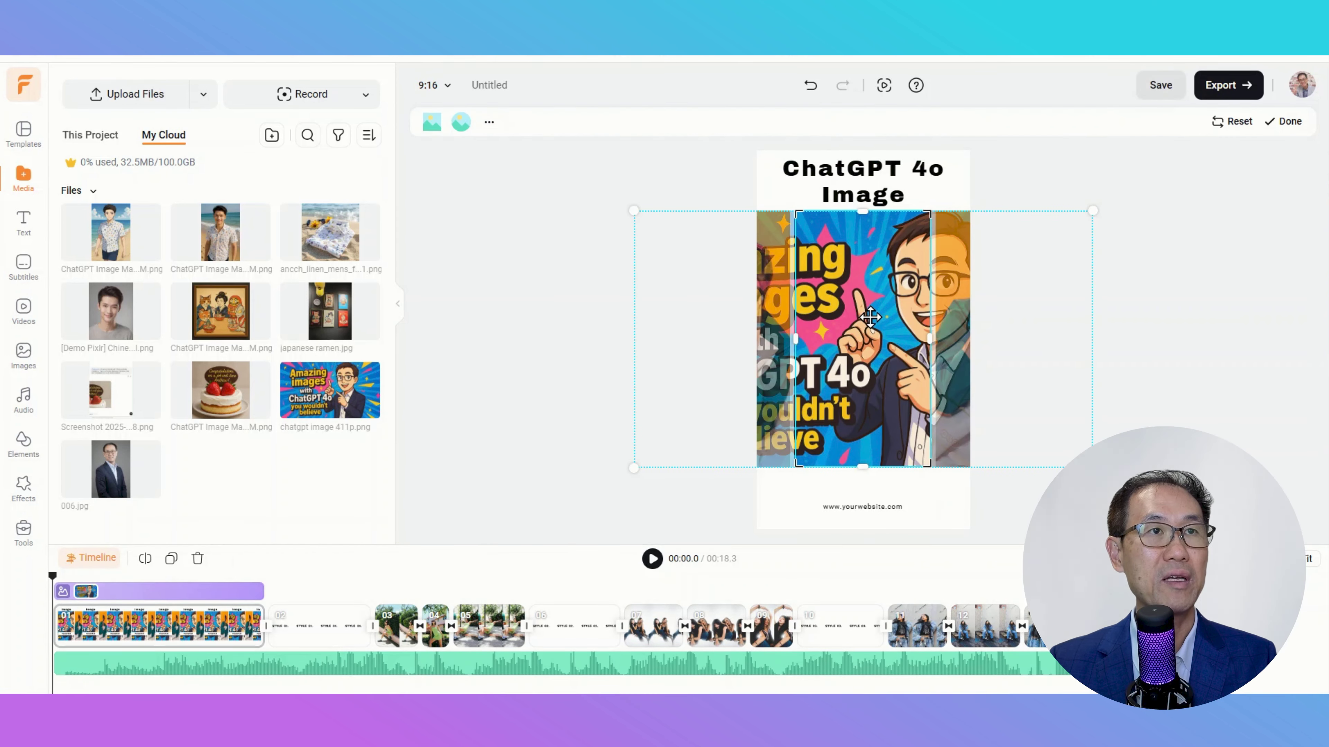
drag(869, 317, 808, 316)
- Replace the two side photos with chatgpt image 411p.png, cropping each strip to the image's blue patterned background
drag(329, 390, 591, 344)
double_click(772, 339)
key(Delete)
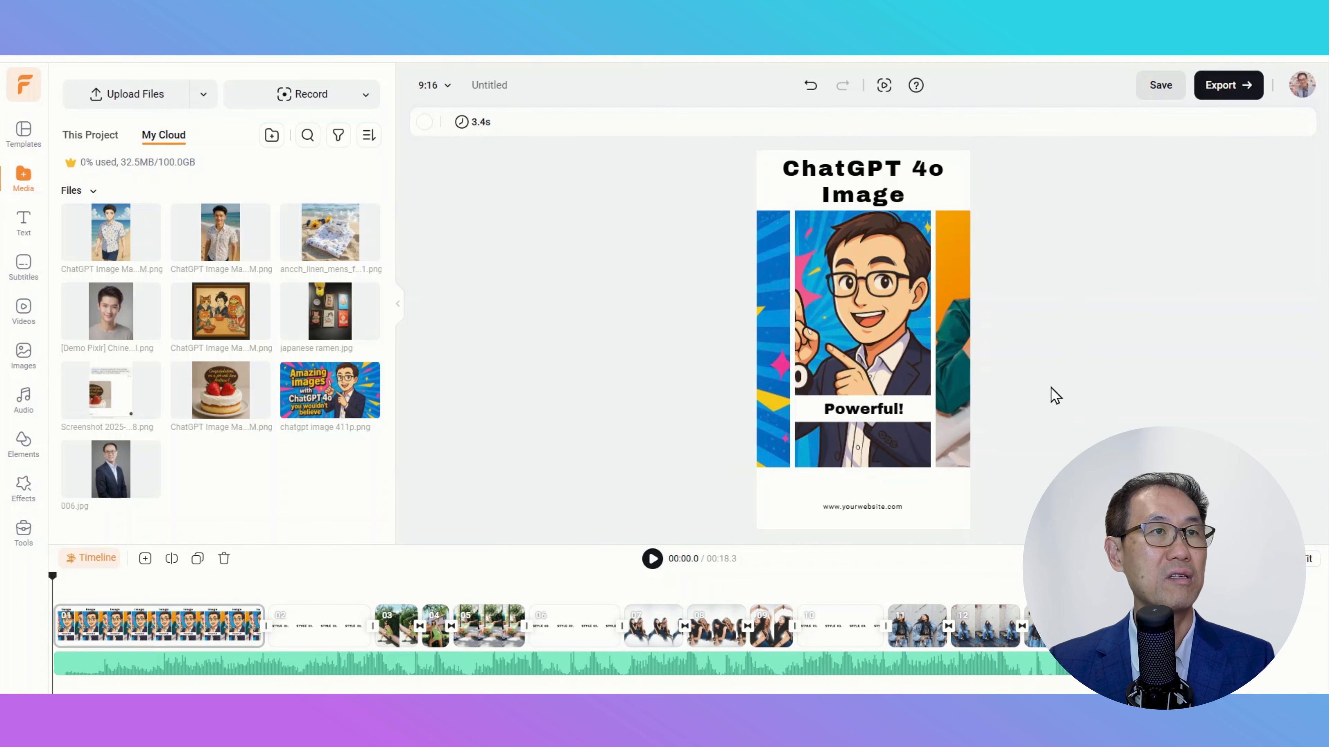
drag(329, 390, 950, 344)
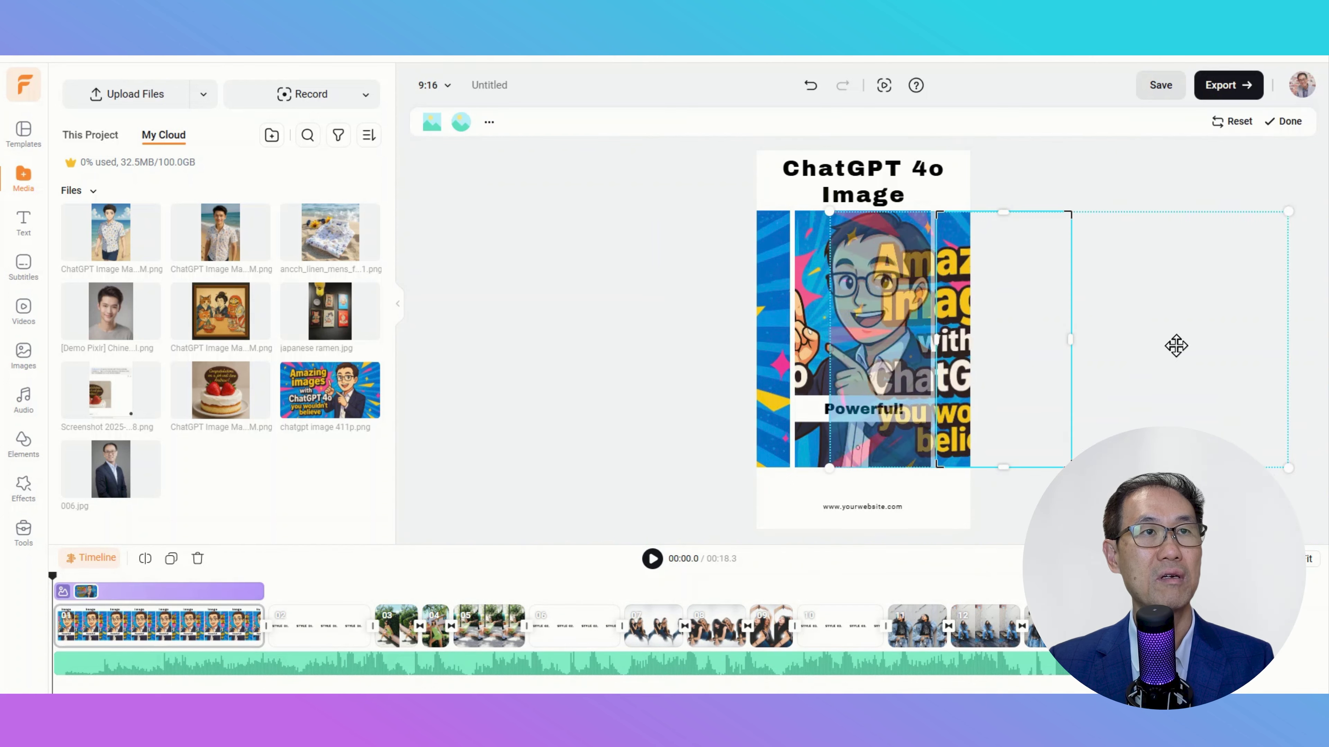
- Replace the website line below the photos with the channel handle and set its font size to 36
click(866, 505)
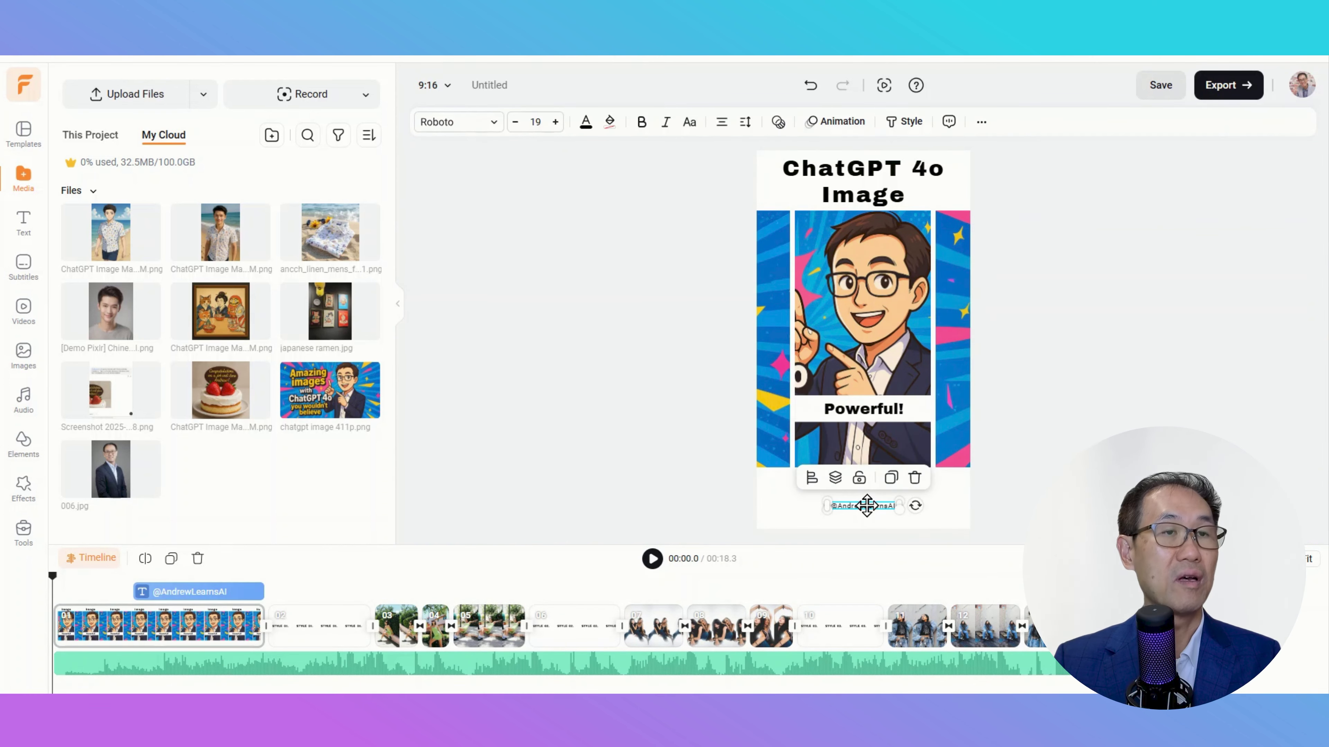
click(542, 123)
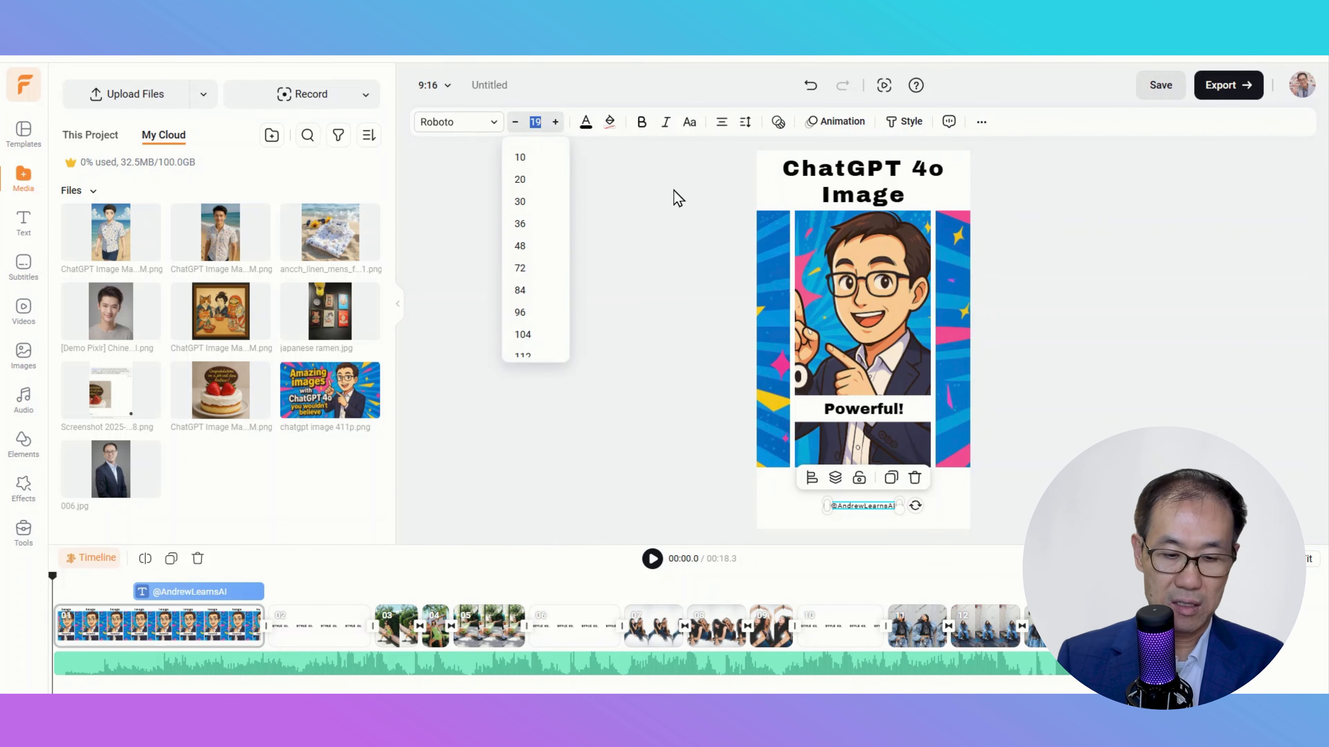
text(36)
click(1052, 406)
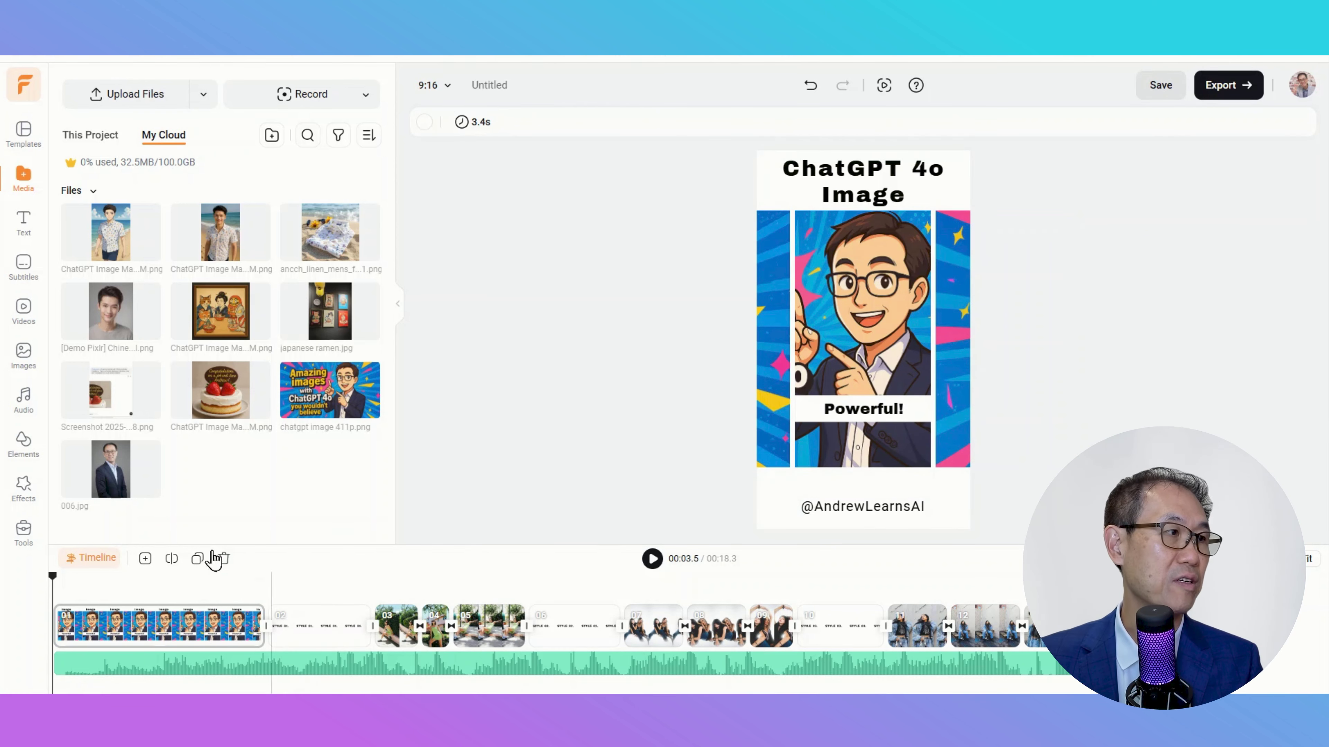
- Play back the opening scene and set its duration to 4.5 seconds
click(649, 562)
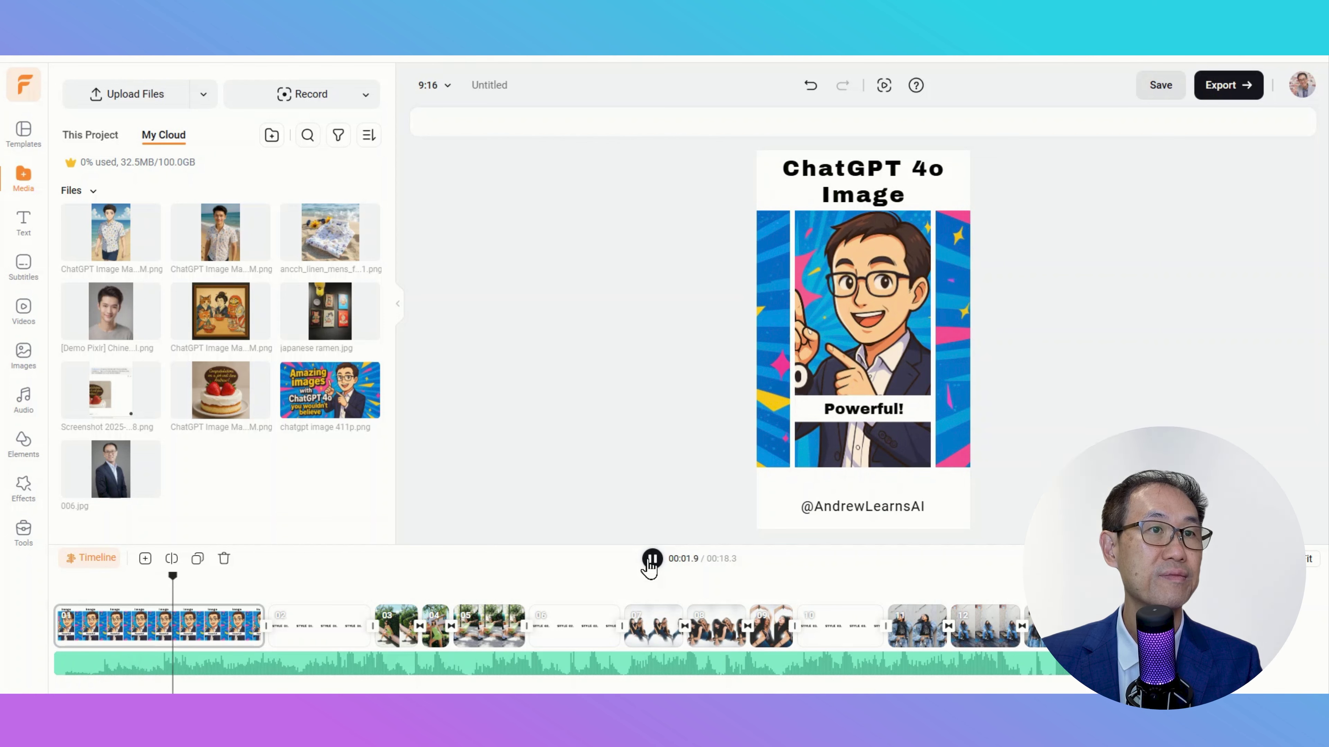
click(649, 561)
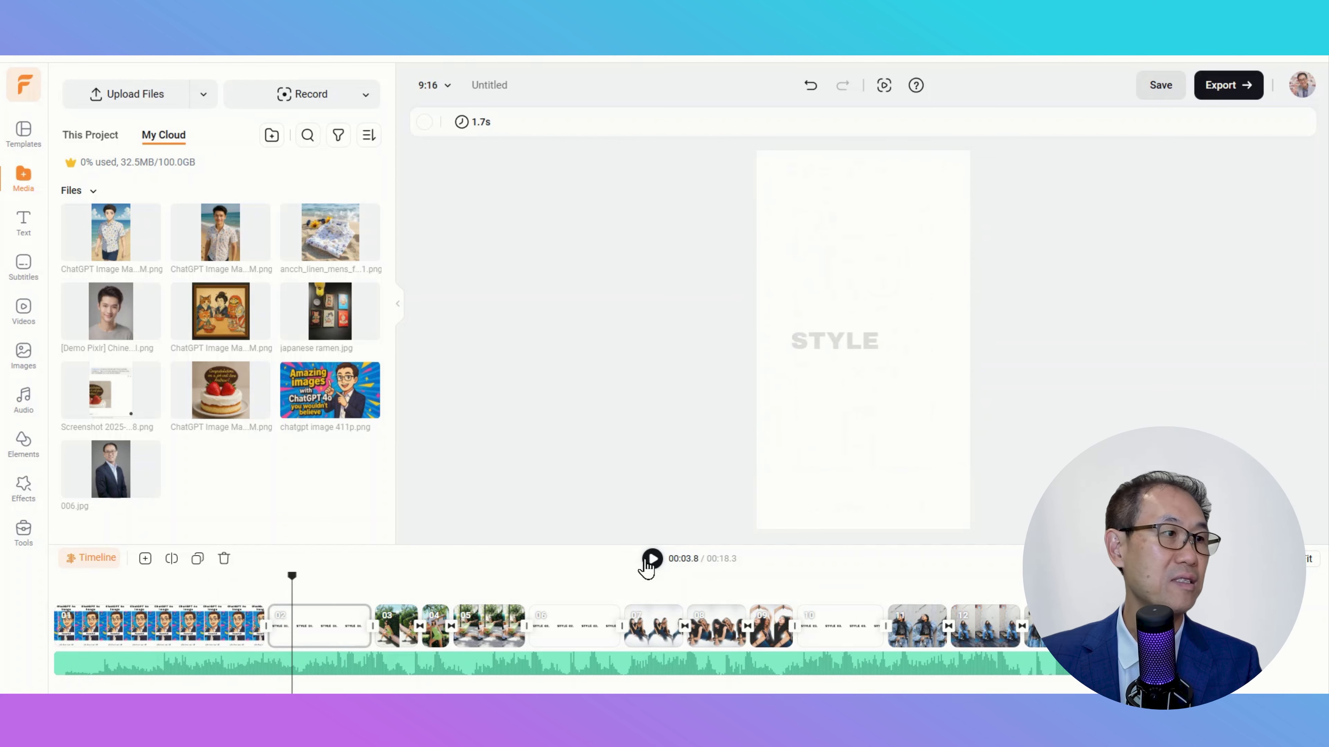
click(205, 646)
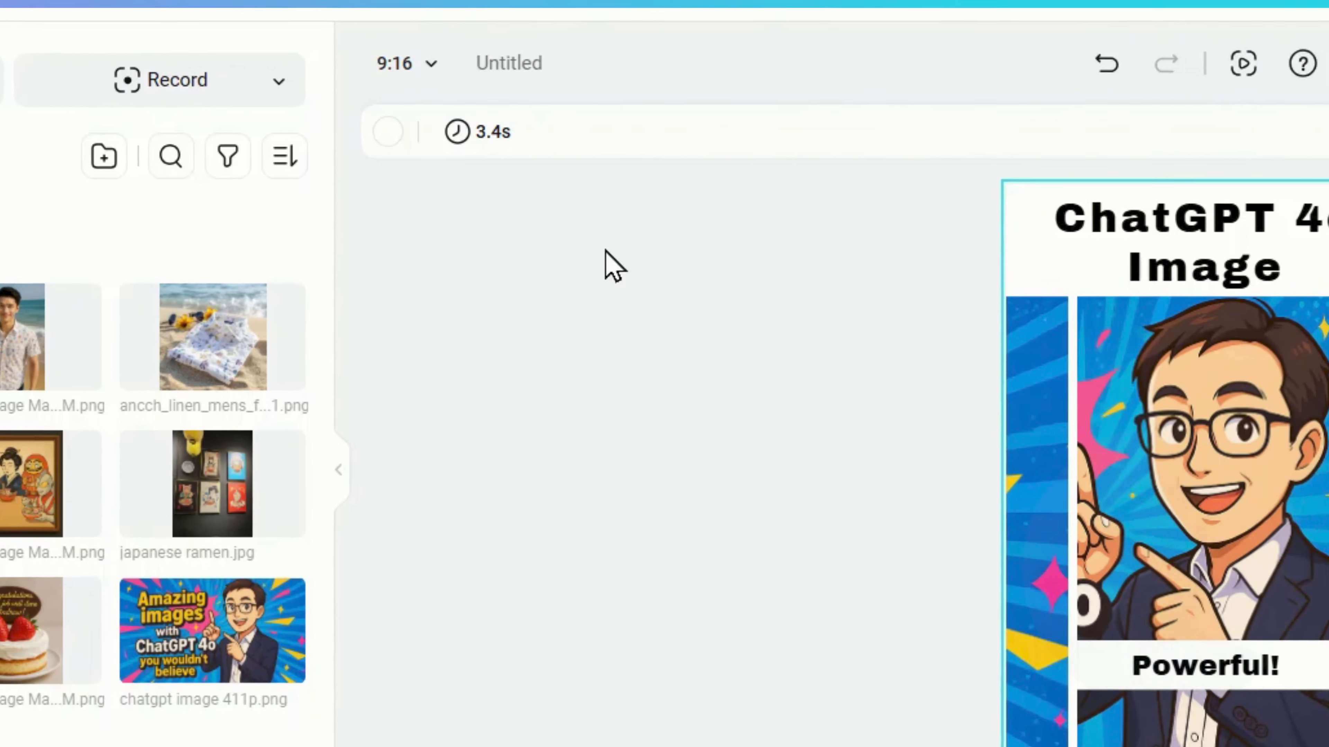
click(495, 133)
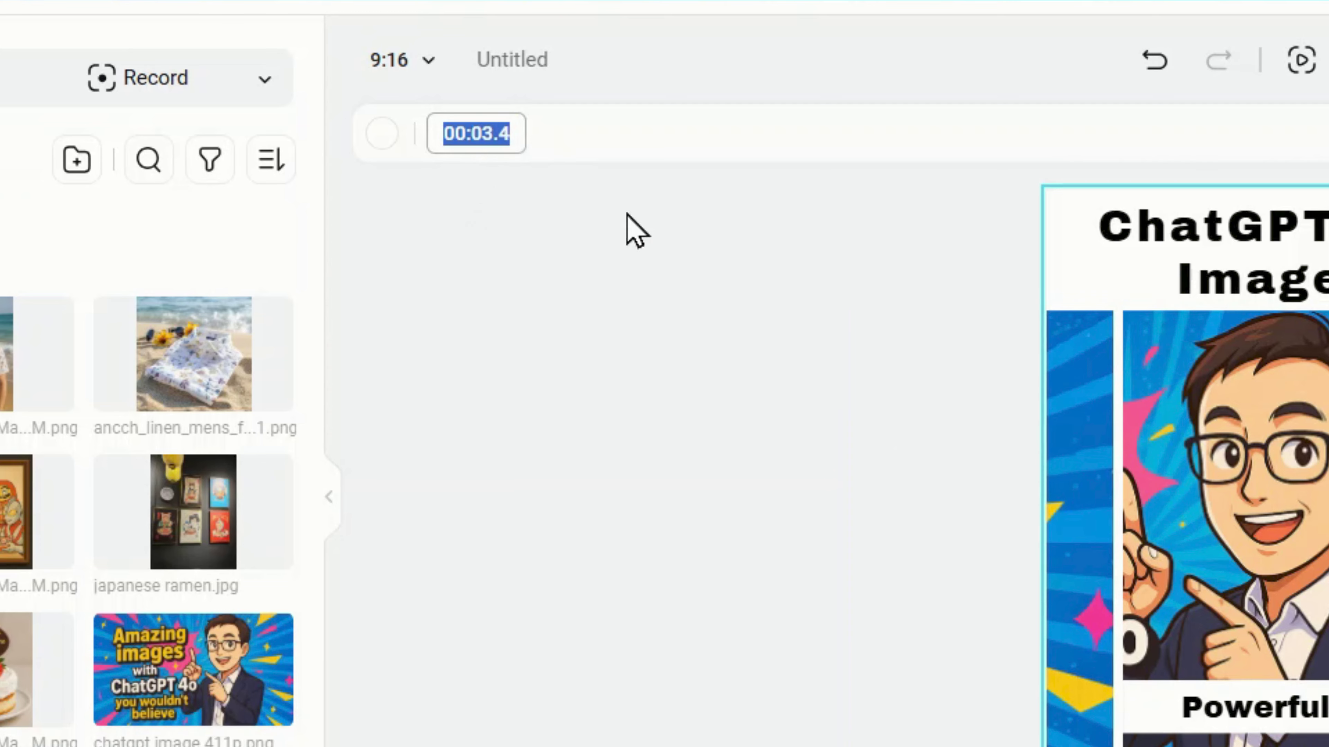
text(5)
key(Return)
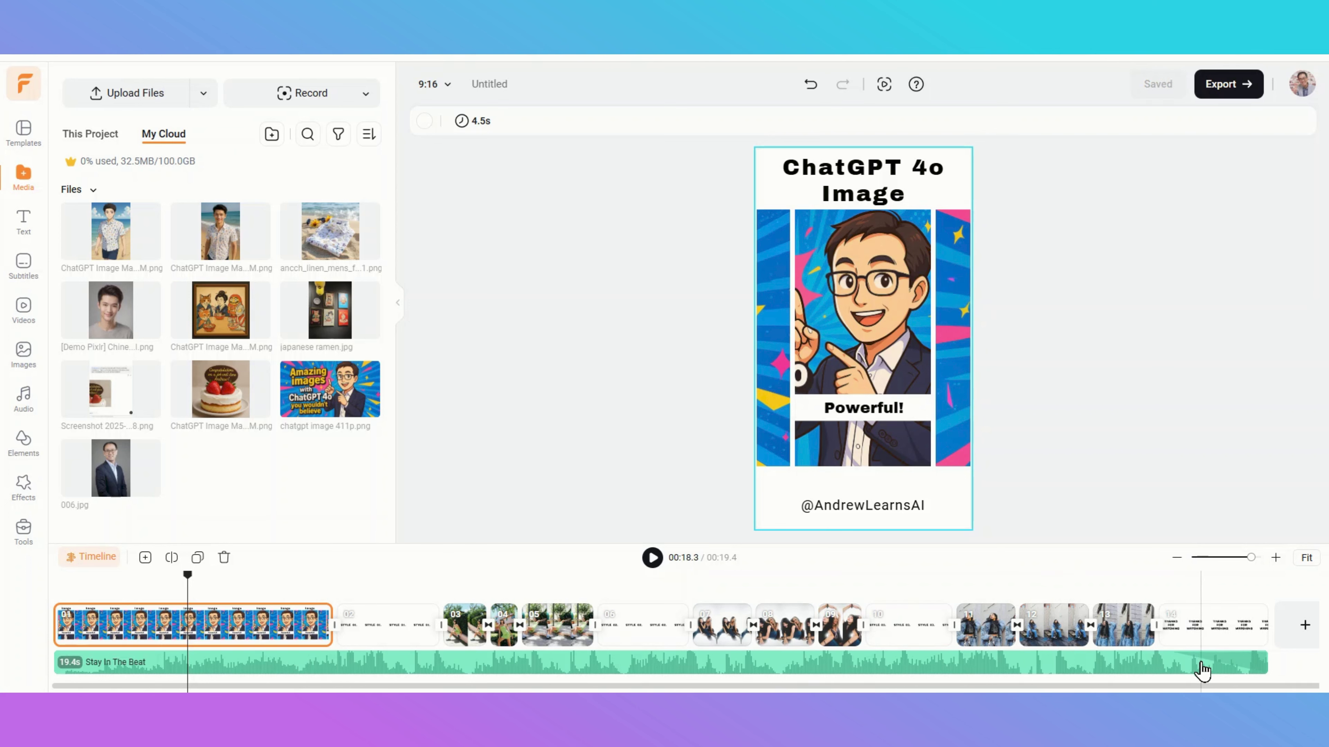
- Change the word STYLE in the second scene to "Text"
drag(187, 575, 366, 582)
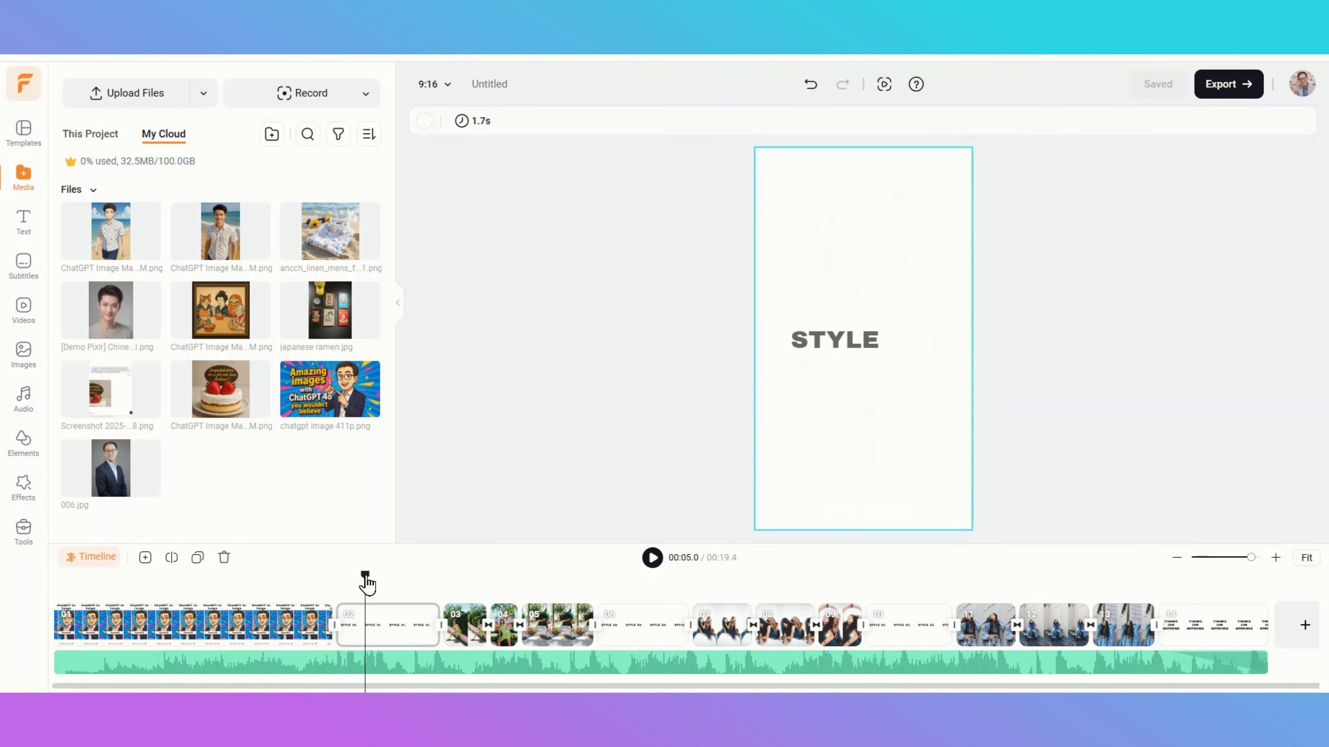
double_click(835, 339)
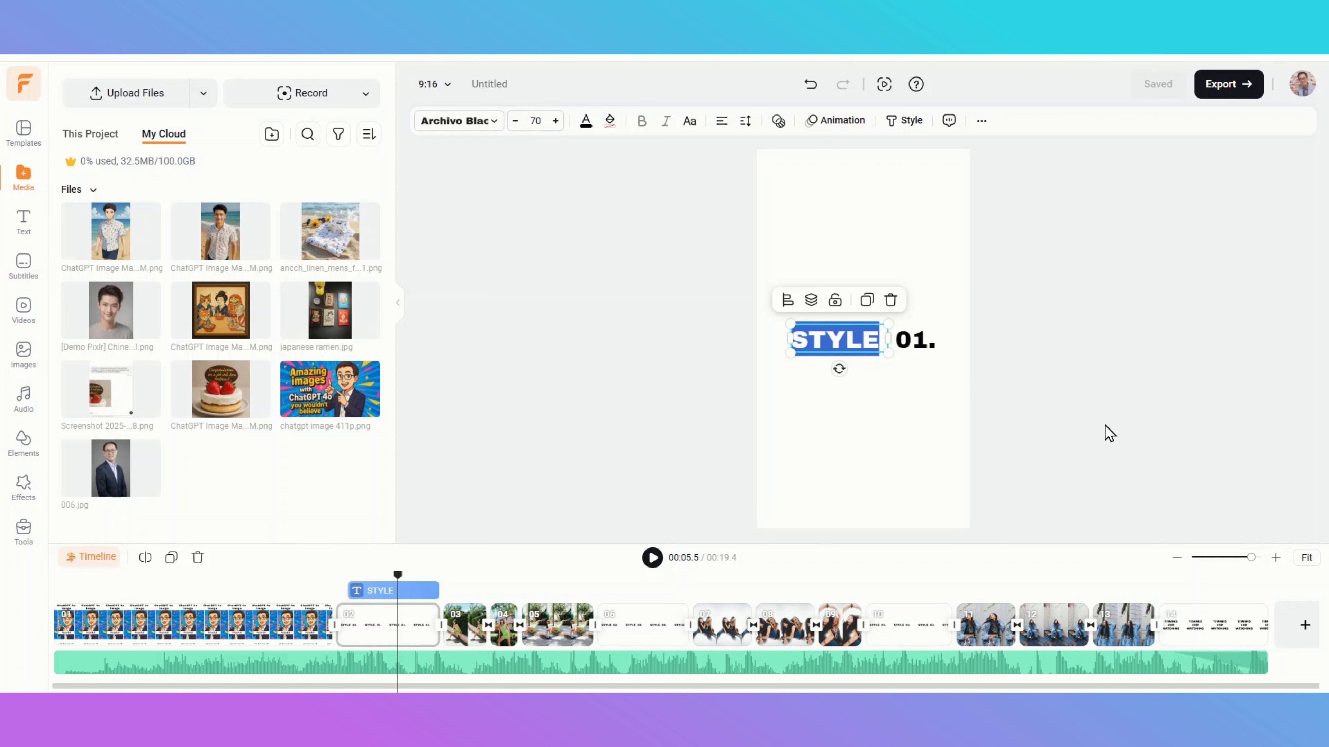
text(Text)
- Replace the third scene's photo with the purple image from the Gradient Photo Background collection
drag(398, 575, 459, 570)
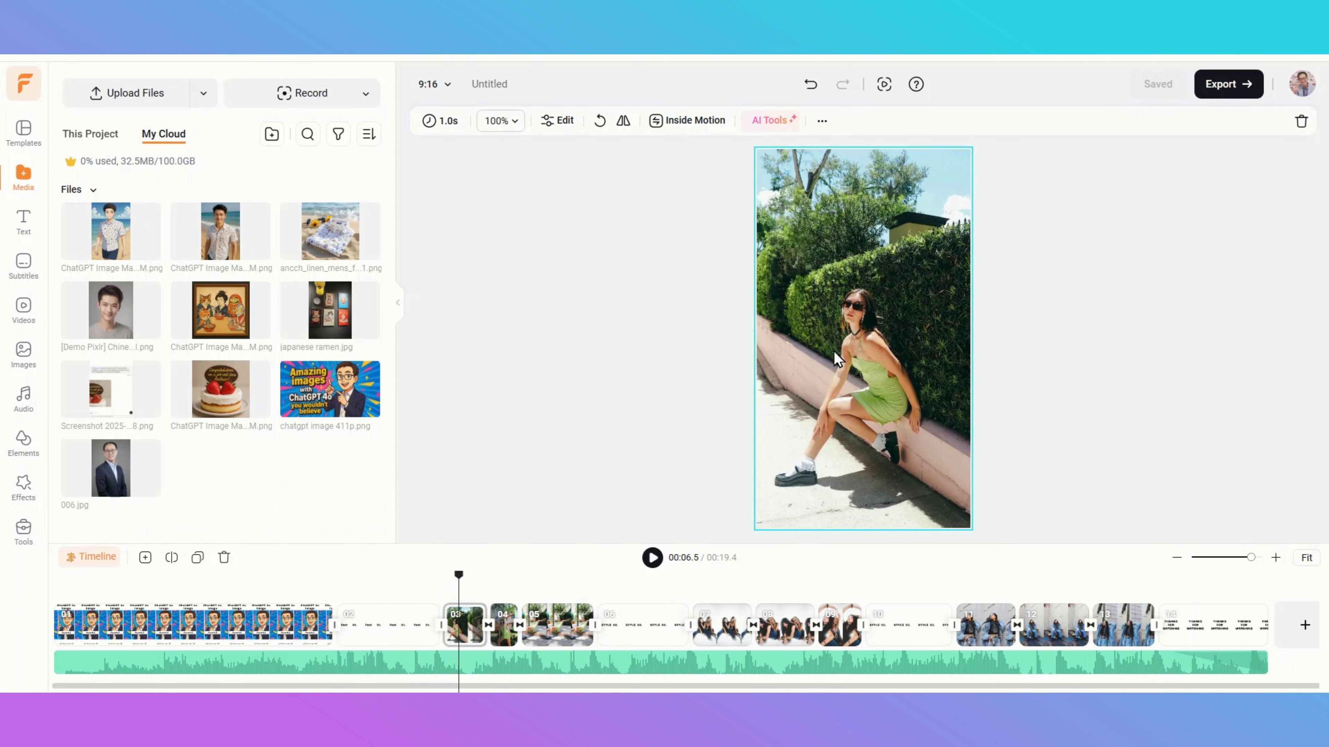
click(23, 360)
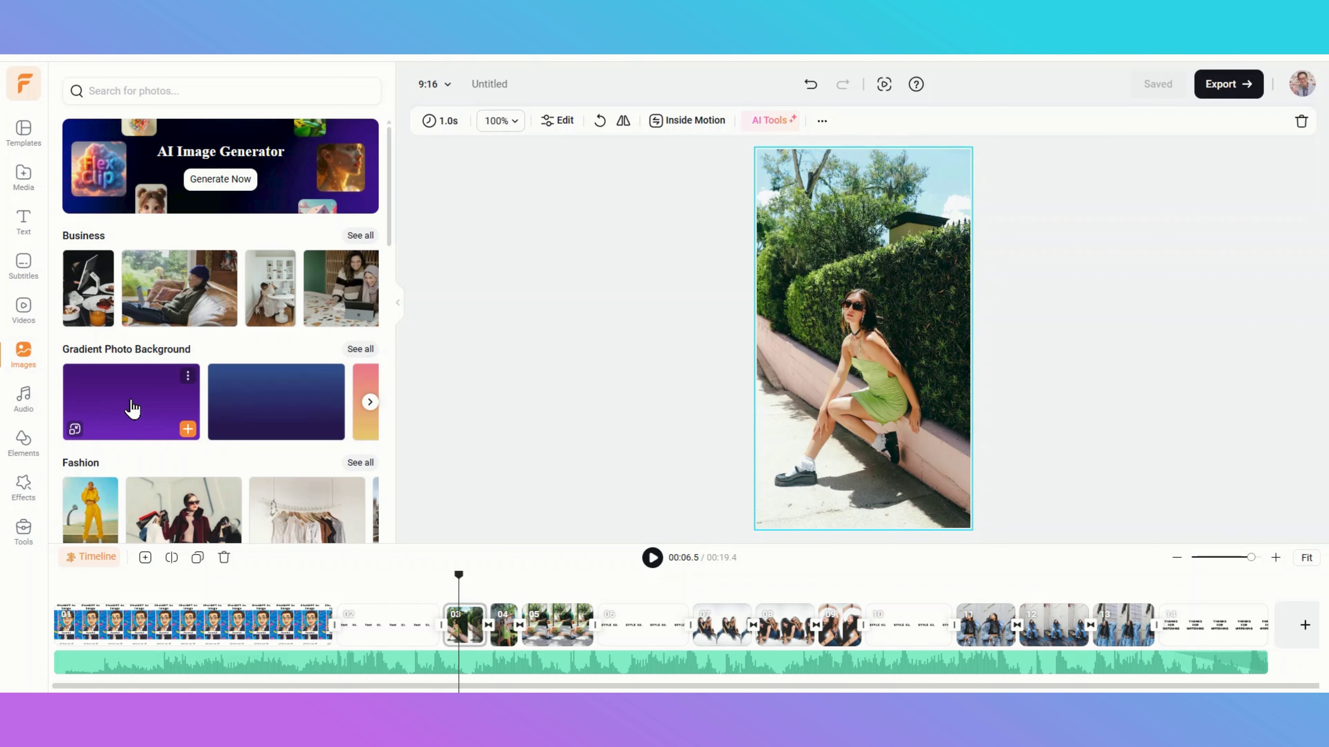
drag(134, 403, 771, 196)
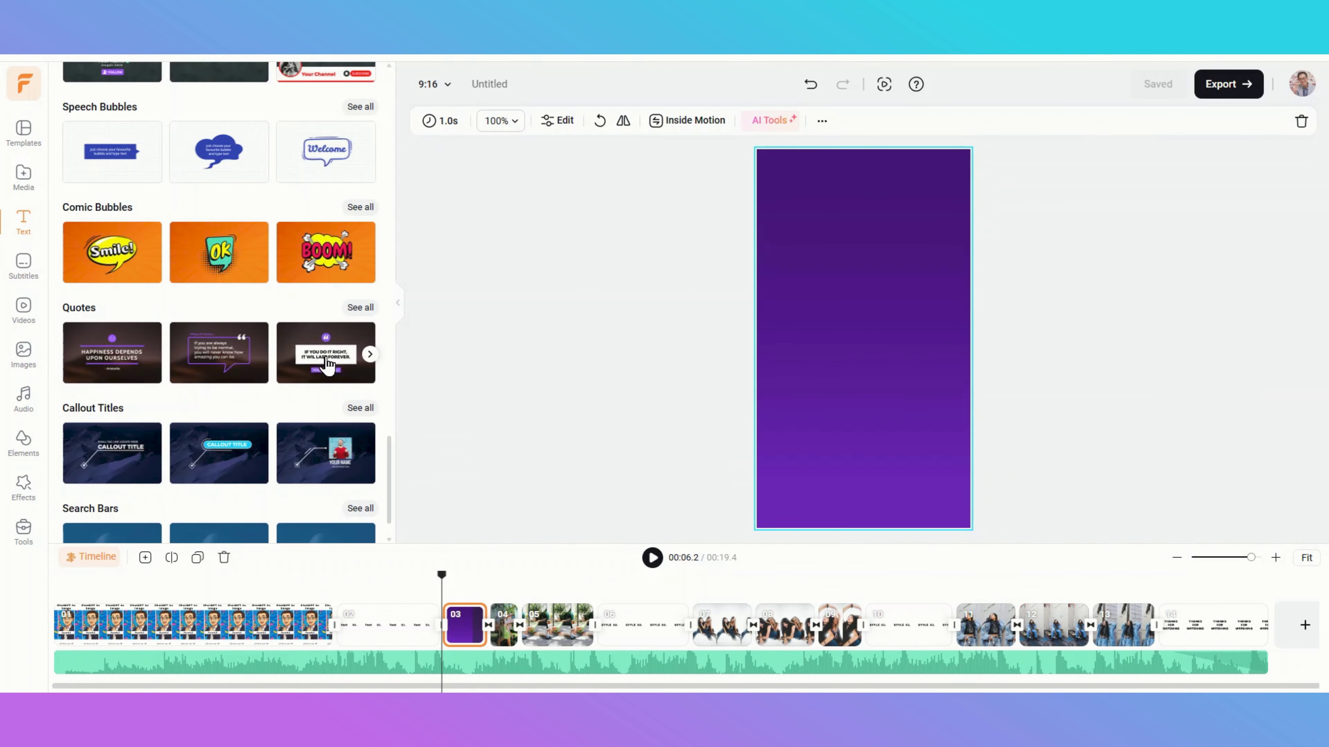
- Add the white-box quote title to the purple scene, enter the strawberry shortcake image prompt as its text, and colour it white
drag(328, 364, 864, 316)
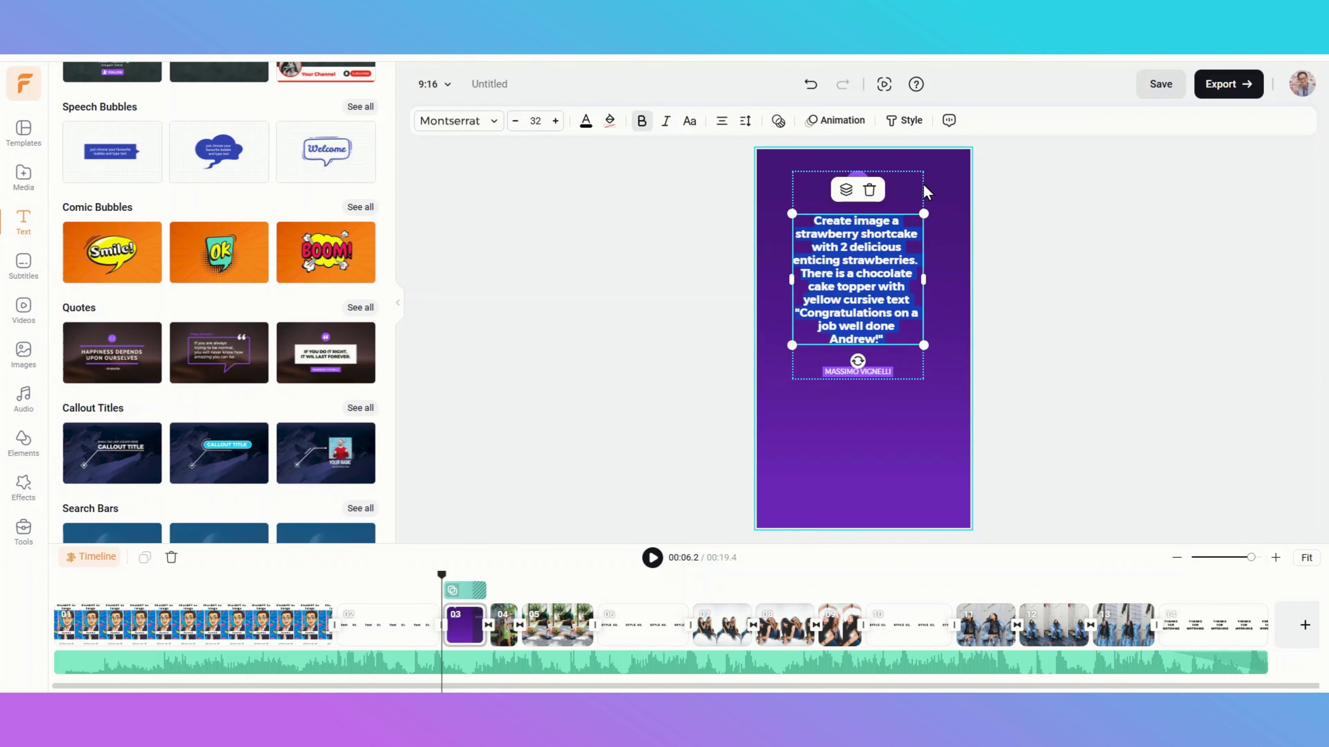
click(590, 130)
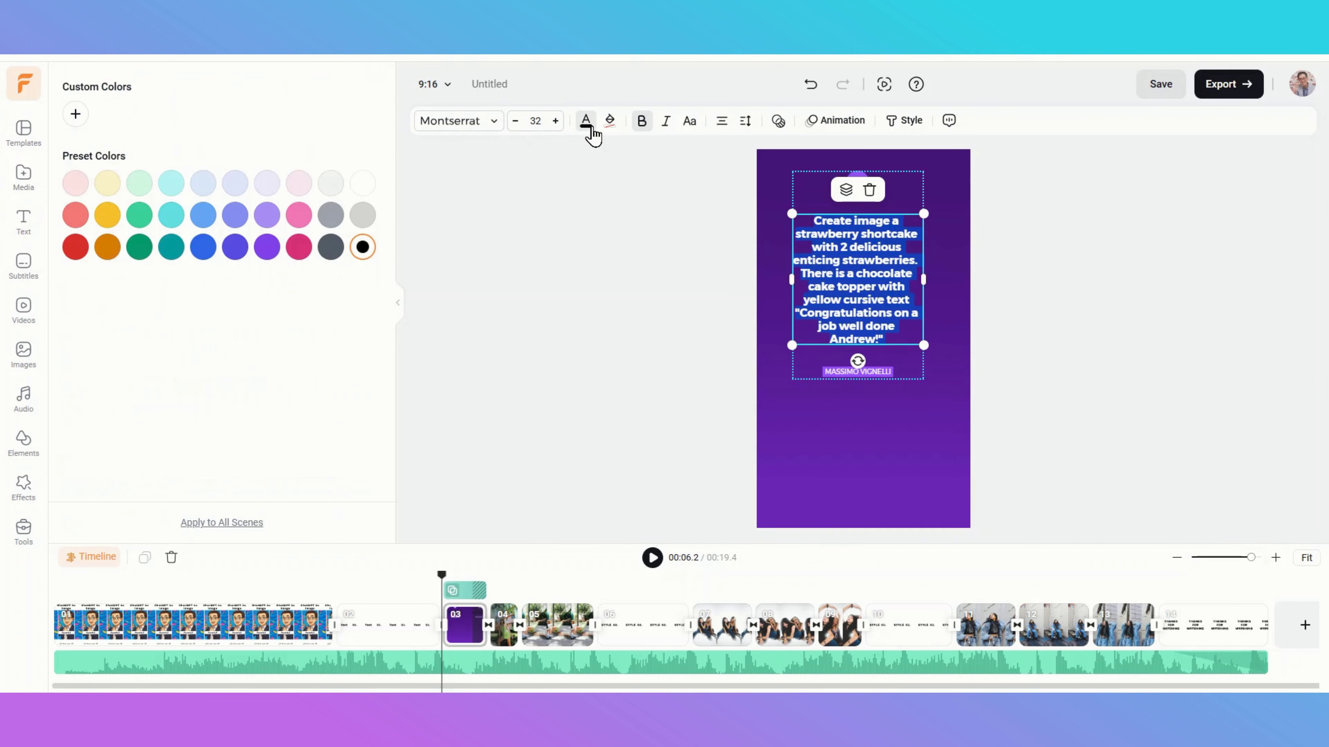
click(363, 189)
- Shorten the quote to "Create image..." plus the yellow cursive congratulations wording, and set its font size to 60
click(555, 121)
click(556, 121)
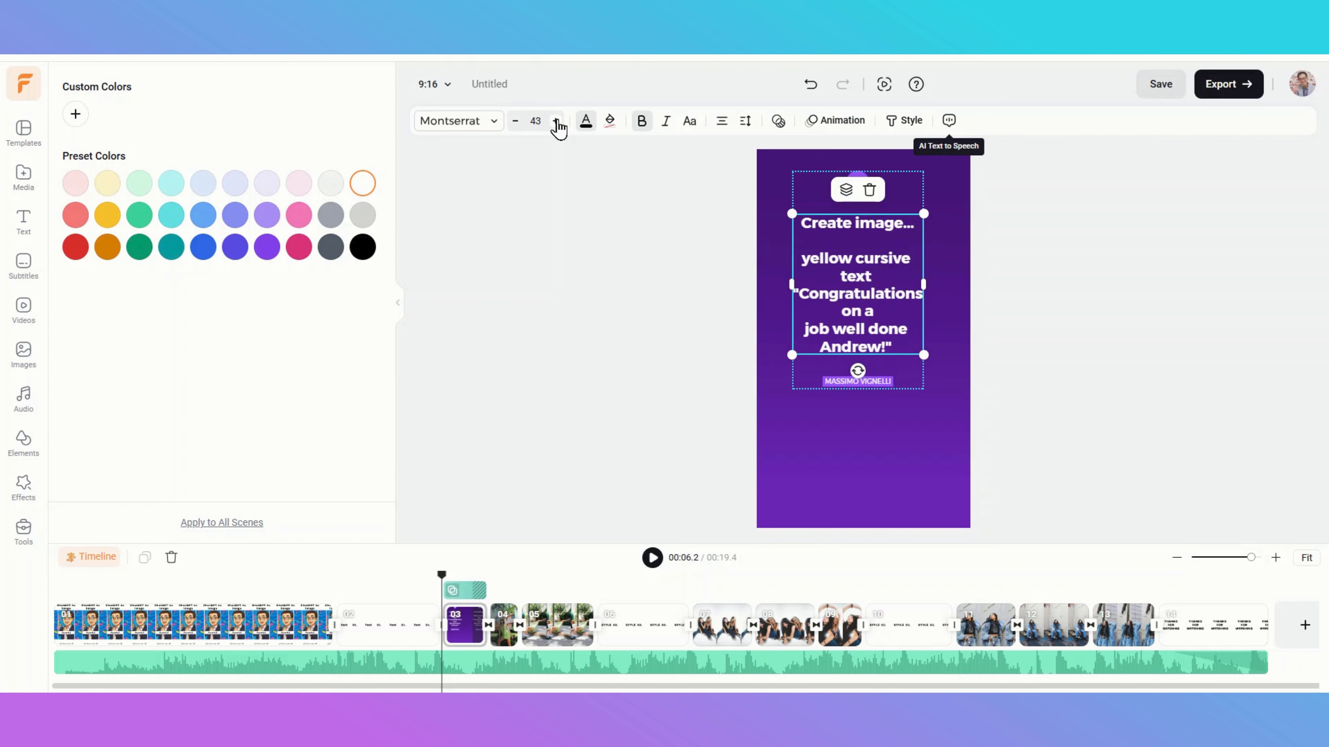
click(545, 122)
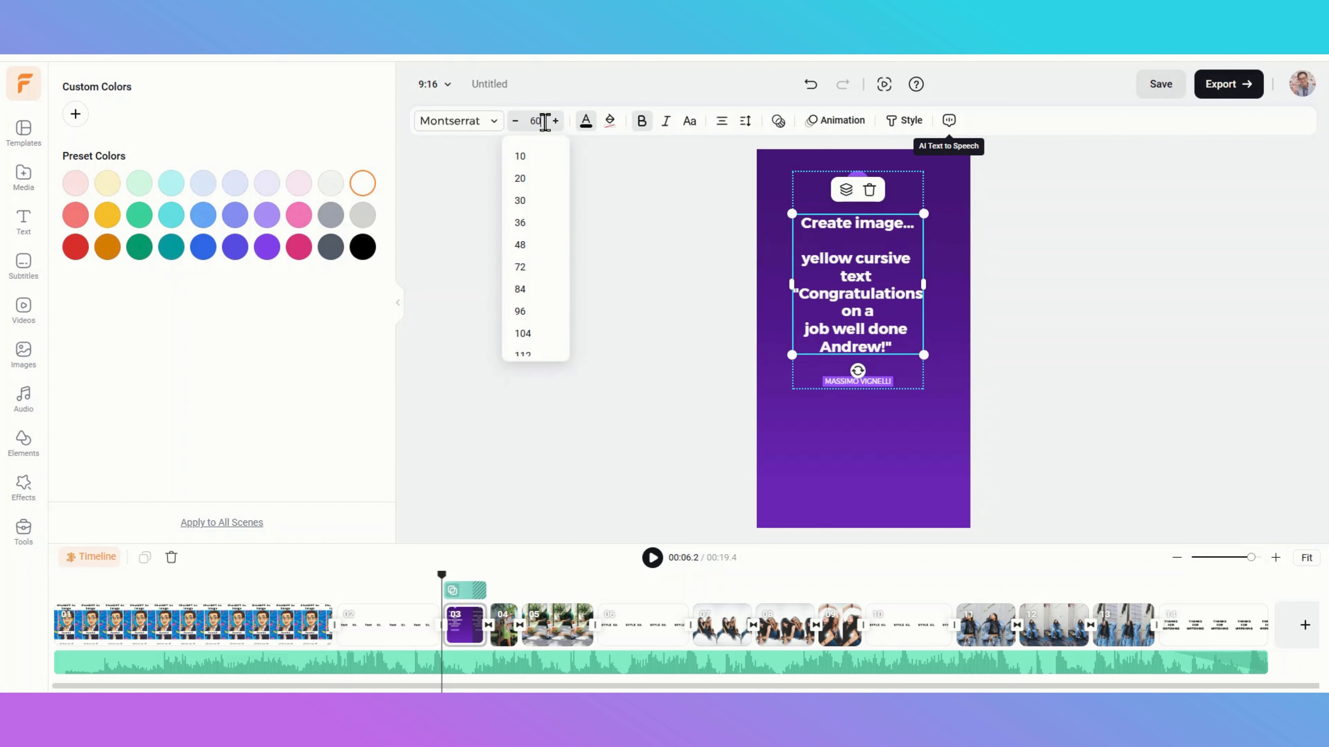
text(60)
key(Return)
- Delete the author name line beneath the quote and set the purple scene's duration to 3.5 seconds
click(1055, 373)
click(873, 486)
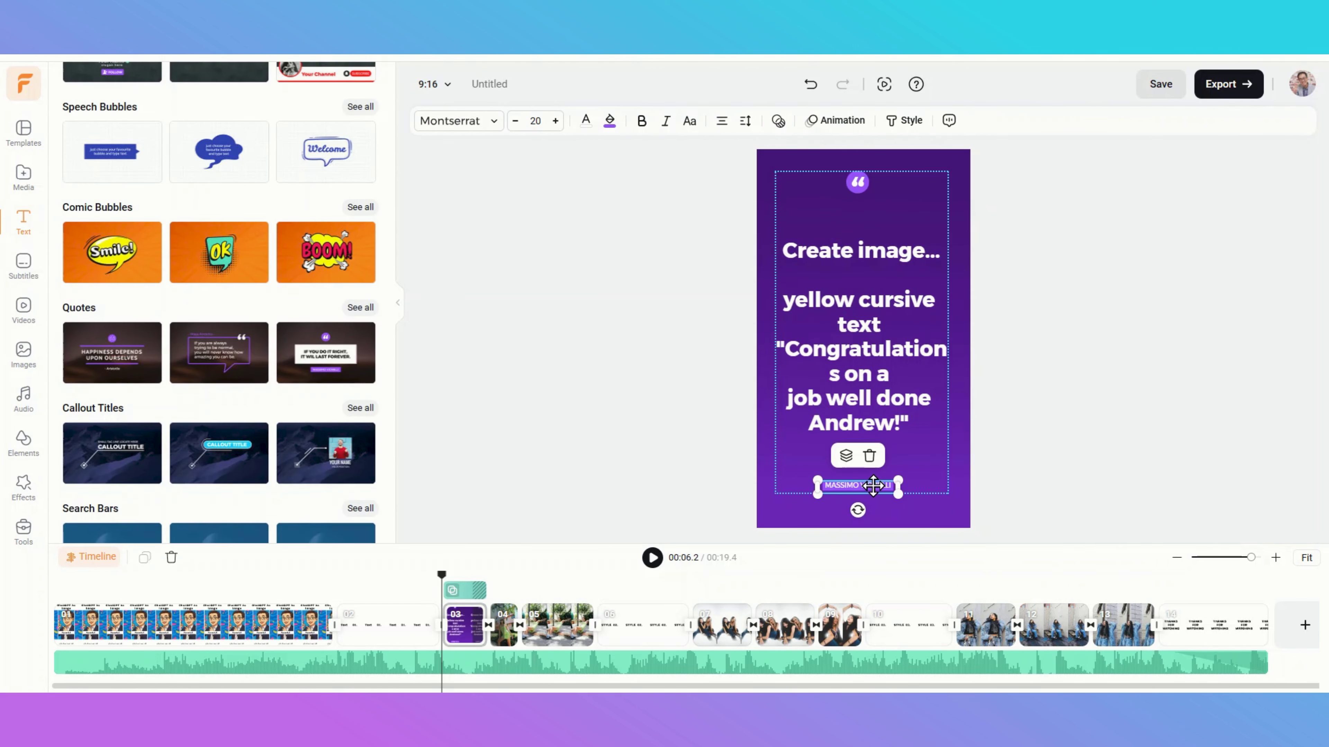
key(Delete)
click(454, 125)
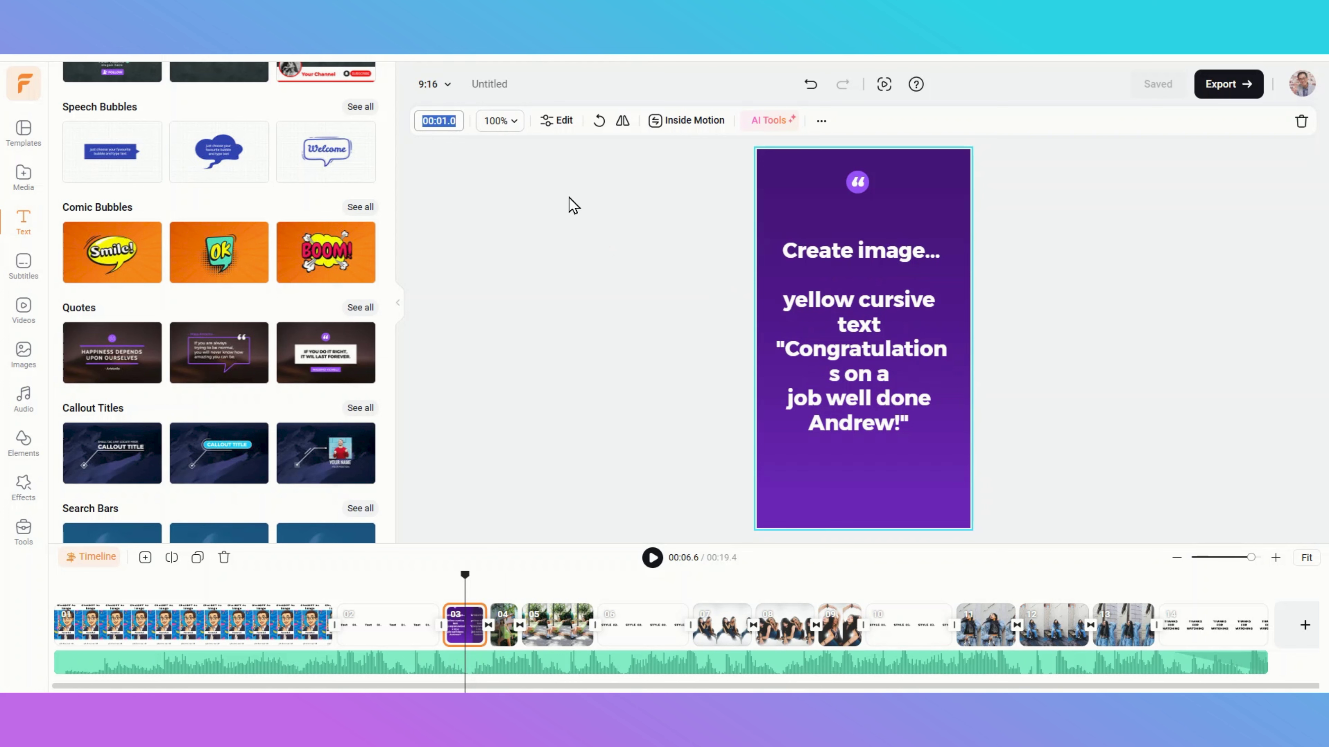
text(3.5)
key(Return)
- Remove the fourth scene's photo of the woman in green and replace the following scene's photo with the strawberry cake image
click(661, 631)
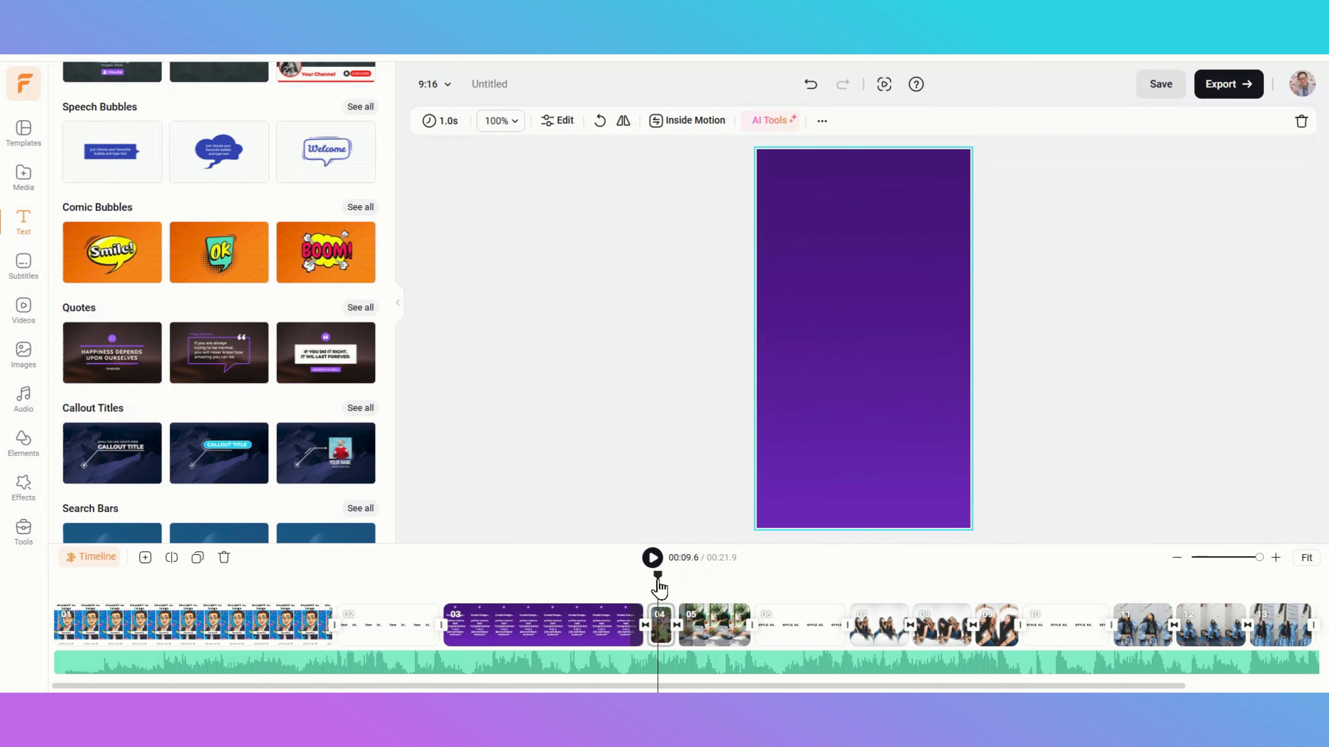
click(24, 356)
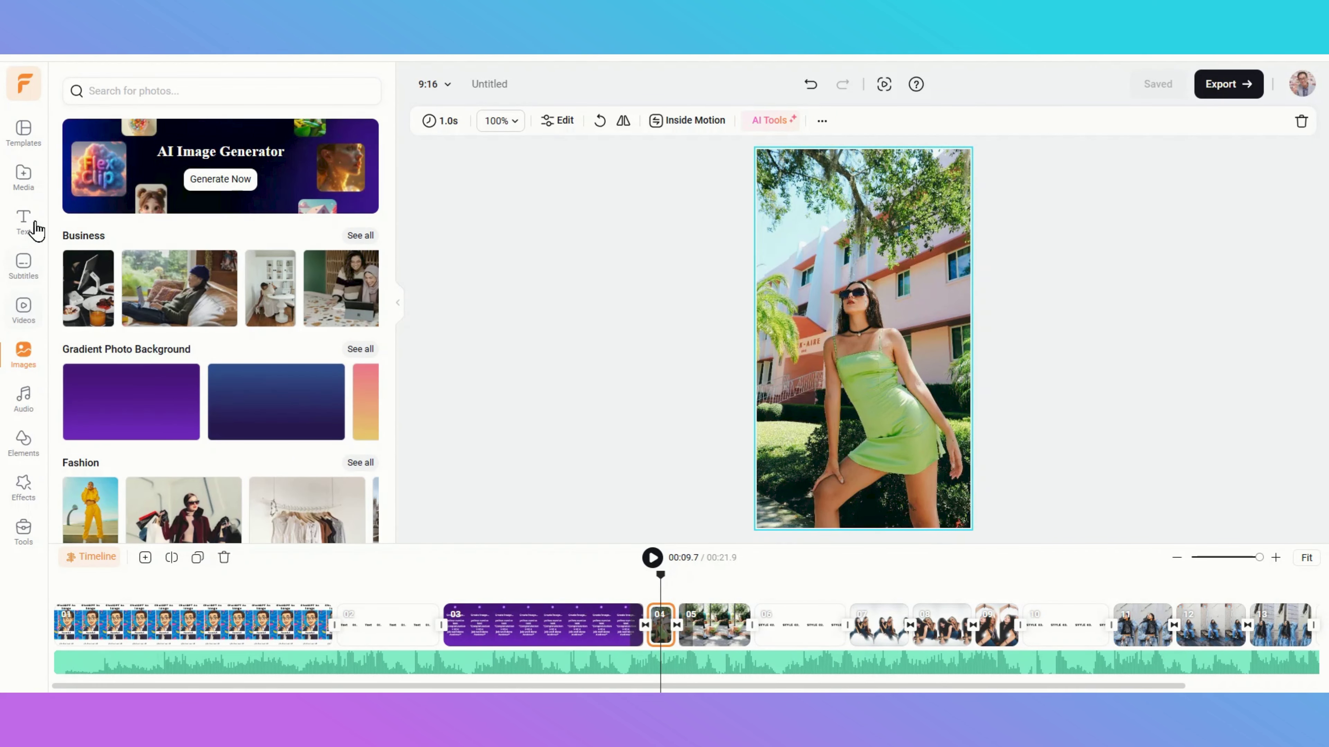
click(23, 178)
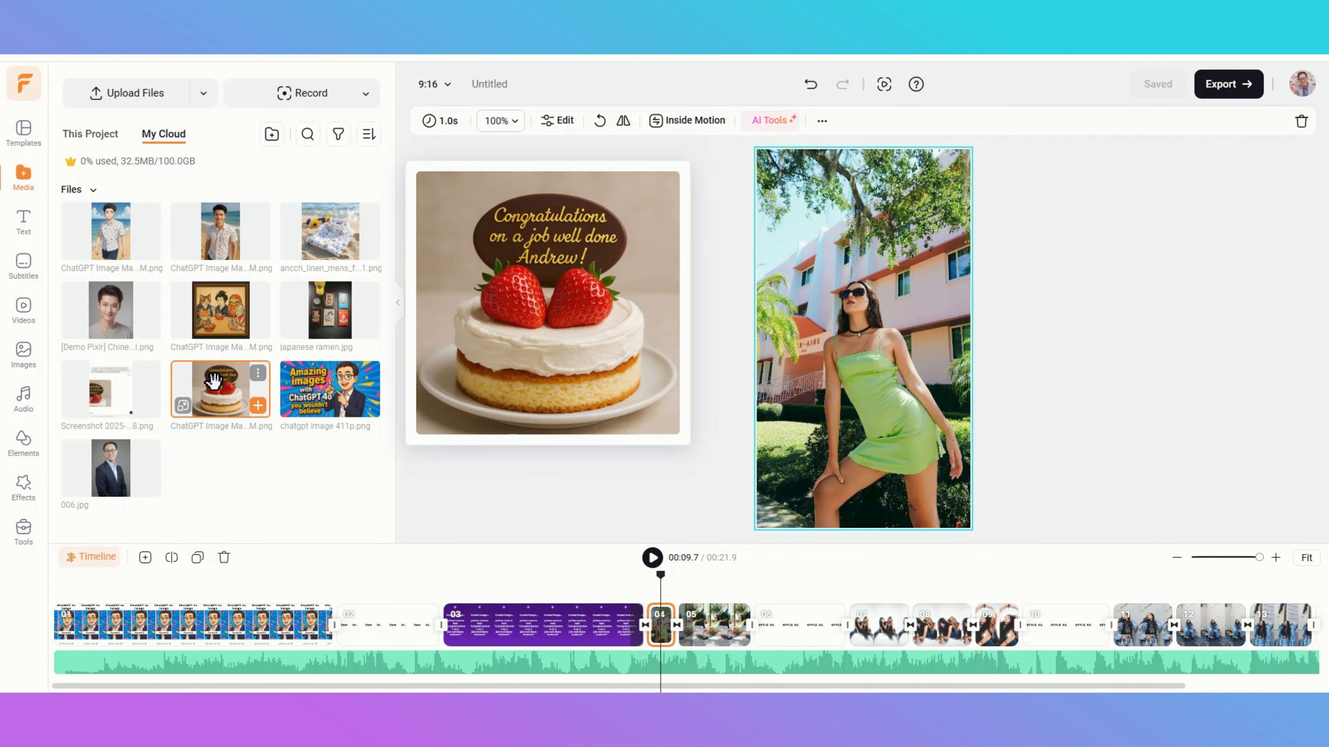
drag(222, 387, 733, 622)
- Play back the video from the second scene to check the quote and the transition into the cake image
drag(677, 581, 389, 581)
click(653, 558)
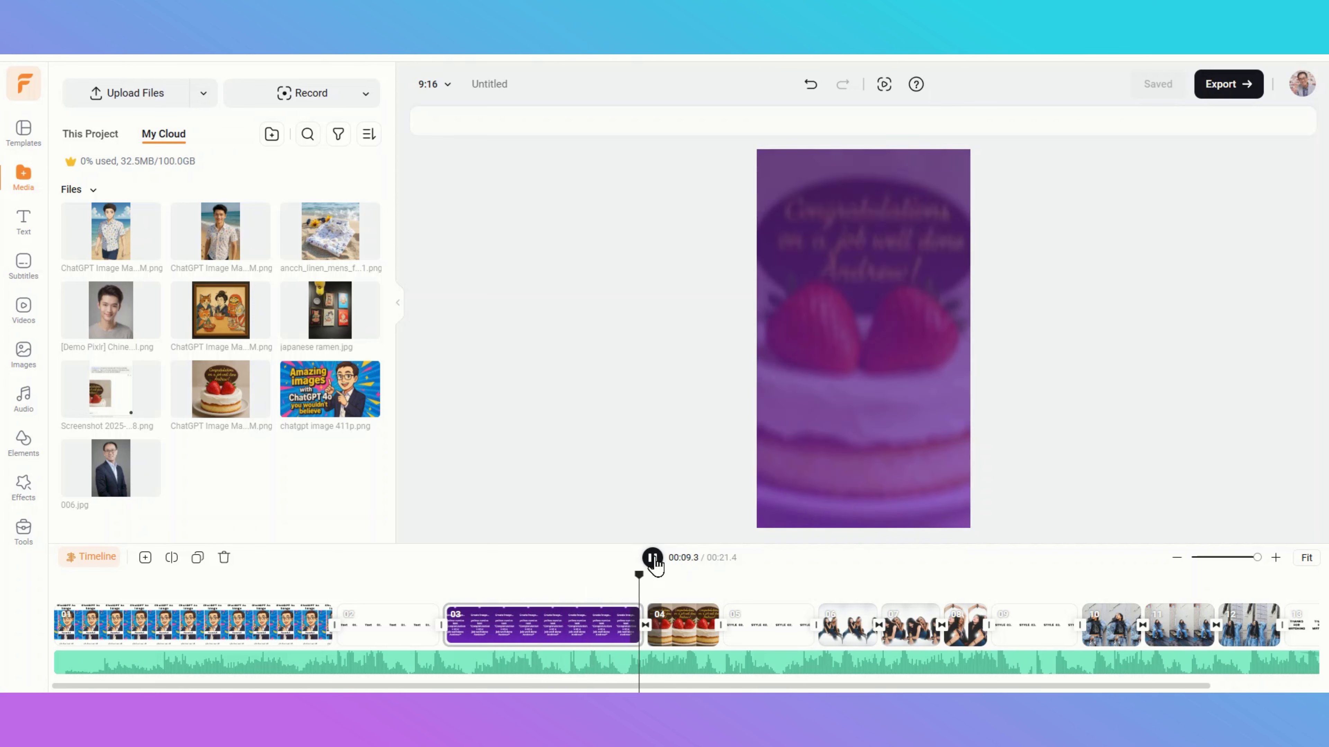
click(653, 557)
- Apply the Wave animation by character to the third scene's quote text and extend the quote's display time to about 3 seconds
click(593, 635)
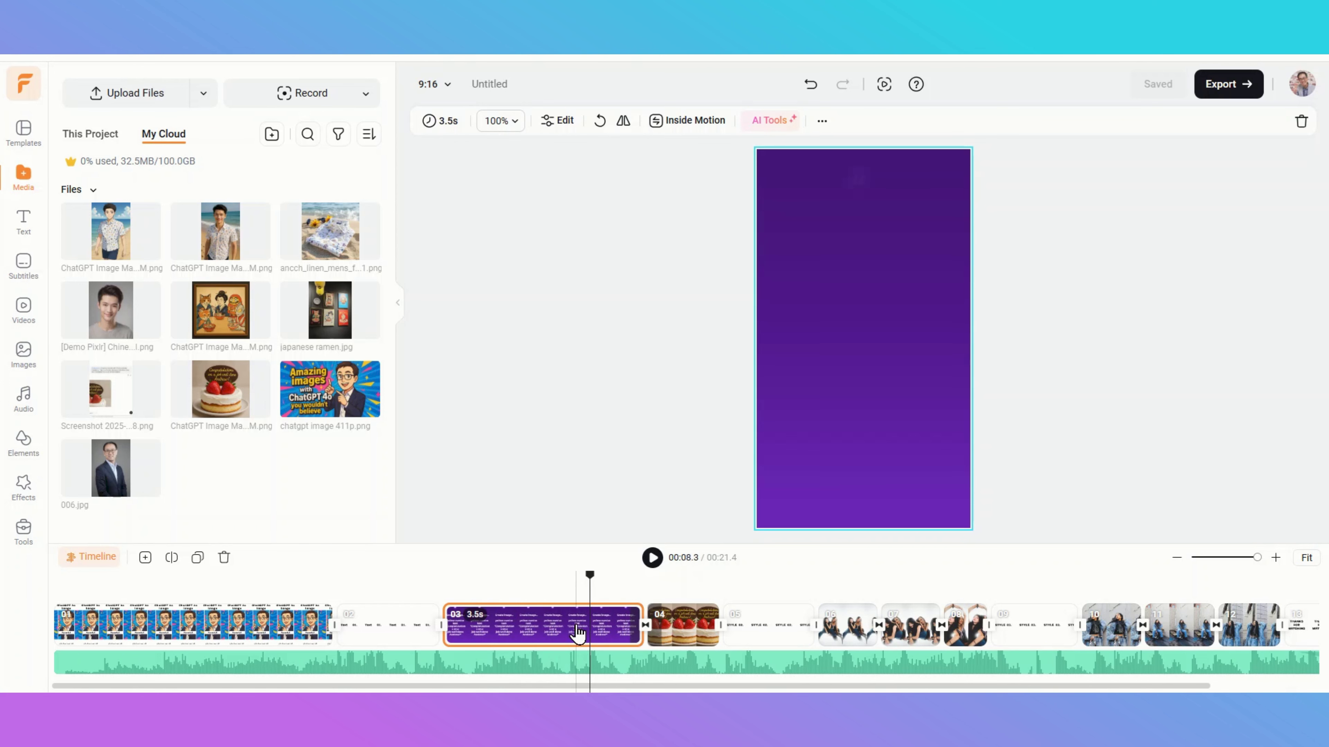
click(93, 564)
click(829, 398)
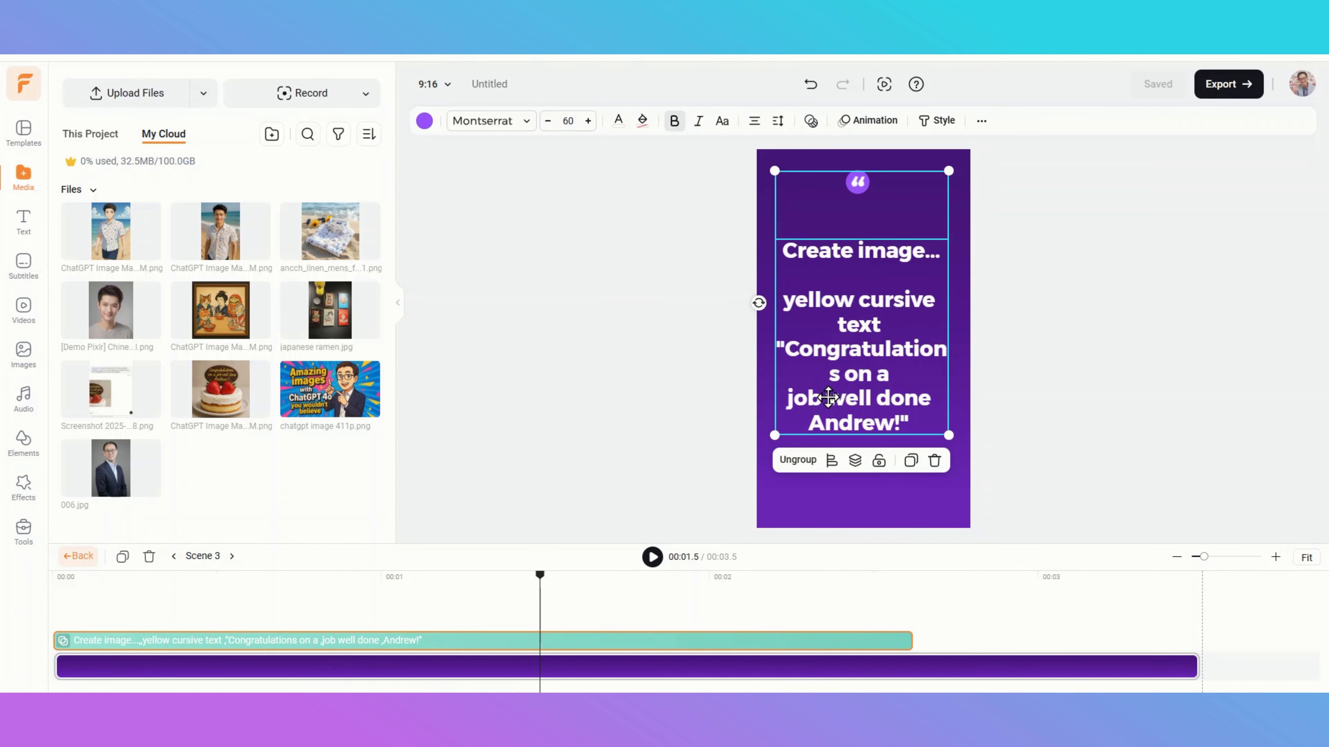
click(841, 346)
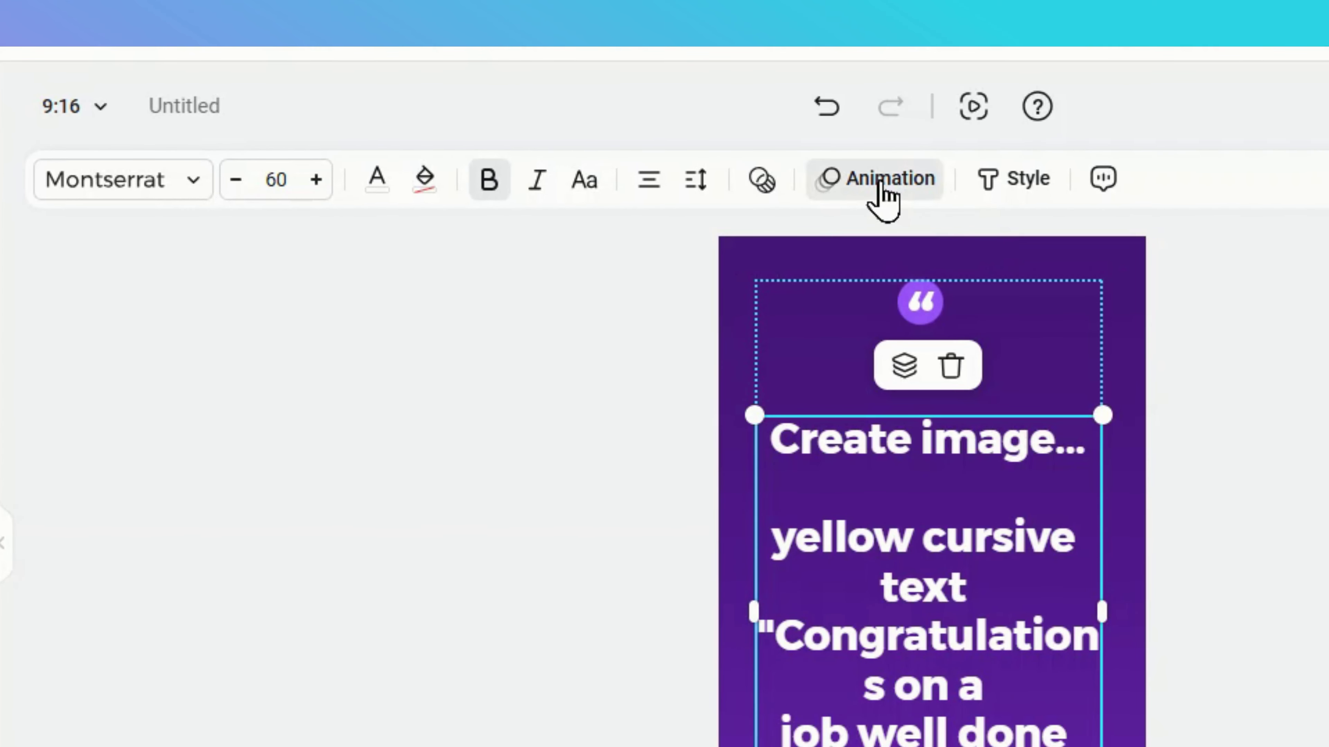
click(883, 195)
click(183, 194)
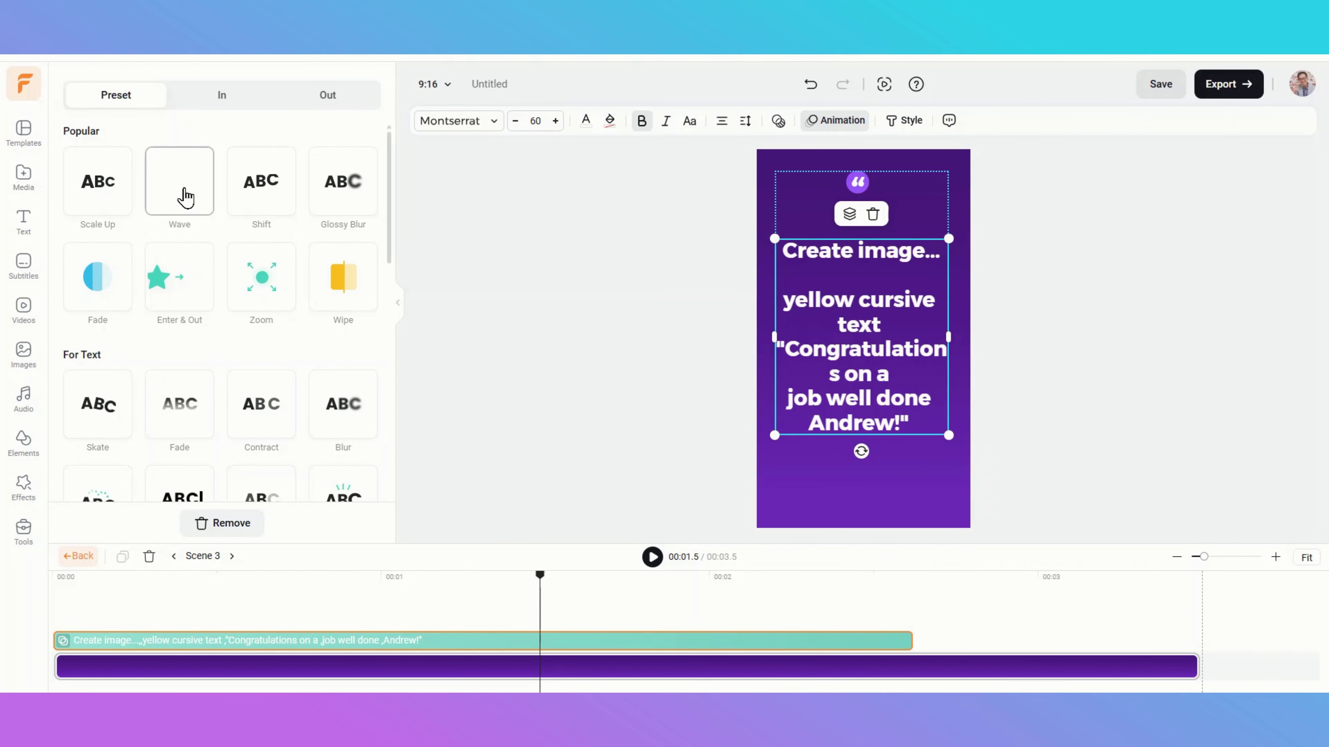
click(183, 195)
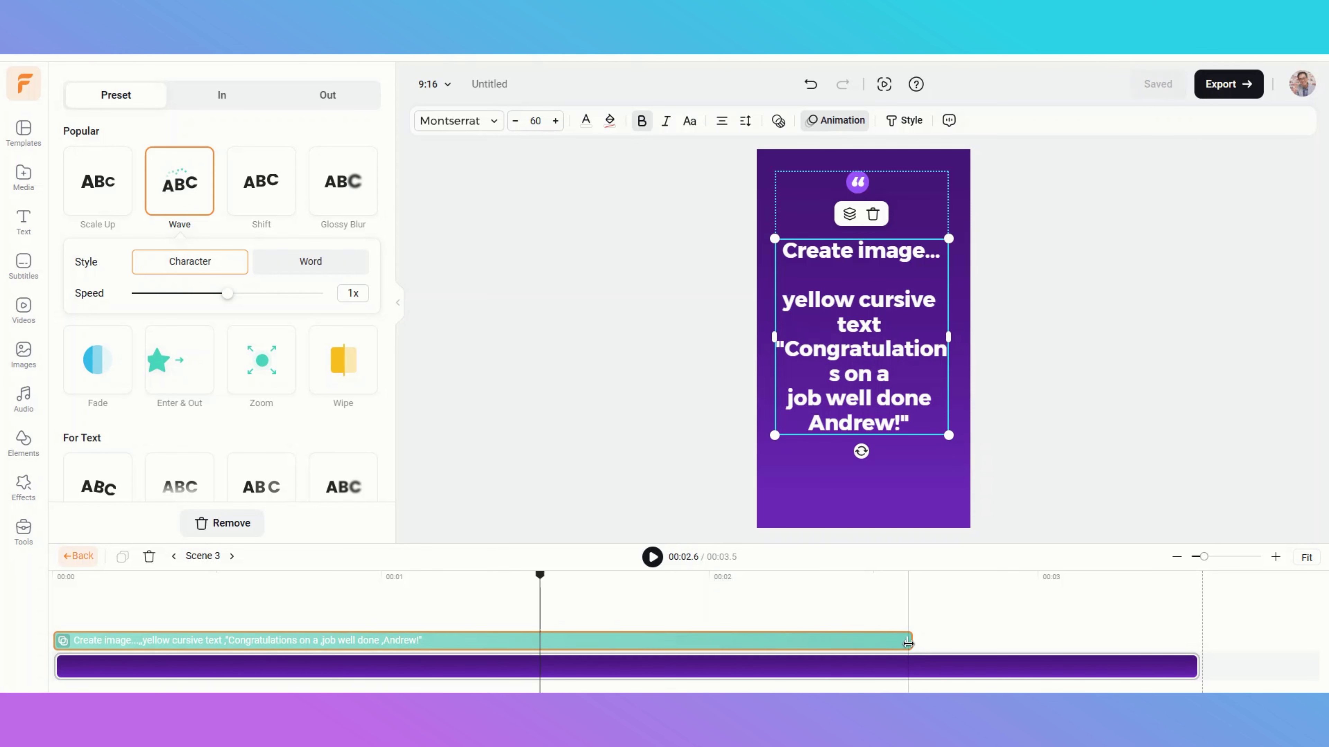
drag(911, 650, 1037, 651)
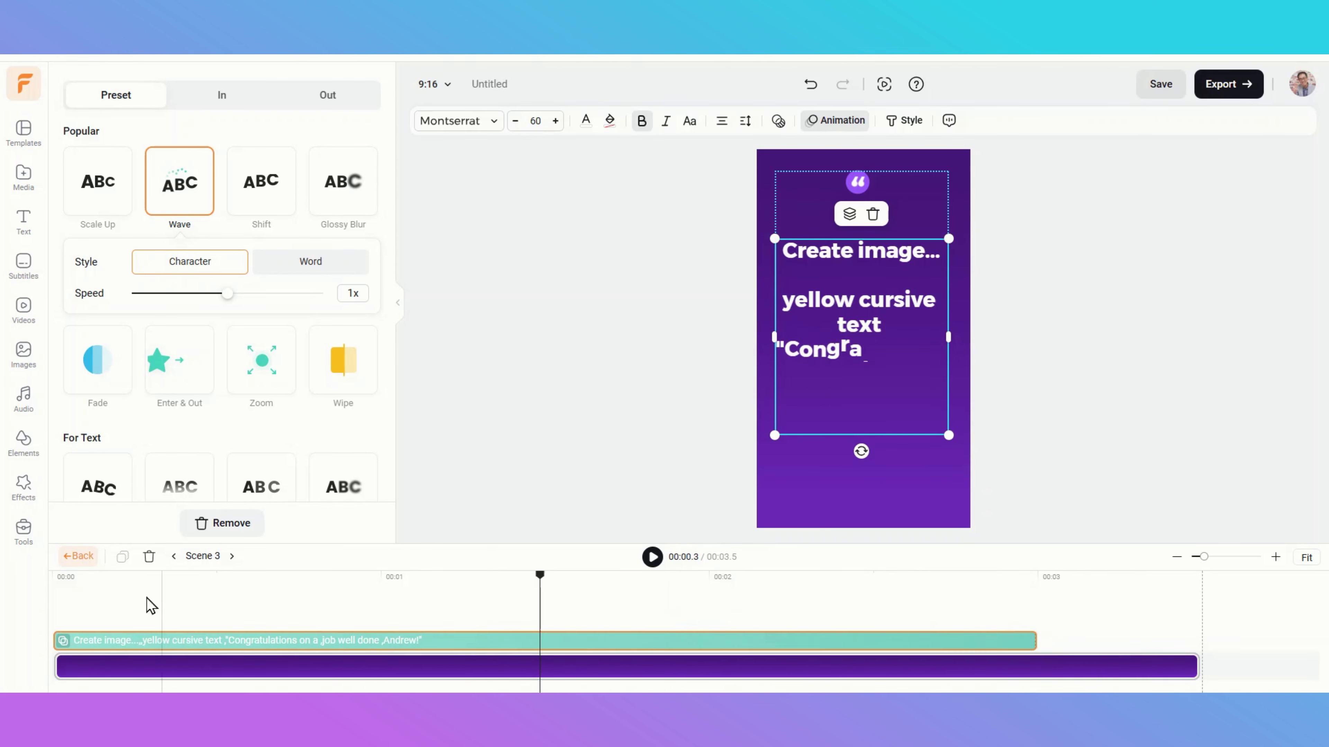
click(77, 556)
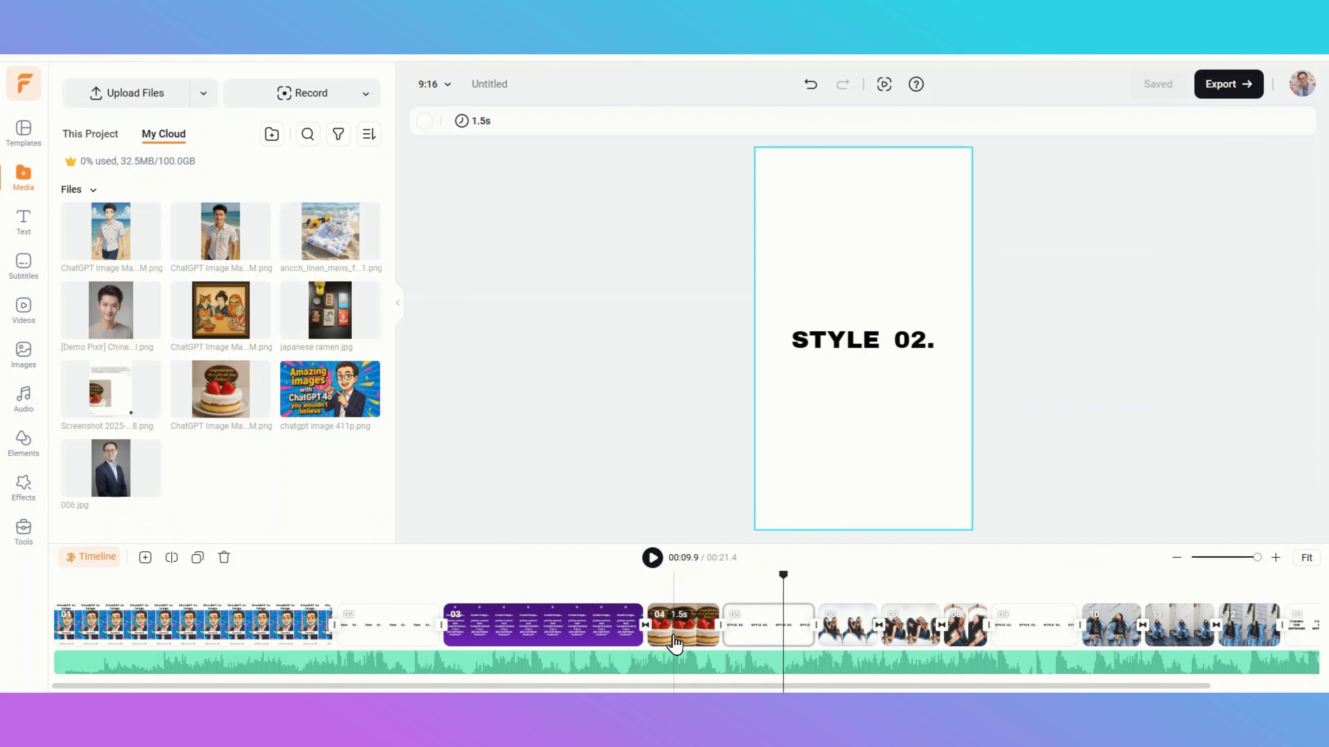
- Set the strawberry cake scene's duration to 3 seconds
click(675, 641)
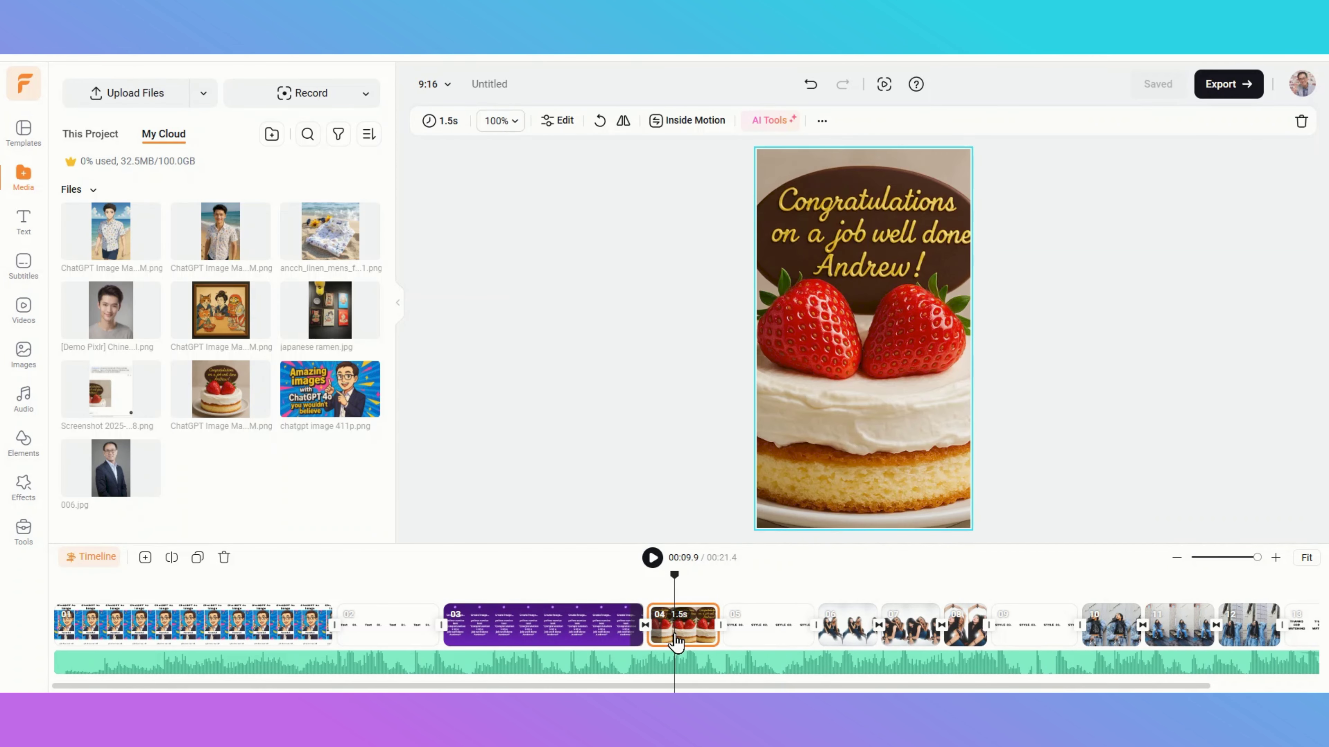
click(450, 129)
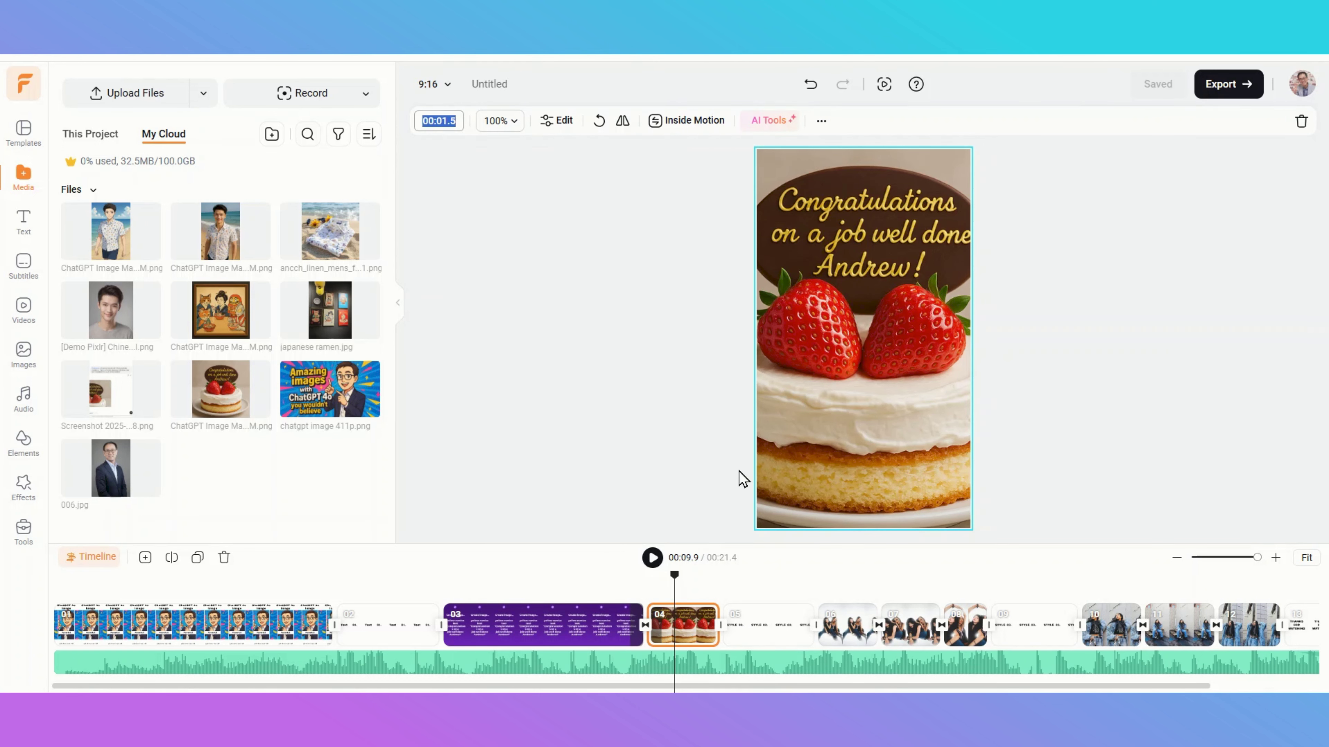
text(3)
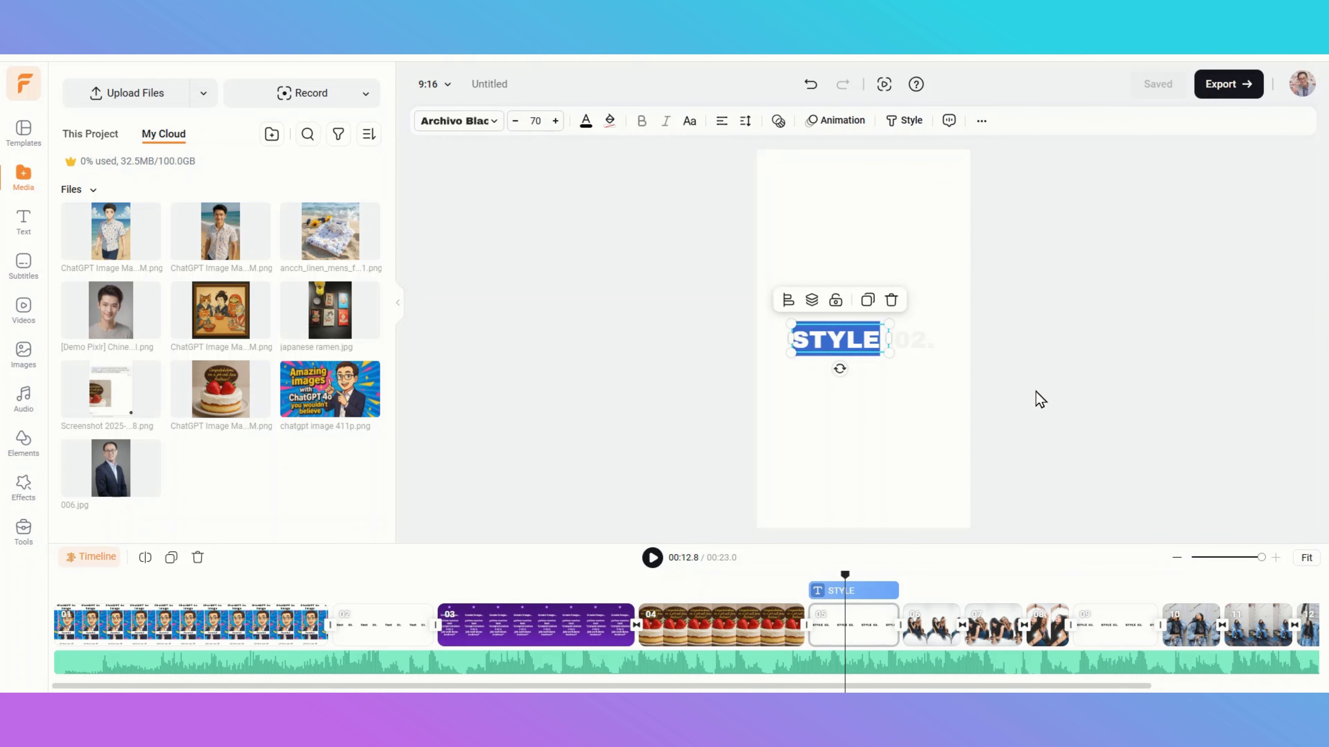
- Change the word STYLE in the "STYLE 02." scene to "Blend"
text(Blens)
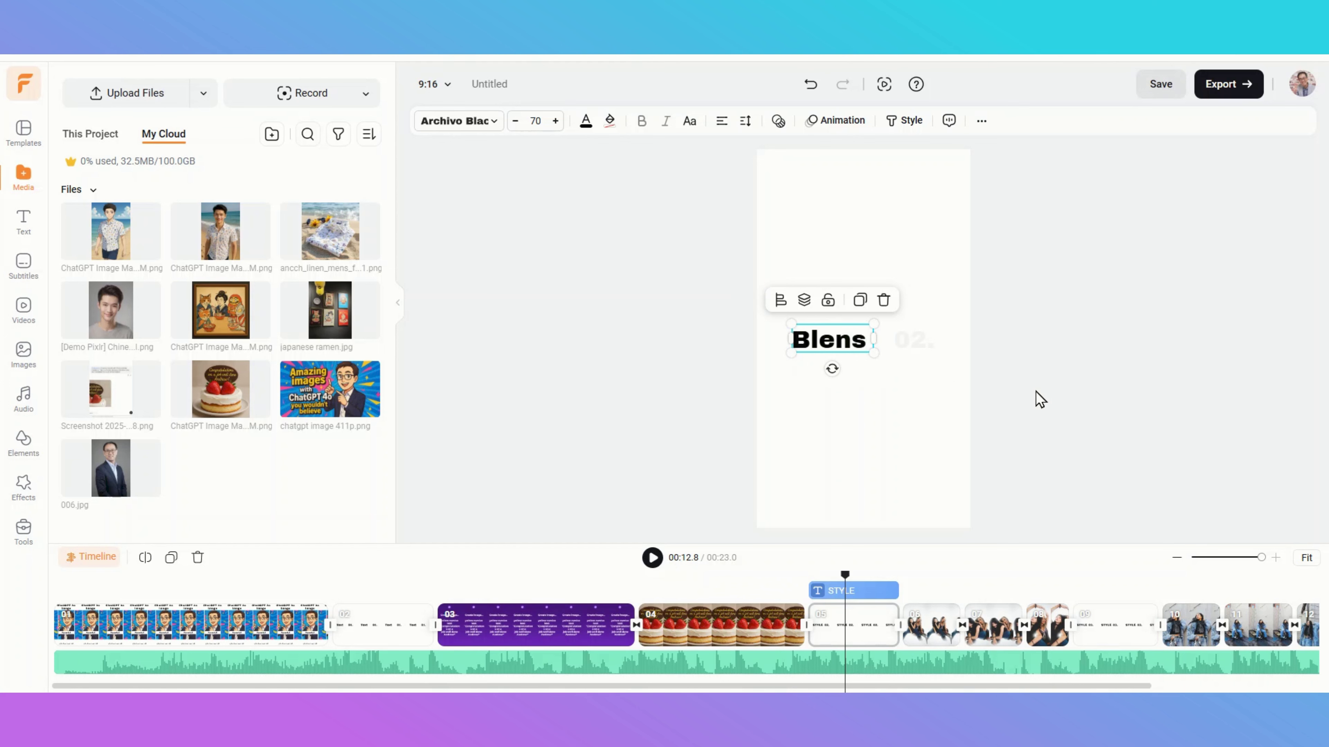
key(BackSpace)
text(d)
click(1040, 400)
- Replace the sixth scene's photo with japanese ramen.jpg and the seventh's with the ChatGPT image of characters eating ramen
click(929, 626)
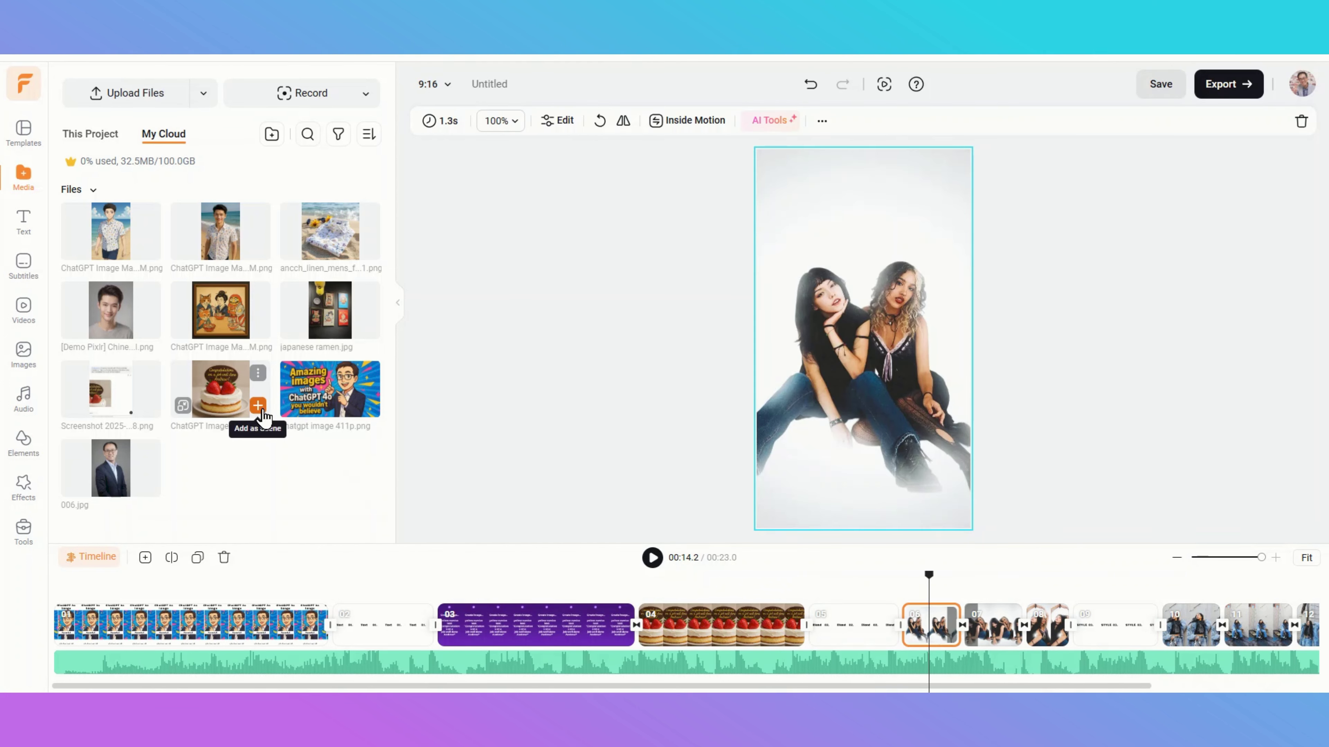
drag(334, 317, 861, 340)
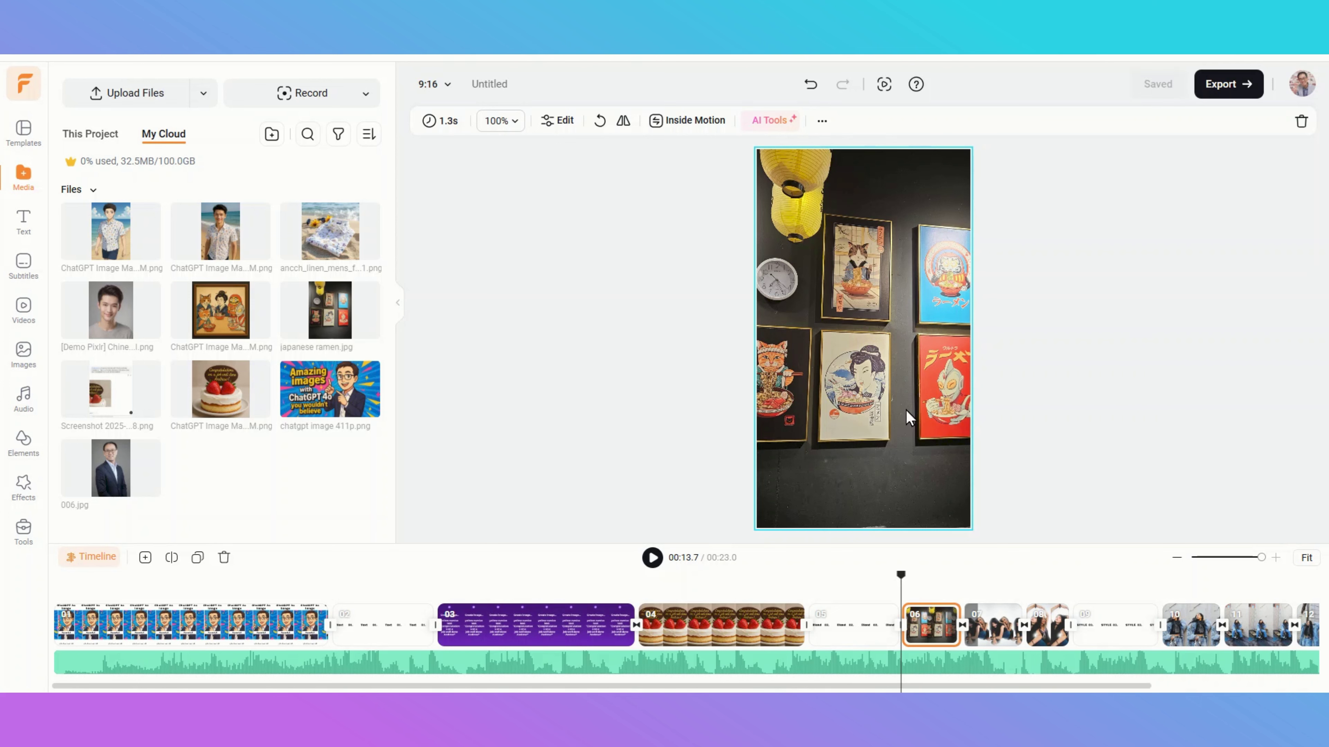
click(986, 637)
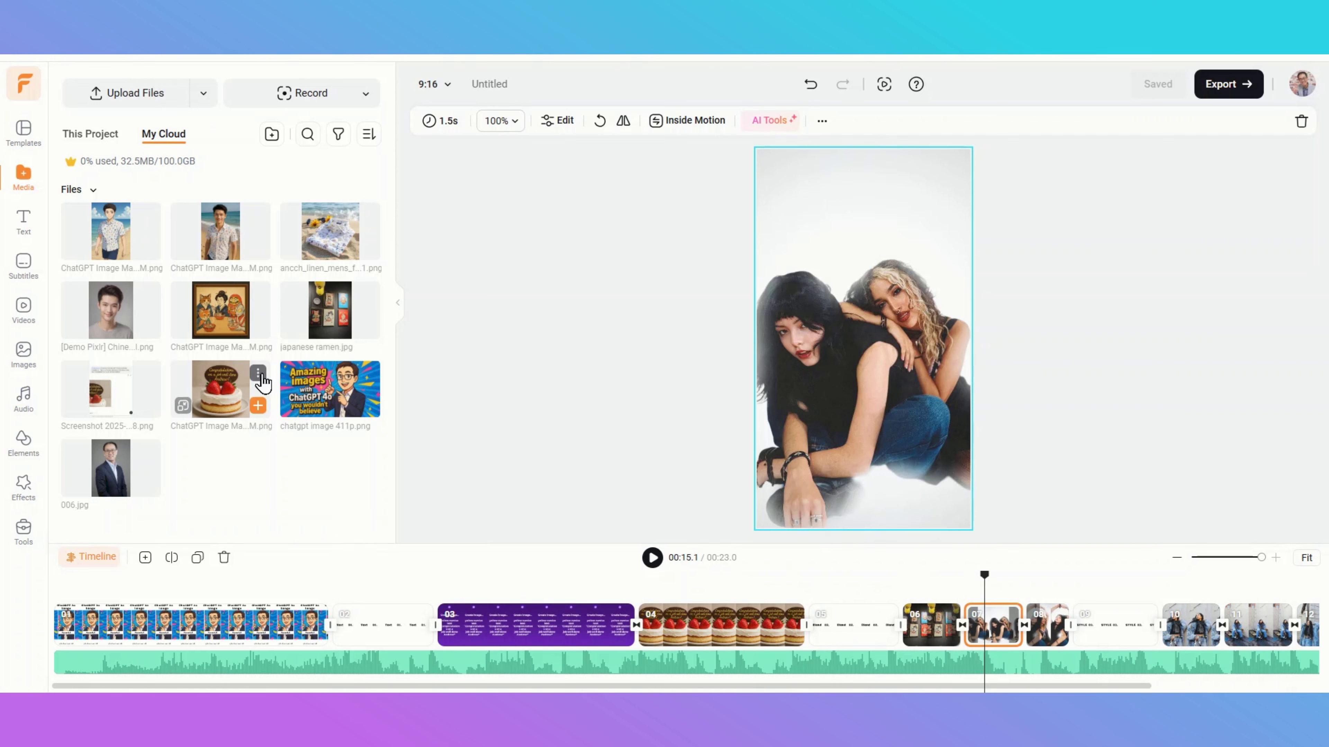
mouse_move(216, 309)
drag(216, 309, 790, 338)
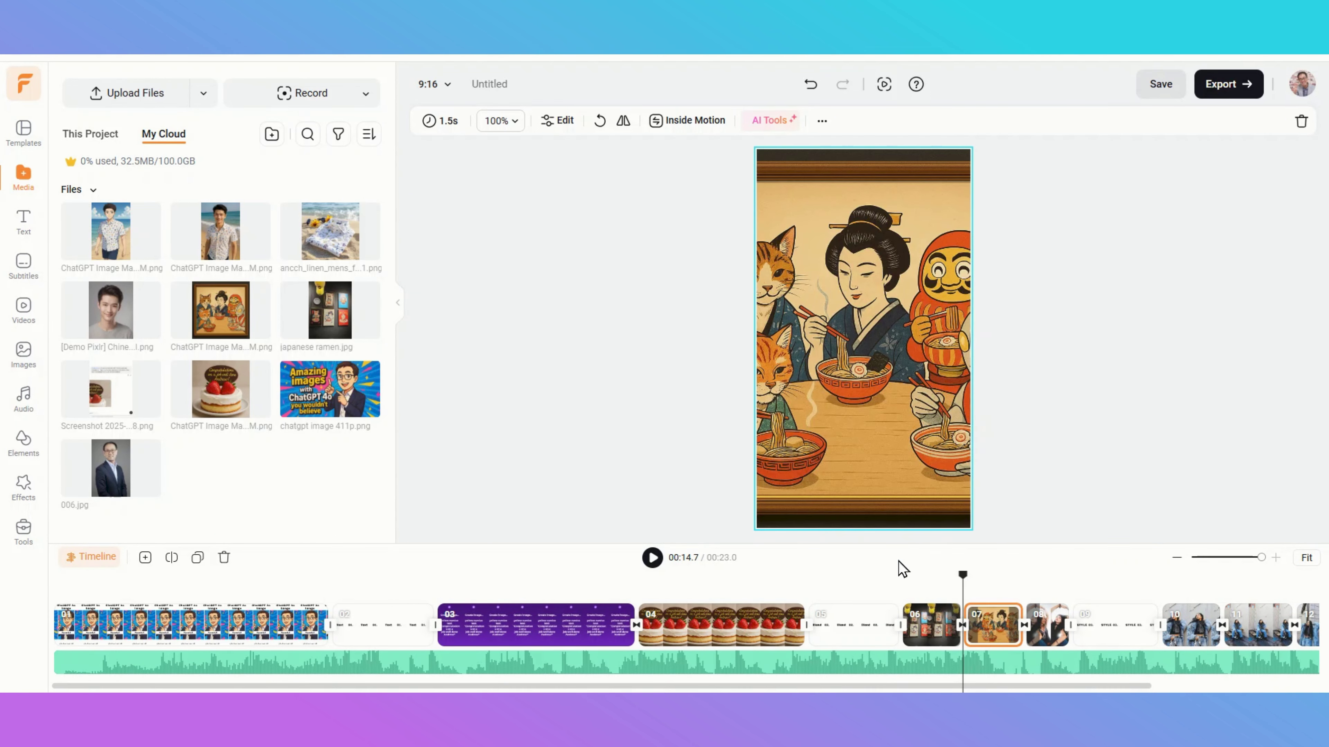
- Apply the Move to the left inside motion to the seventh scene's ramen characters image and reposition the image within its frame
drag(992, 576, 825, 578)
click(653, 557)
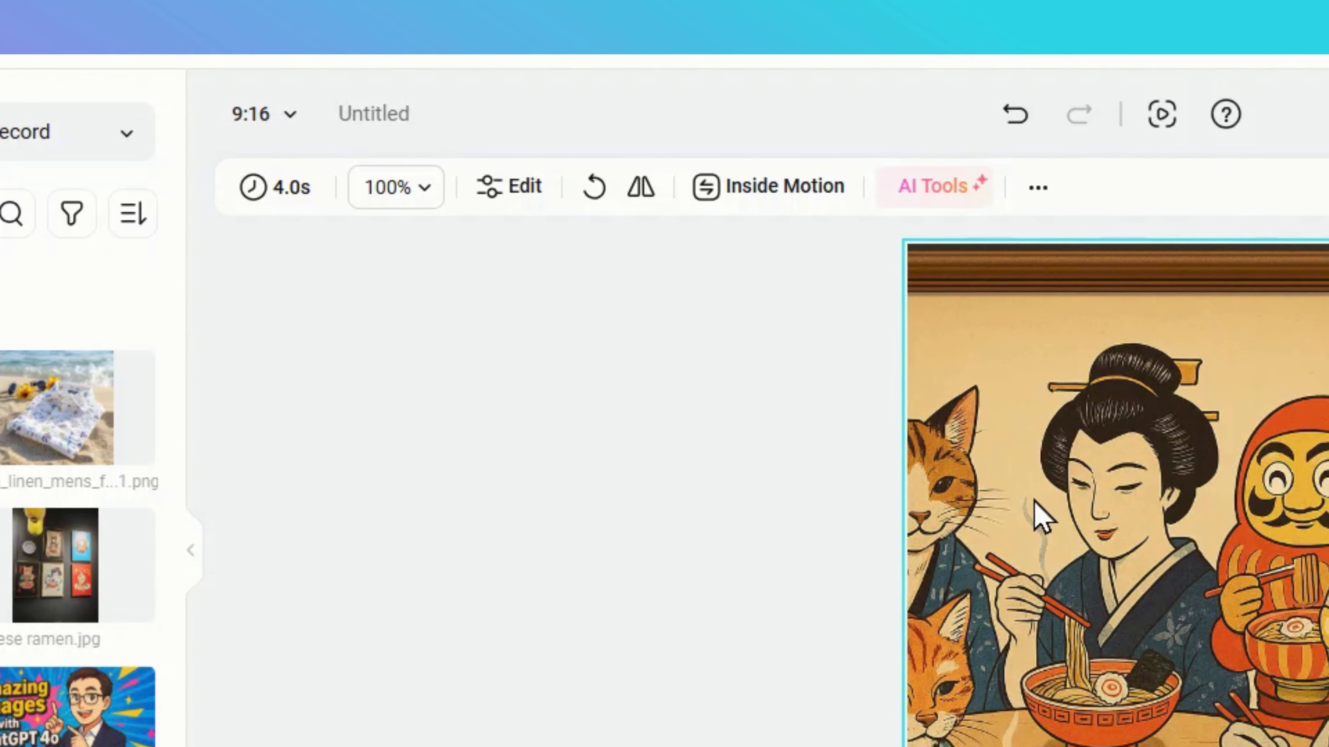
click(790, 195)
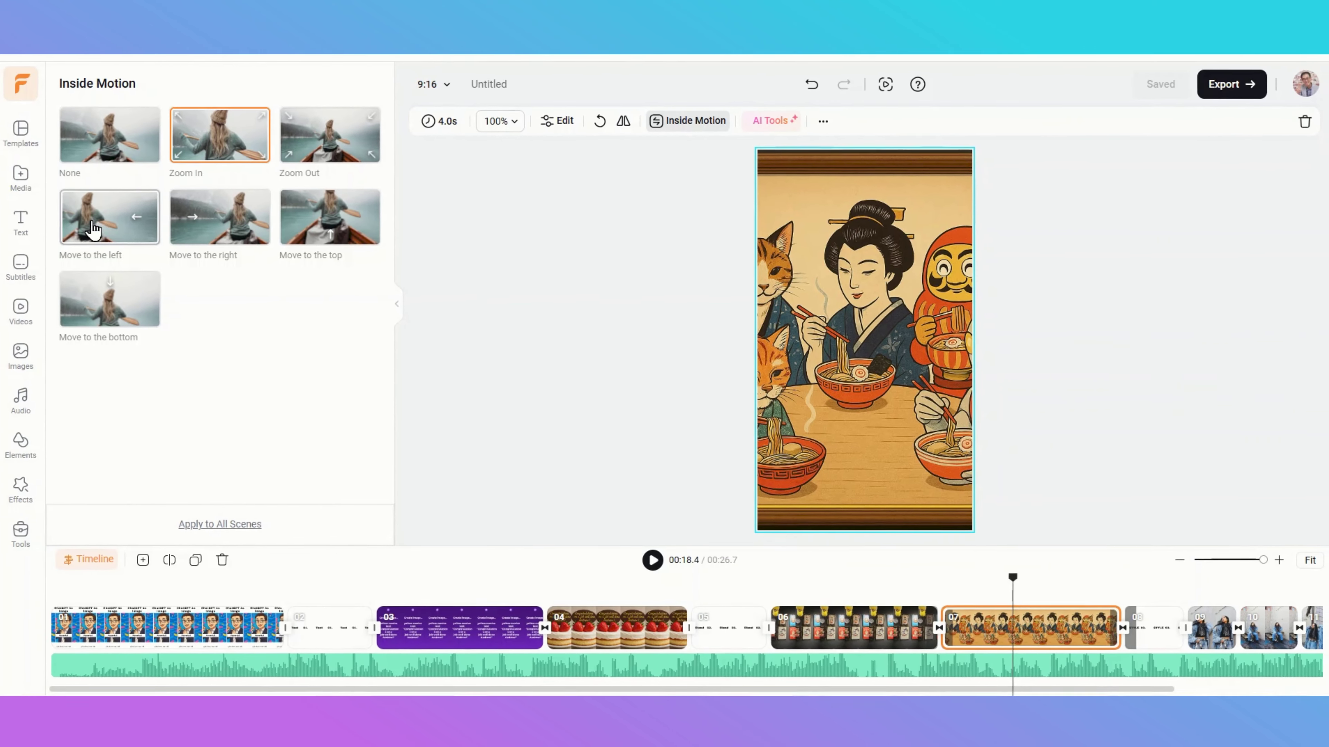
click(95, 229)
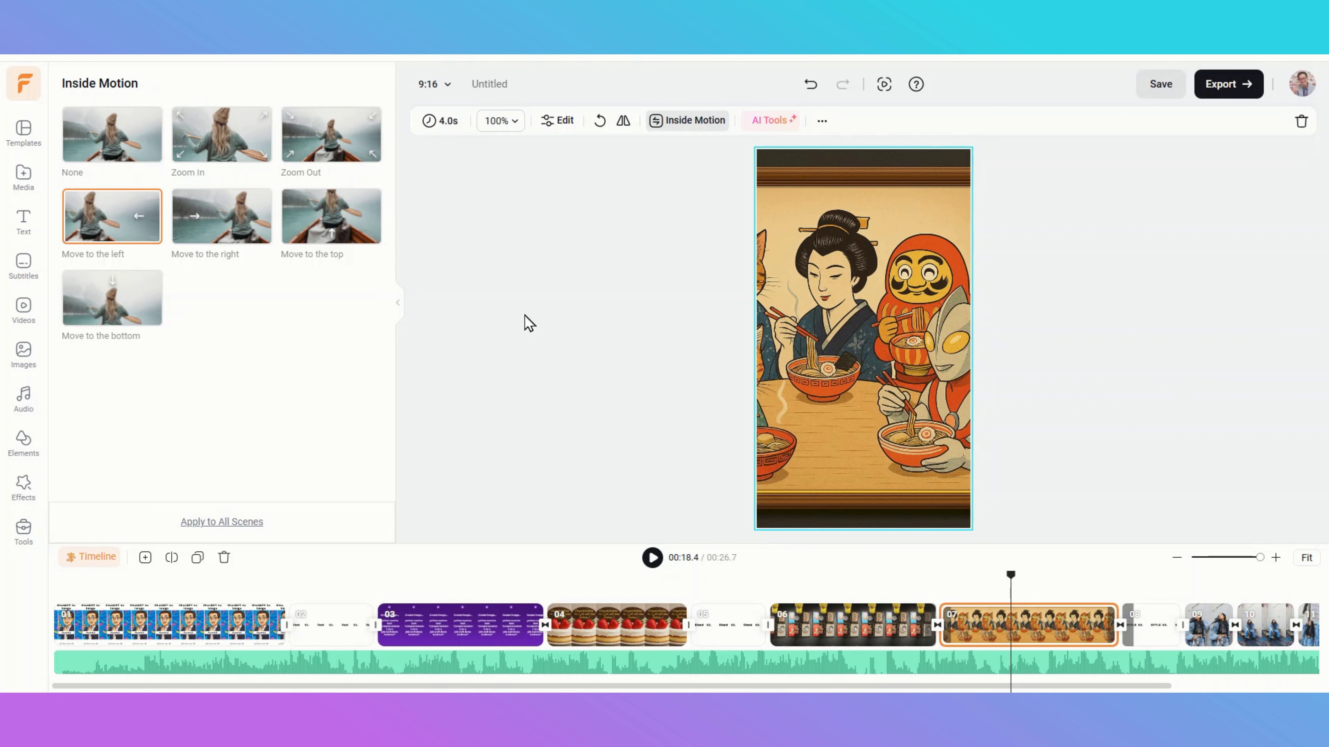
double_click(811, 384)
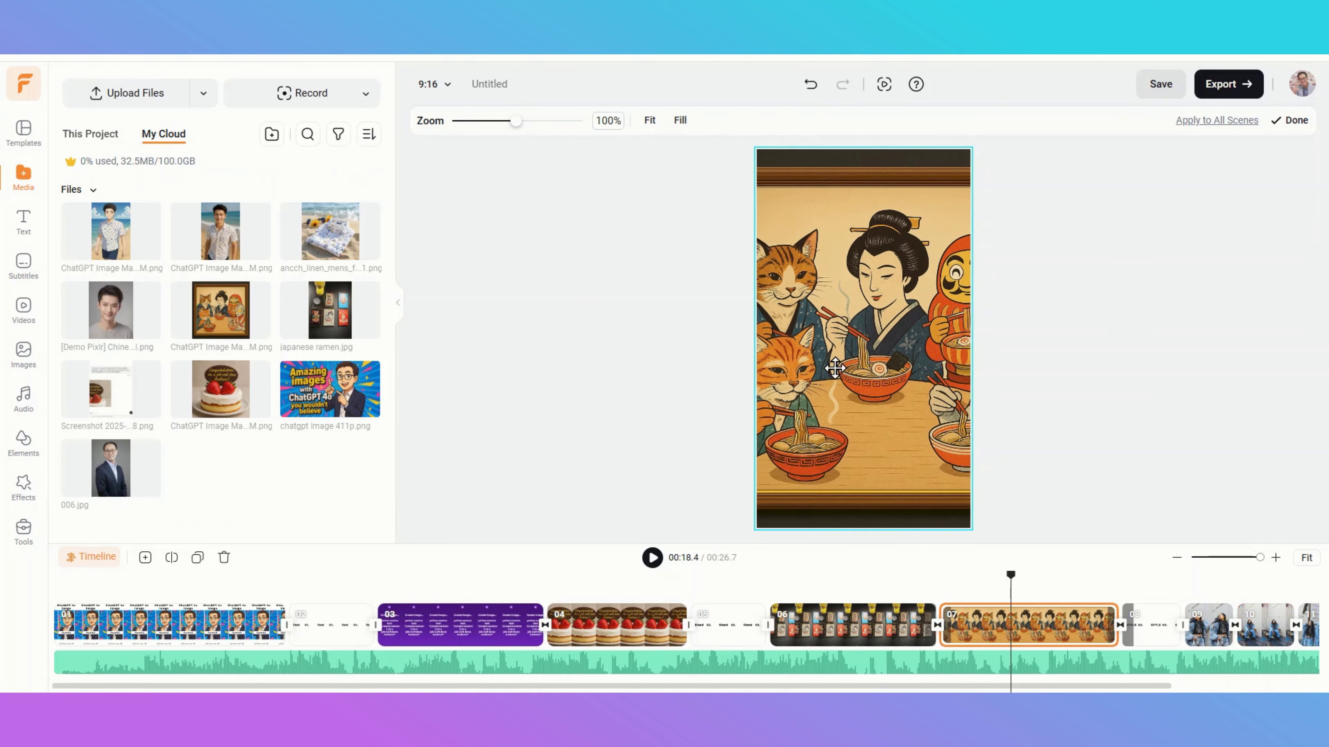
drag(871, 370, 822, 372)
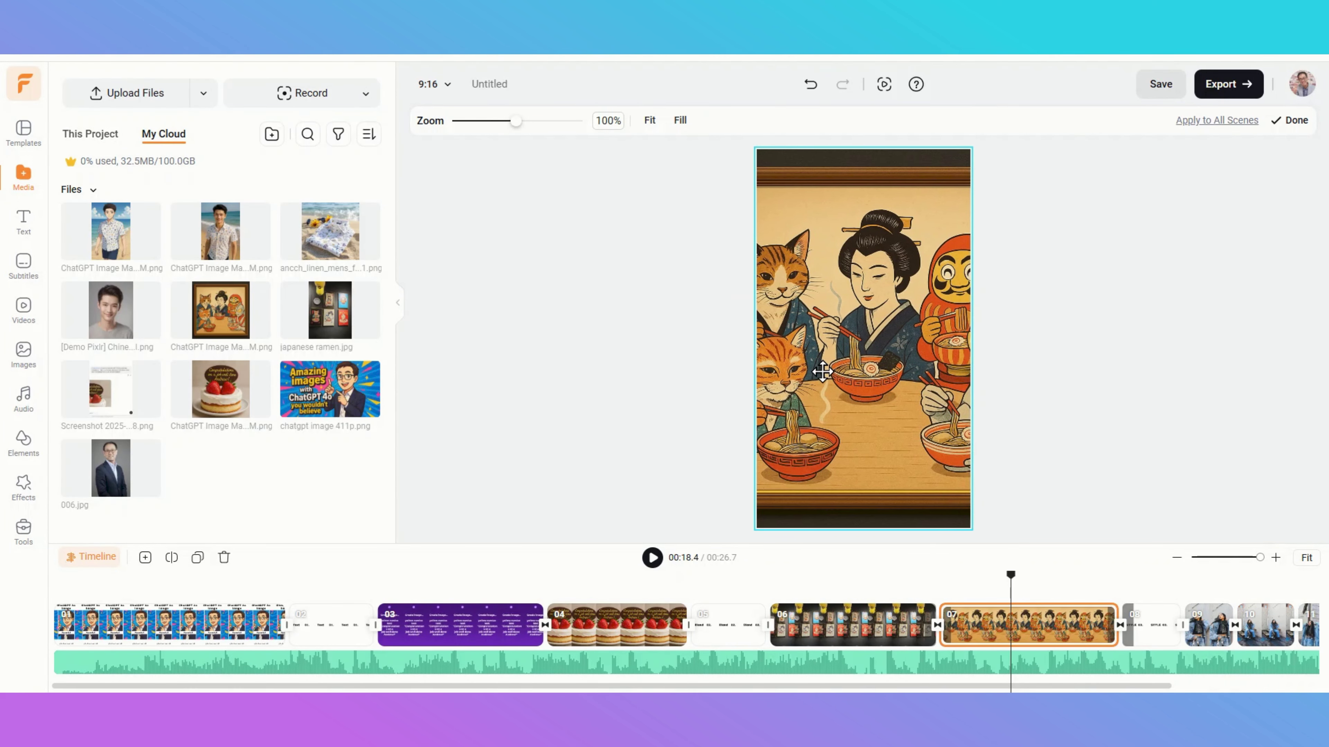
- Preview the video from the "Blend 02." scene through to the "STYLE 03." scene
click(765, 594)
click(730, 595)
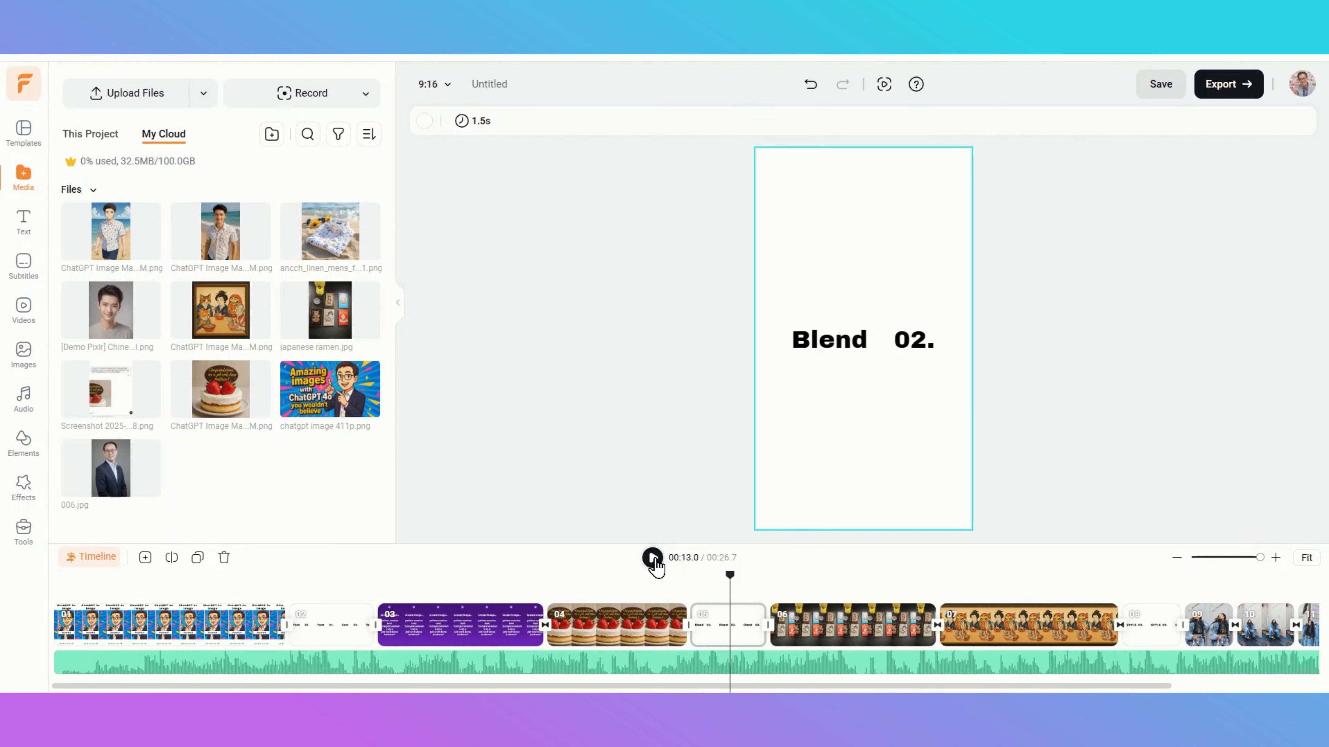
click(653, 559)
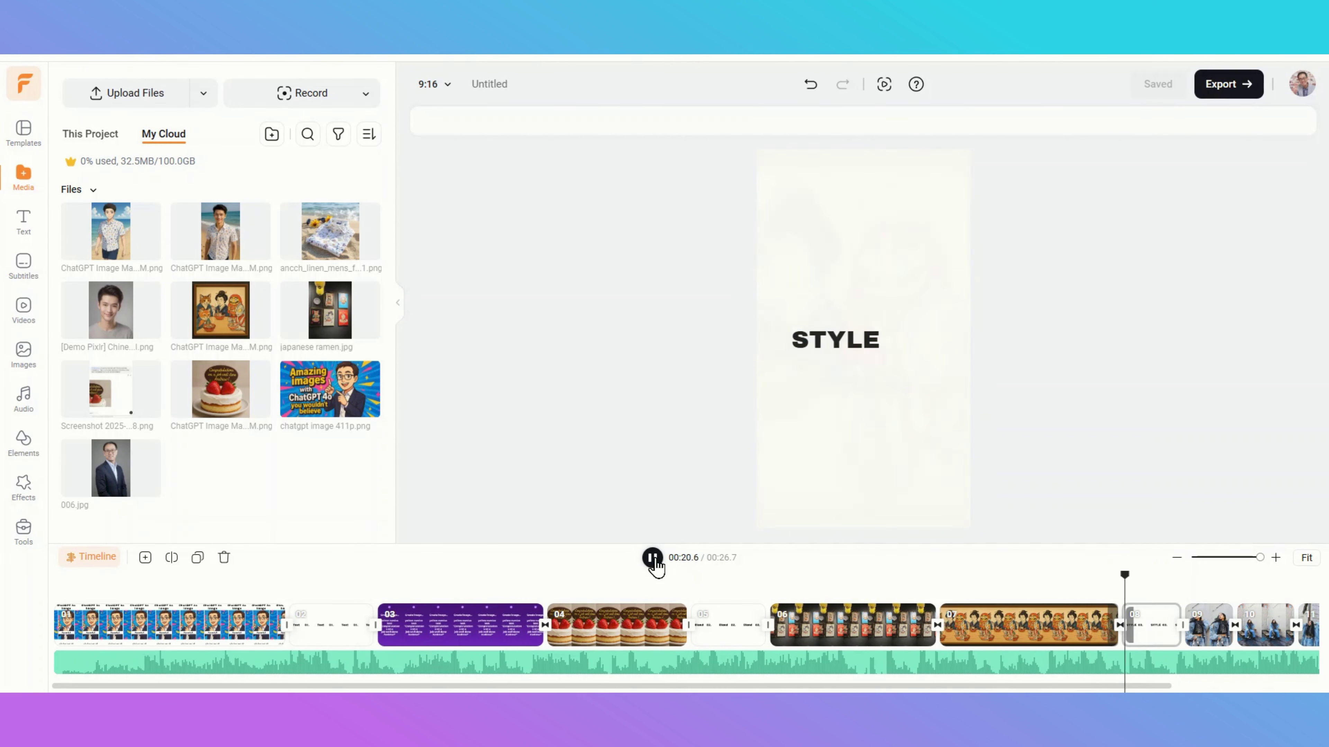
click(652, 558)
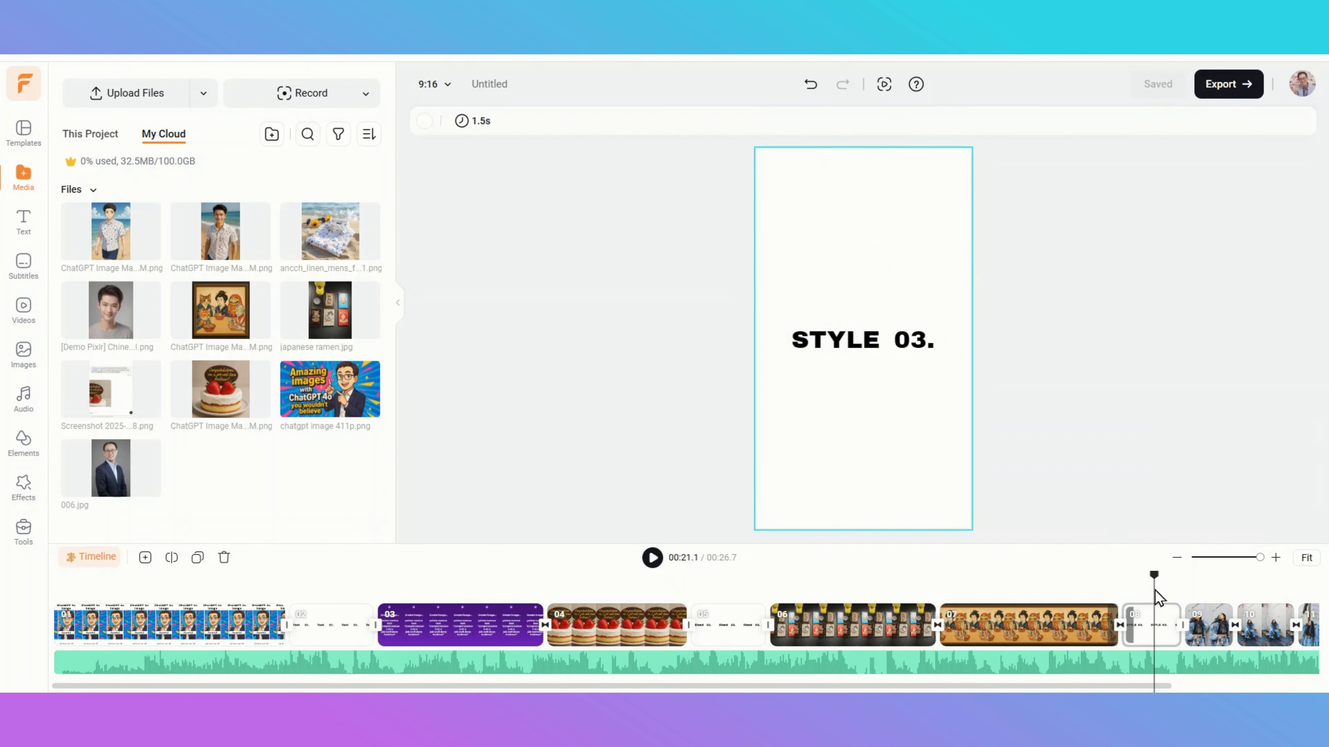
- Replace the ninth, tenth and eleventh scenes' photos with the man's portrait, the linen shirt image and the ChatGPT image of him wearing the shirt
drag(1041, 690, 1199, 686)
click(1028, 636)
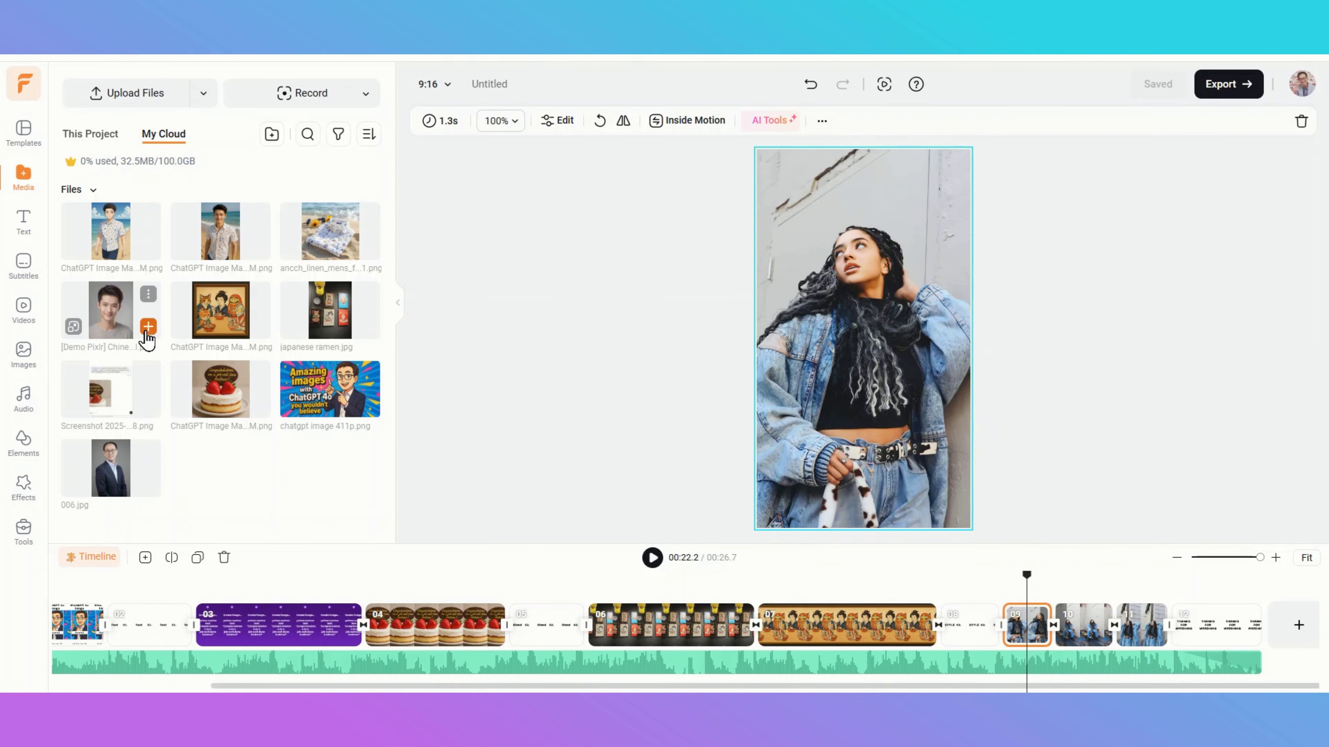
drag(110, 314, 780, 184)
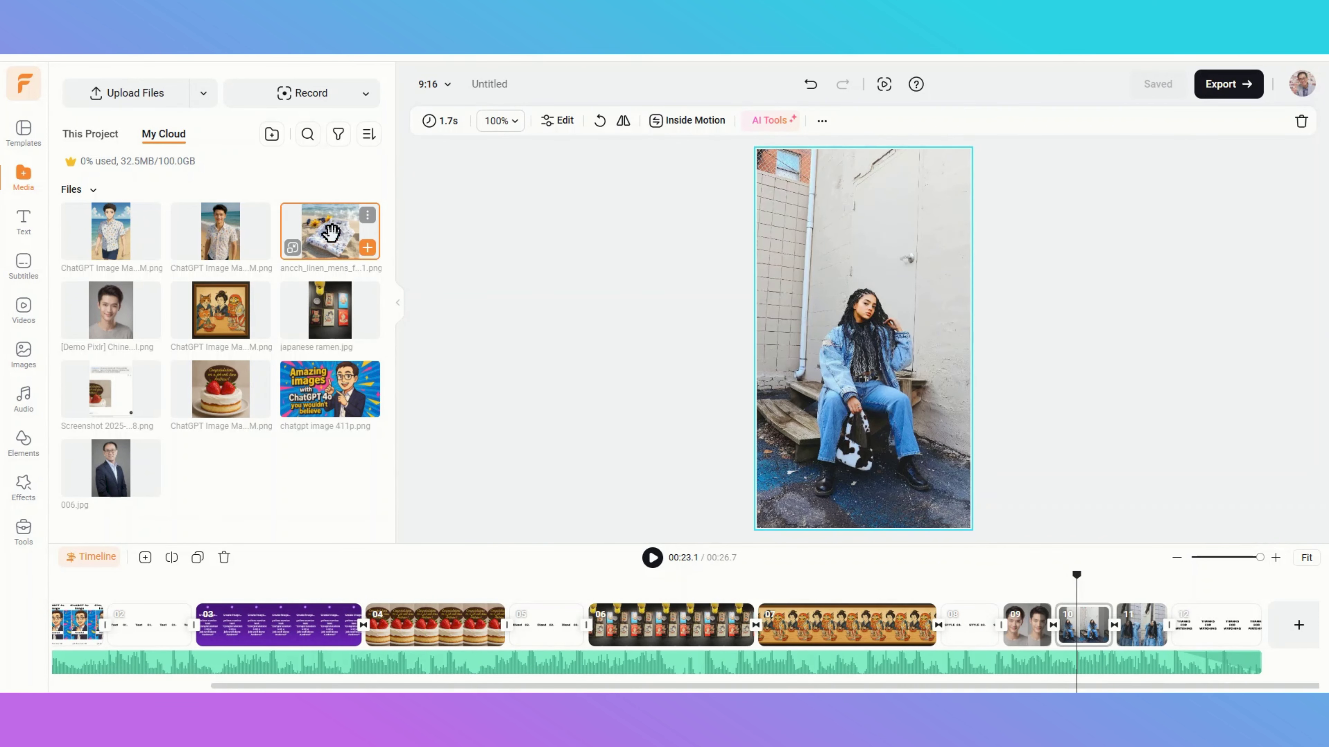
drag(324, 237, 787, 194)
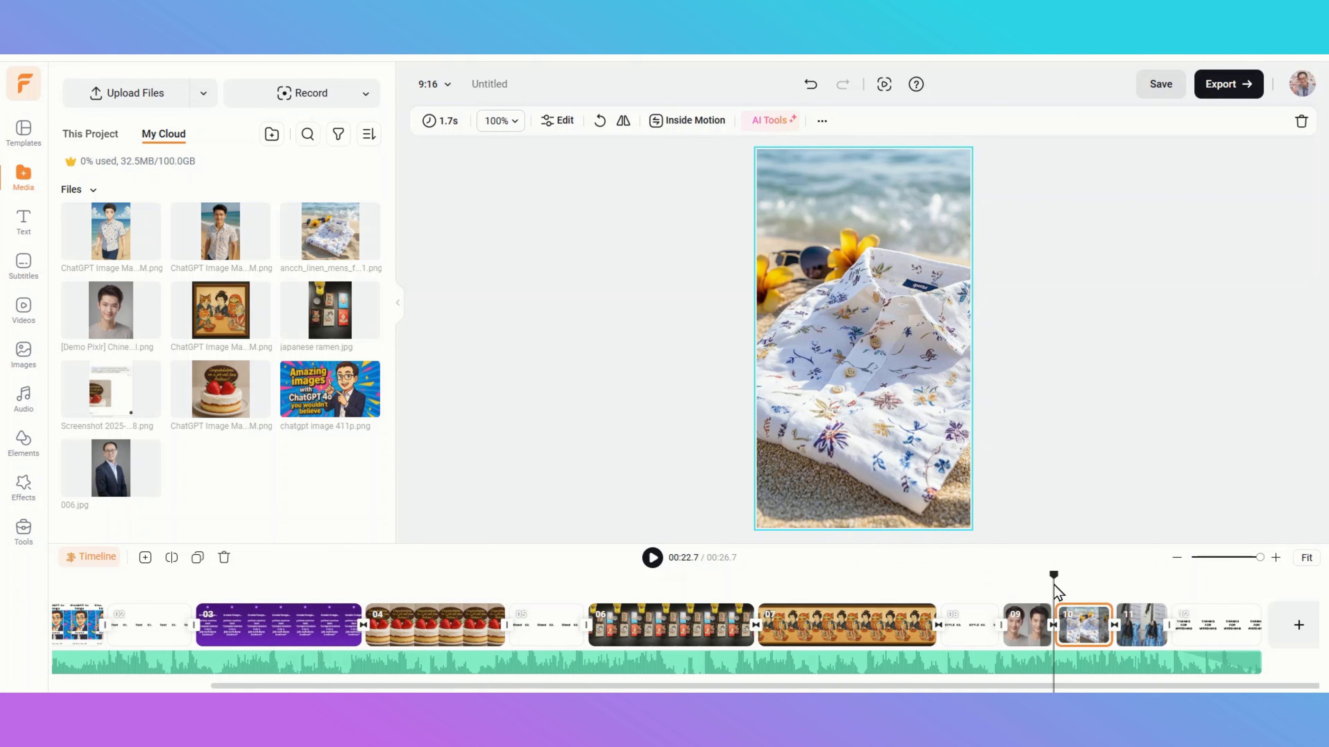
drag(1054, 585, 1135, 586)
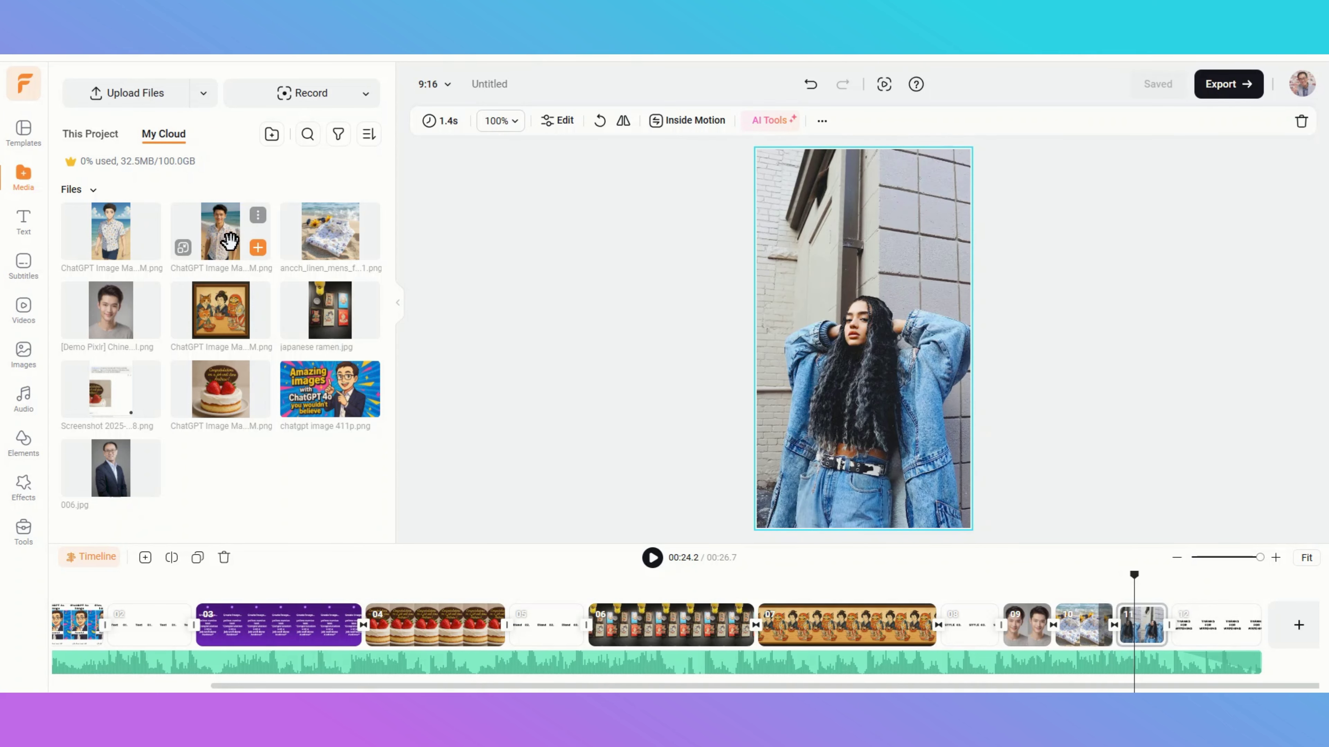
drag(222, 240, 786, 190)
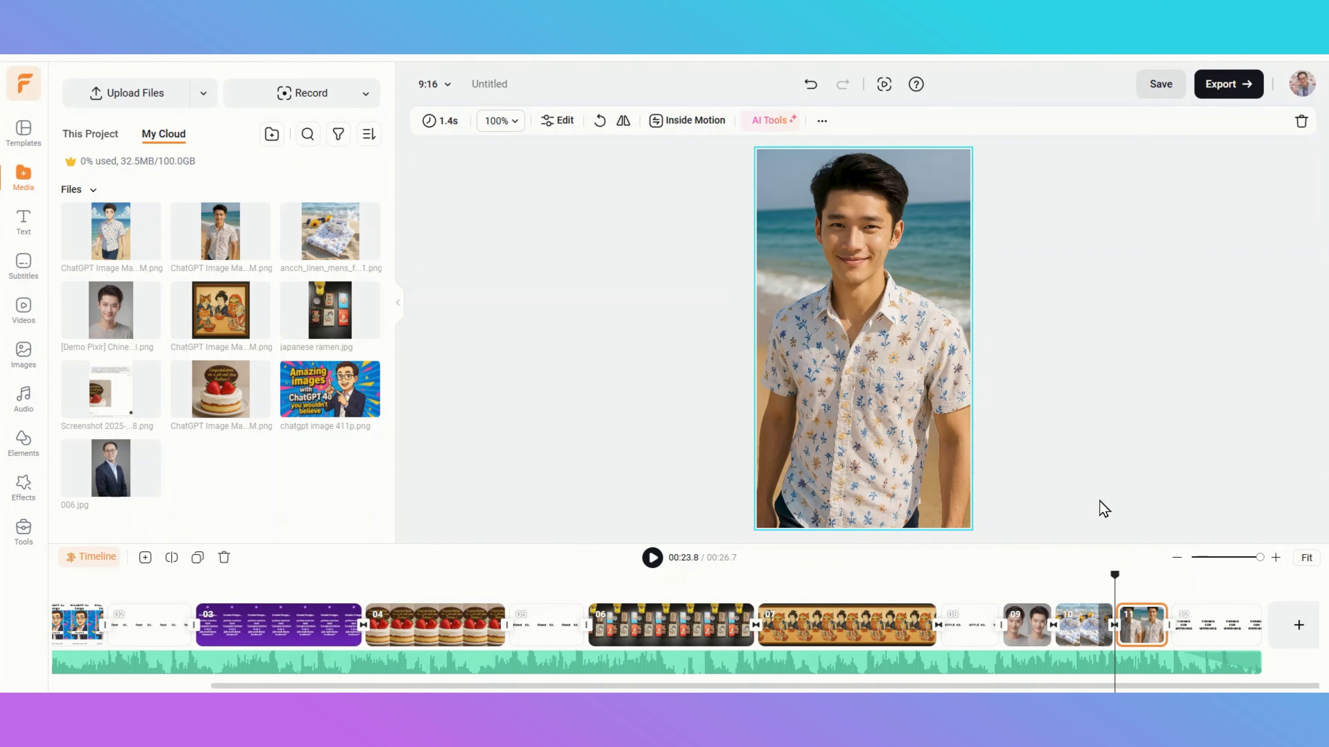
click(1146, 578)
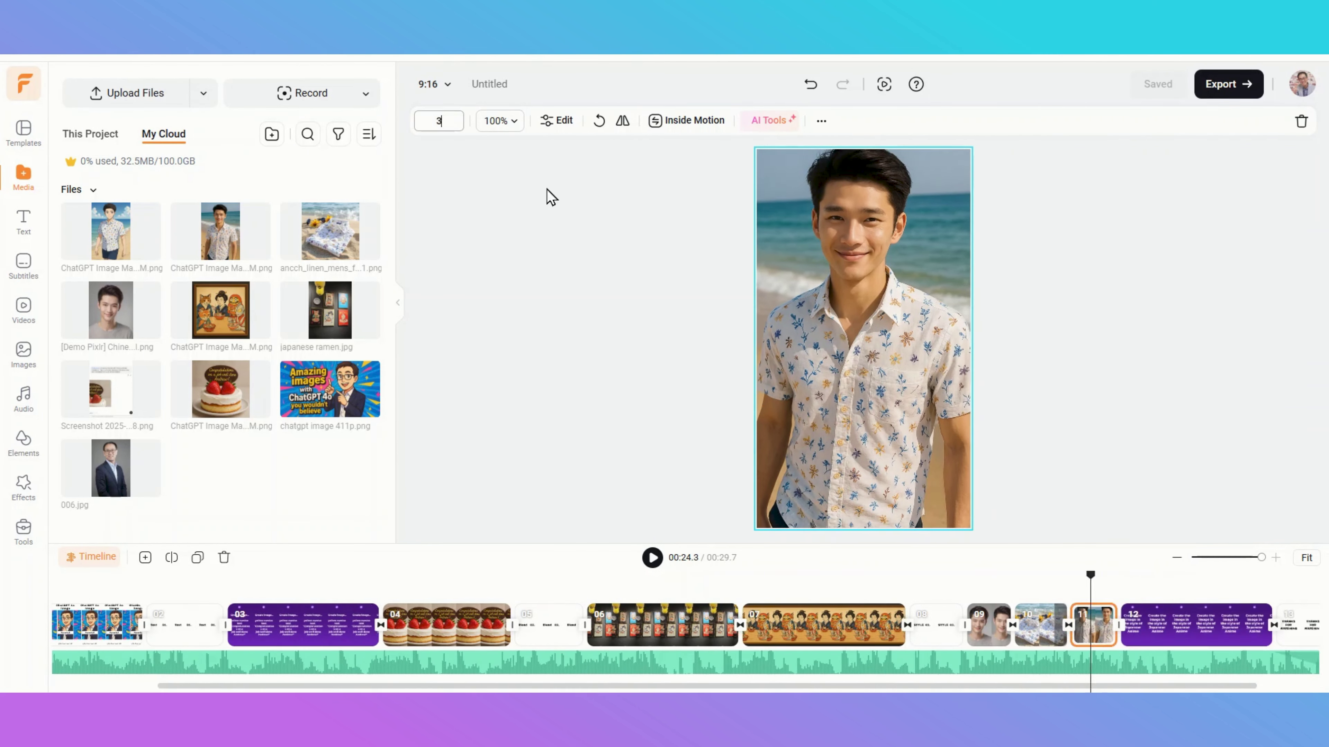
- Export the YouTube Shorts video in 4K at 30fps with High Quality
click(1236, 677)
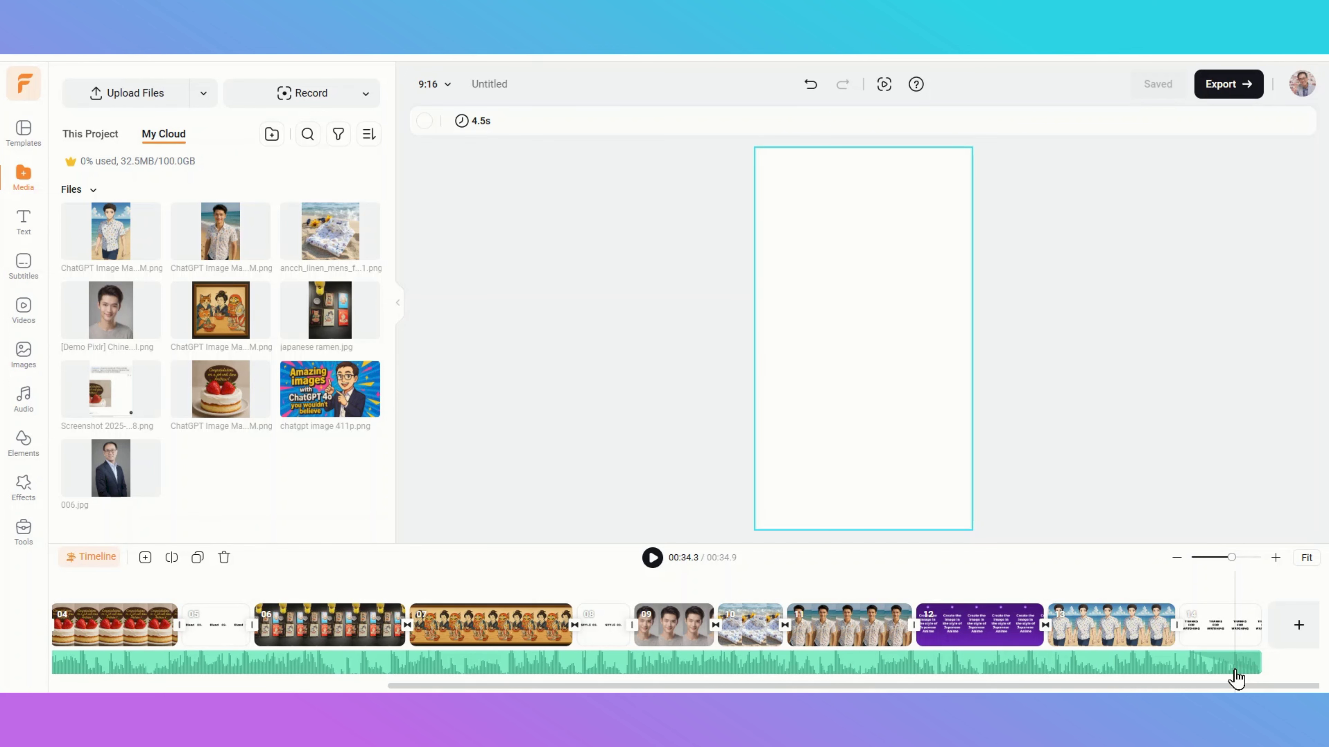
click(1103, 630)
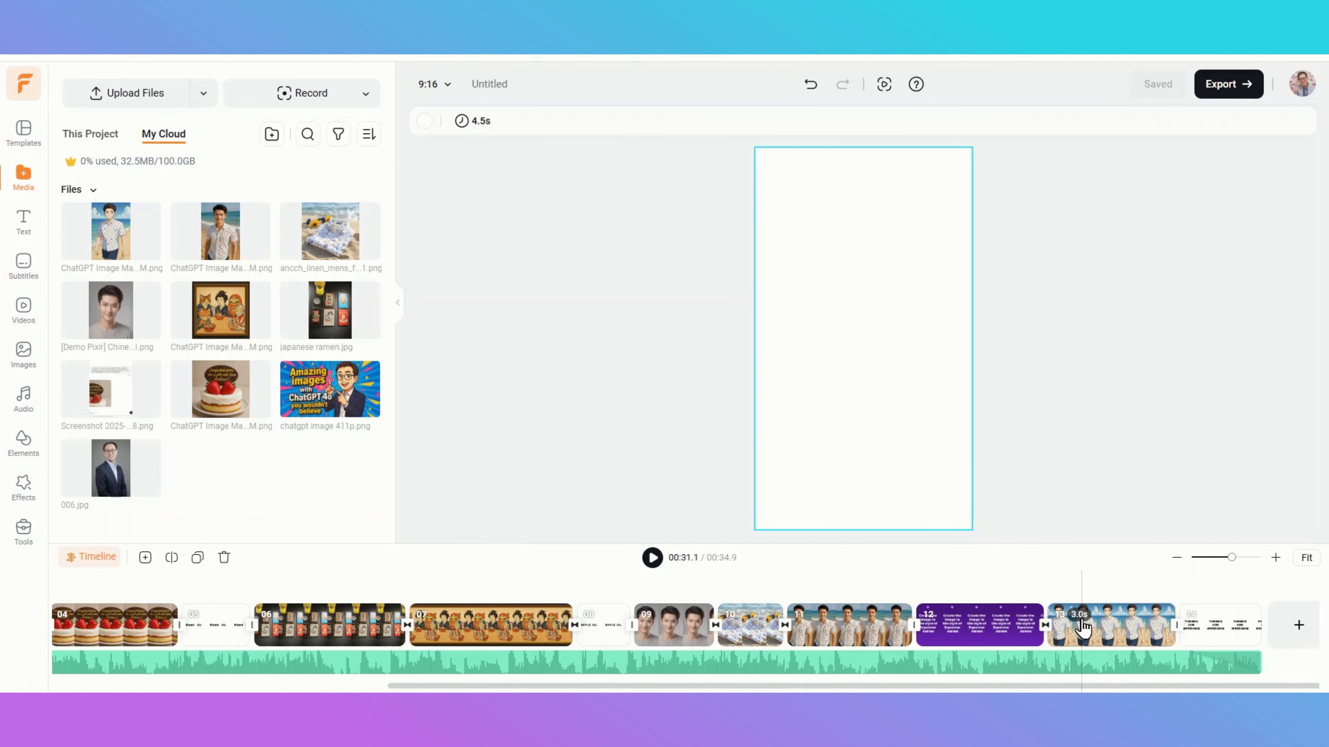
click(1229, 83)
click(1191, 375)
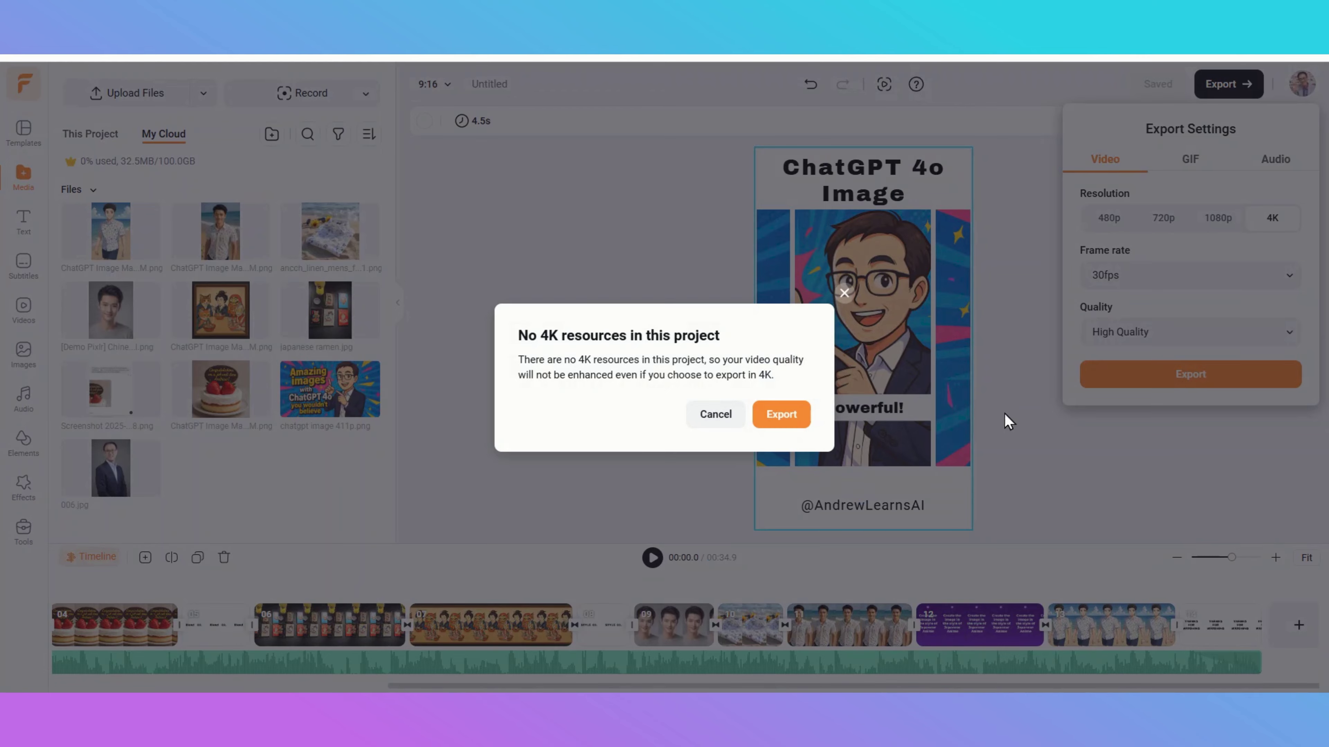
click(782, 415)
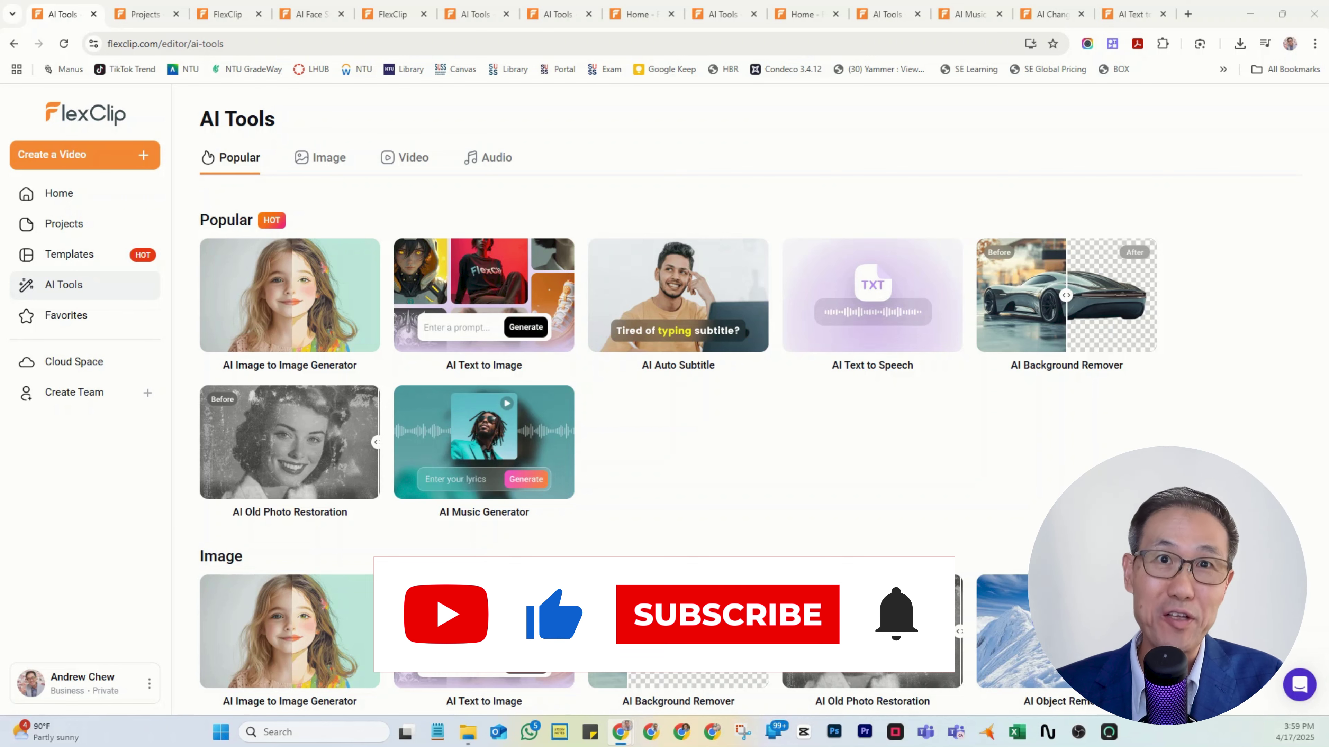
- Look through the Image, Video and Audio AI tools and open the AI Video Background Remover
scroll(351, 465, down, 4)
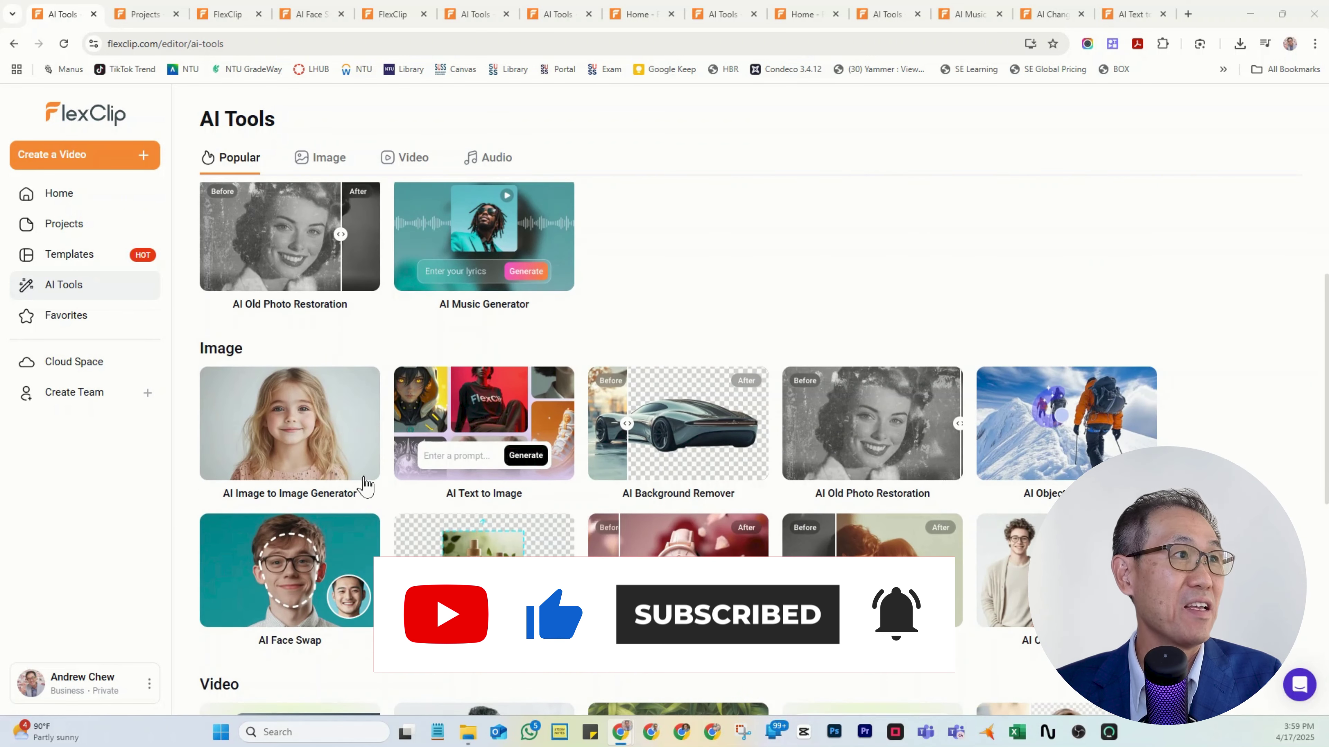
scroll(612, 506, down, 1)
scroll(612, 506, down, 5)
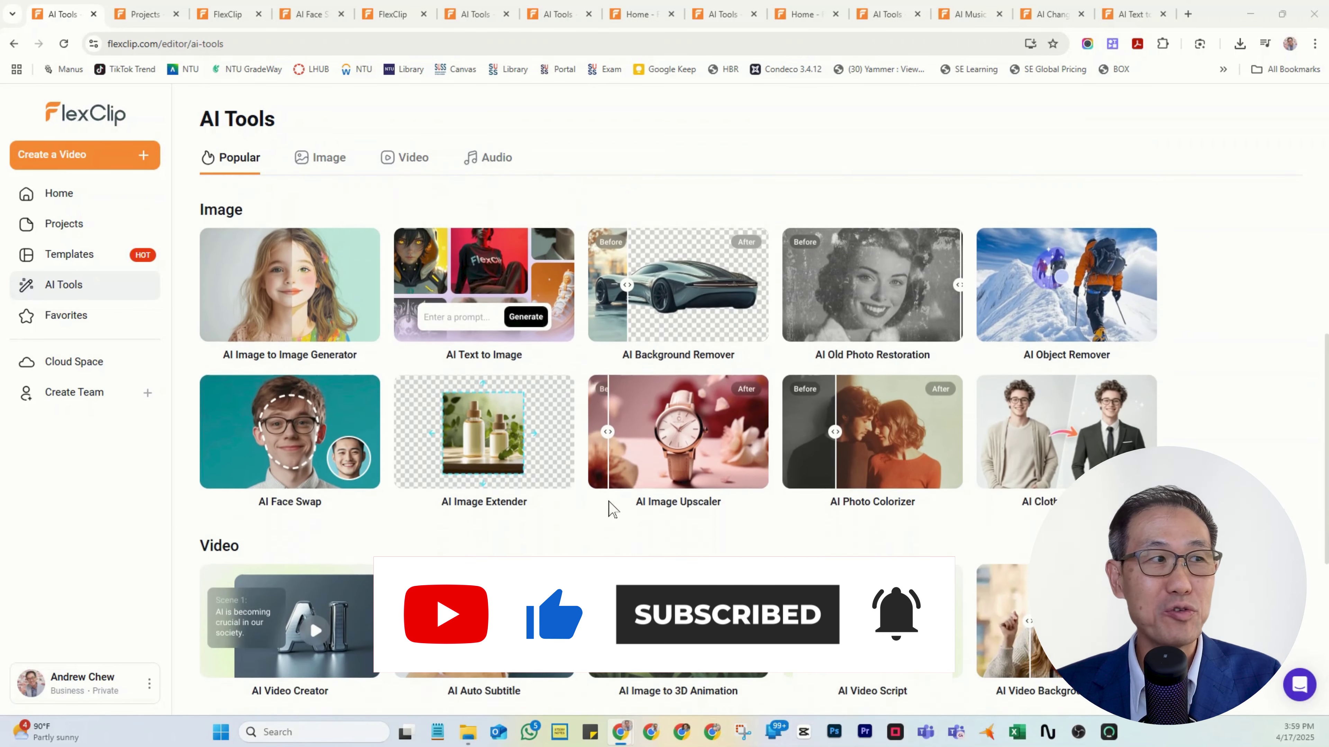
scroll(614, 515, down, 3)
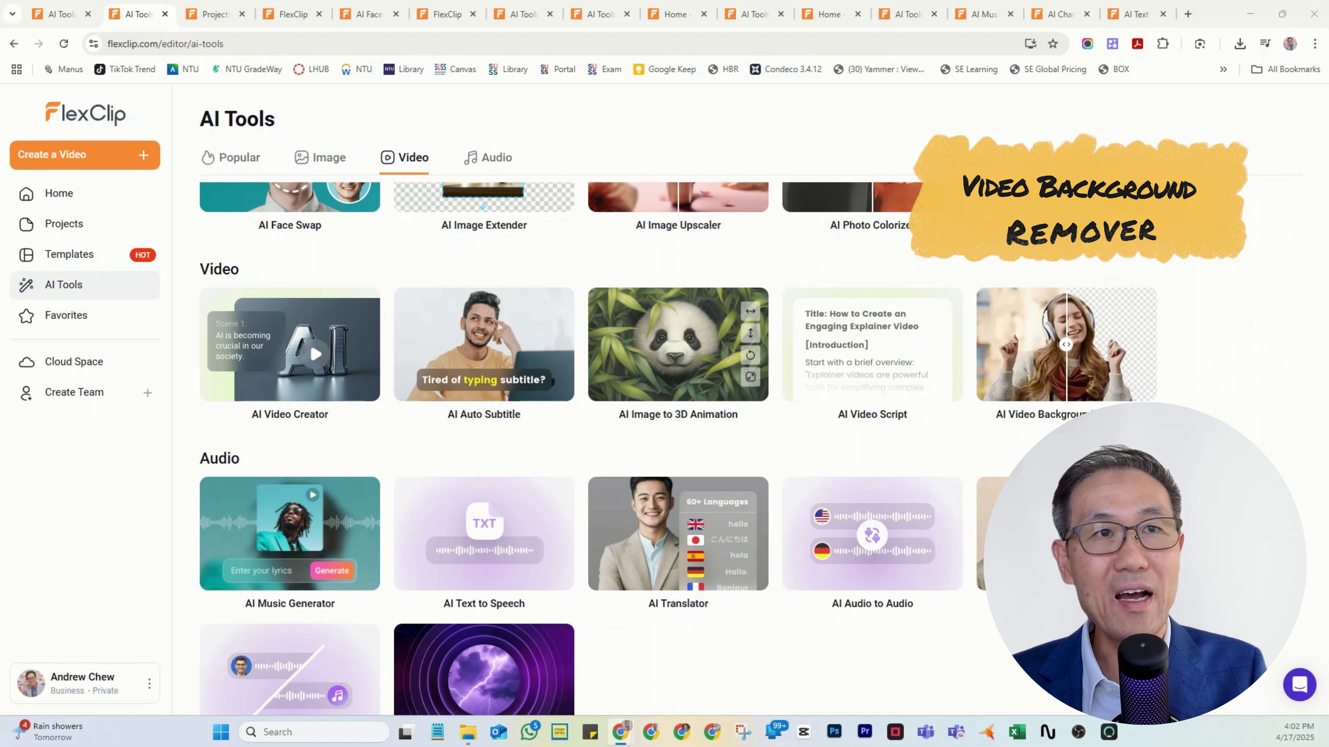
click(1101, 369)
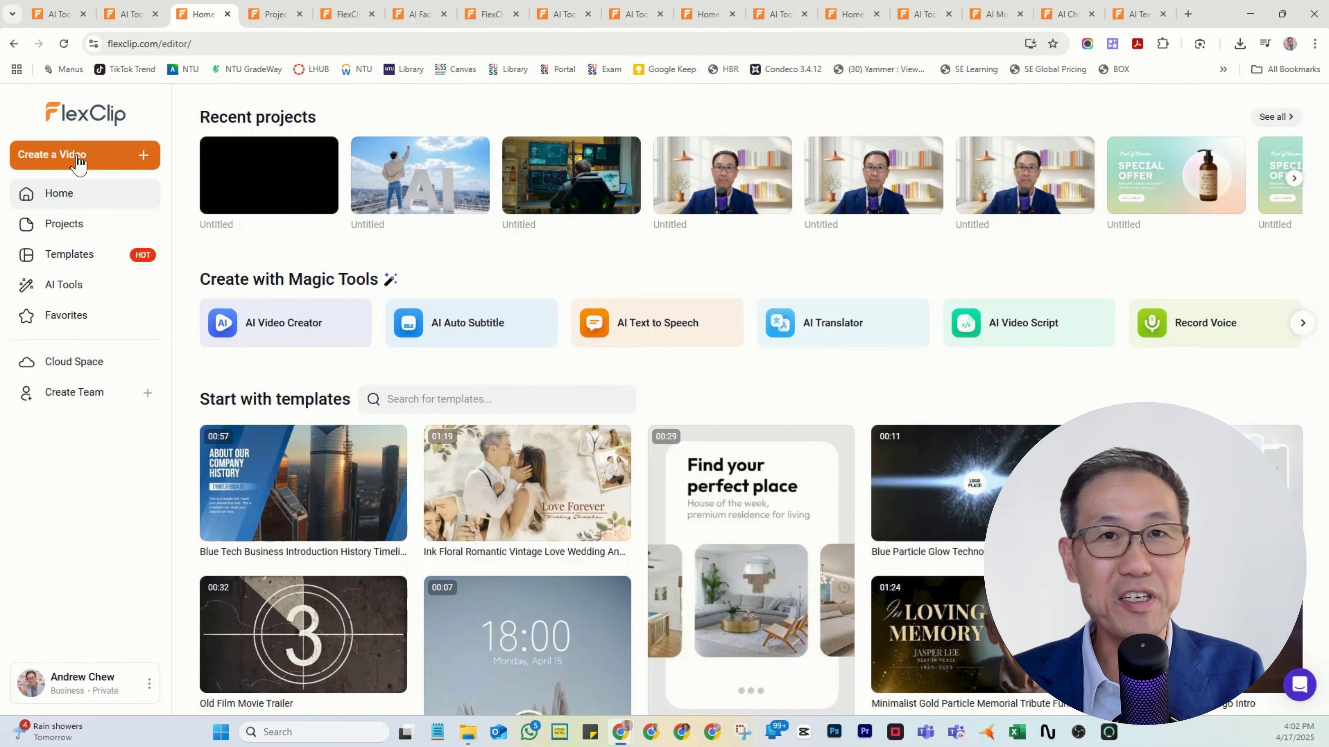
- Create a new 16:9 video and fill its first scene with the "technology" stock image of code on a laptop screen
click(79, 163)
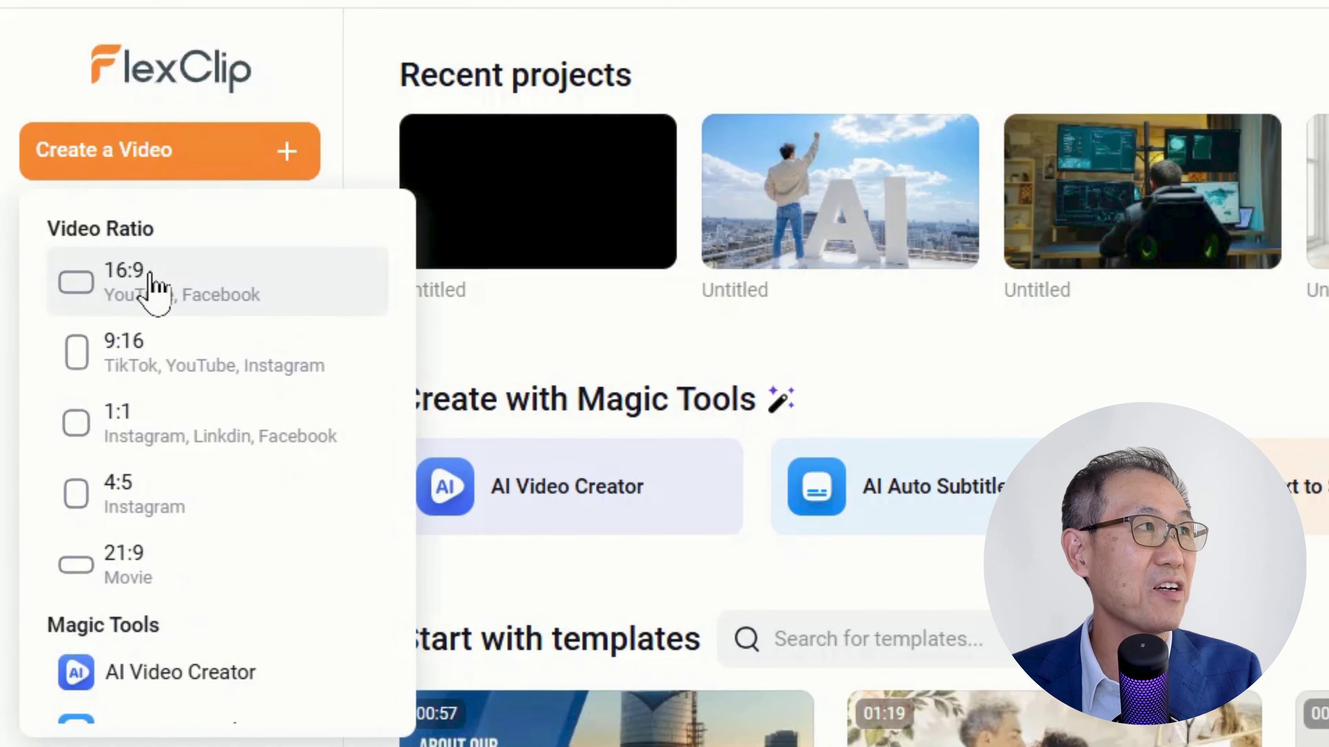
click(157, 290)
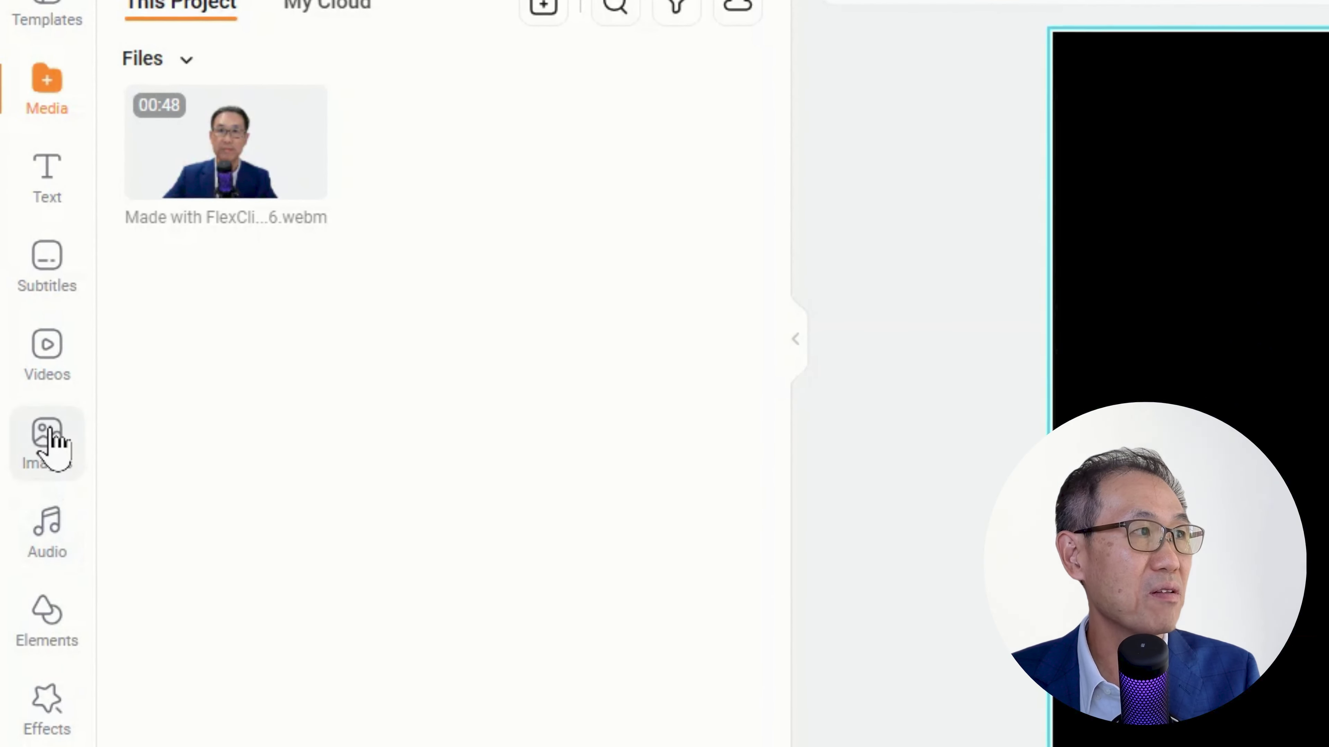
click(54, 445)
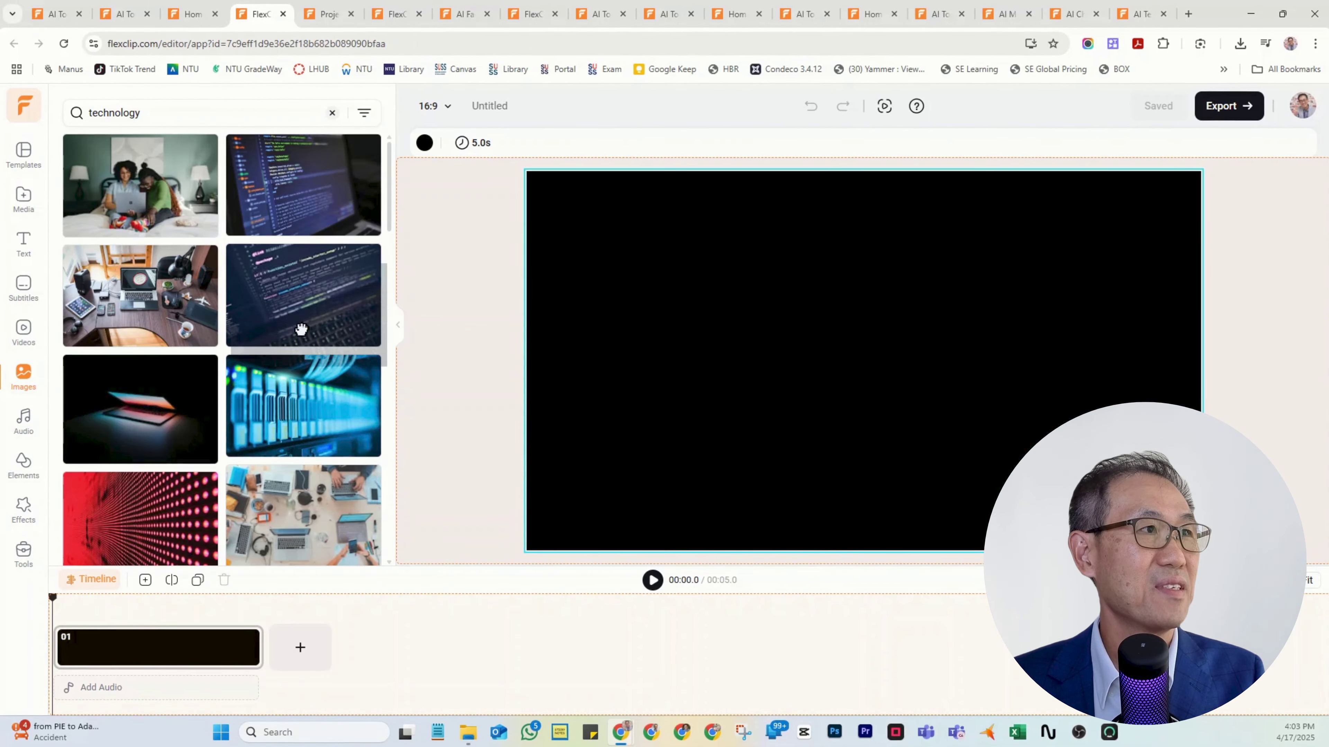
drag(301, 328, 155, 665)
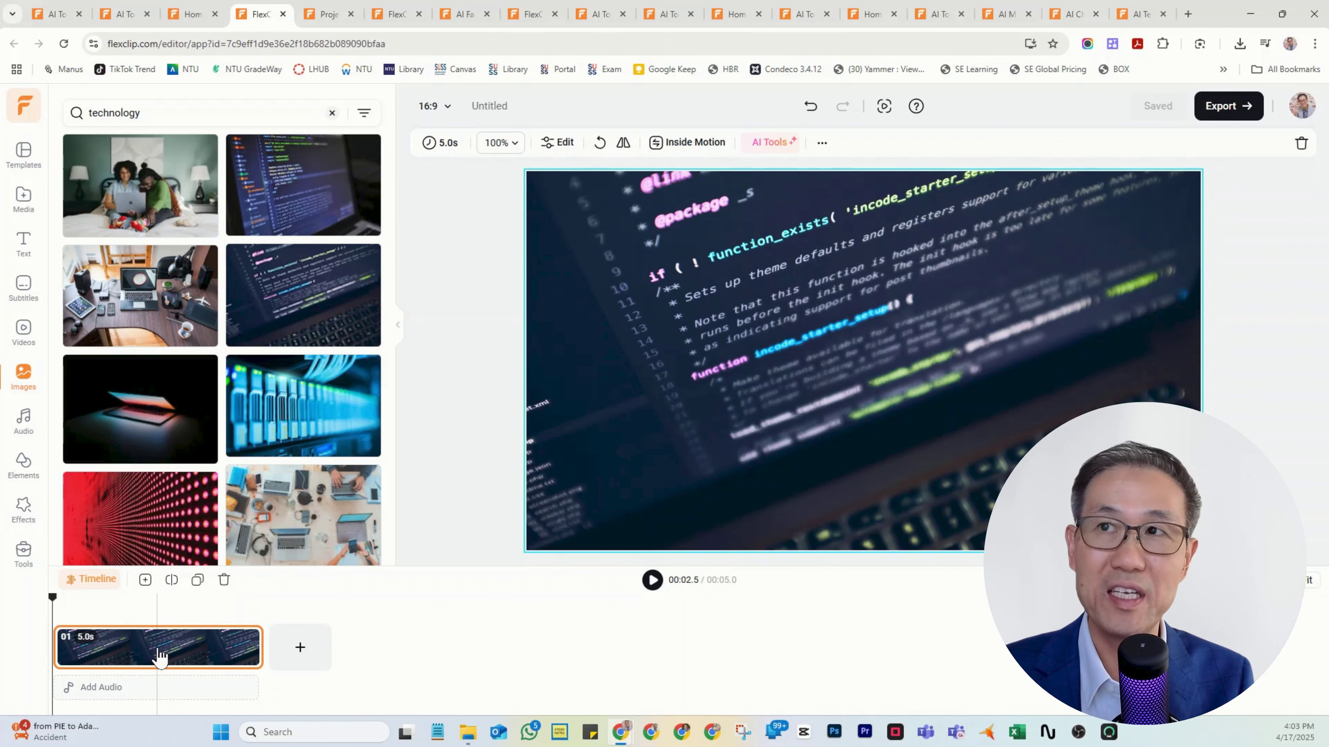
- Add the background-removed presenter clip from the project media as an overlay on the code background
click(23, 199)
drag(221, 226, 809, 393)
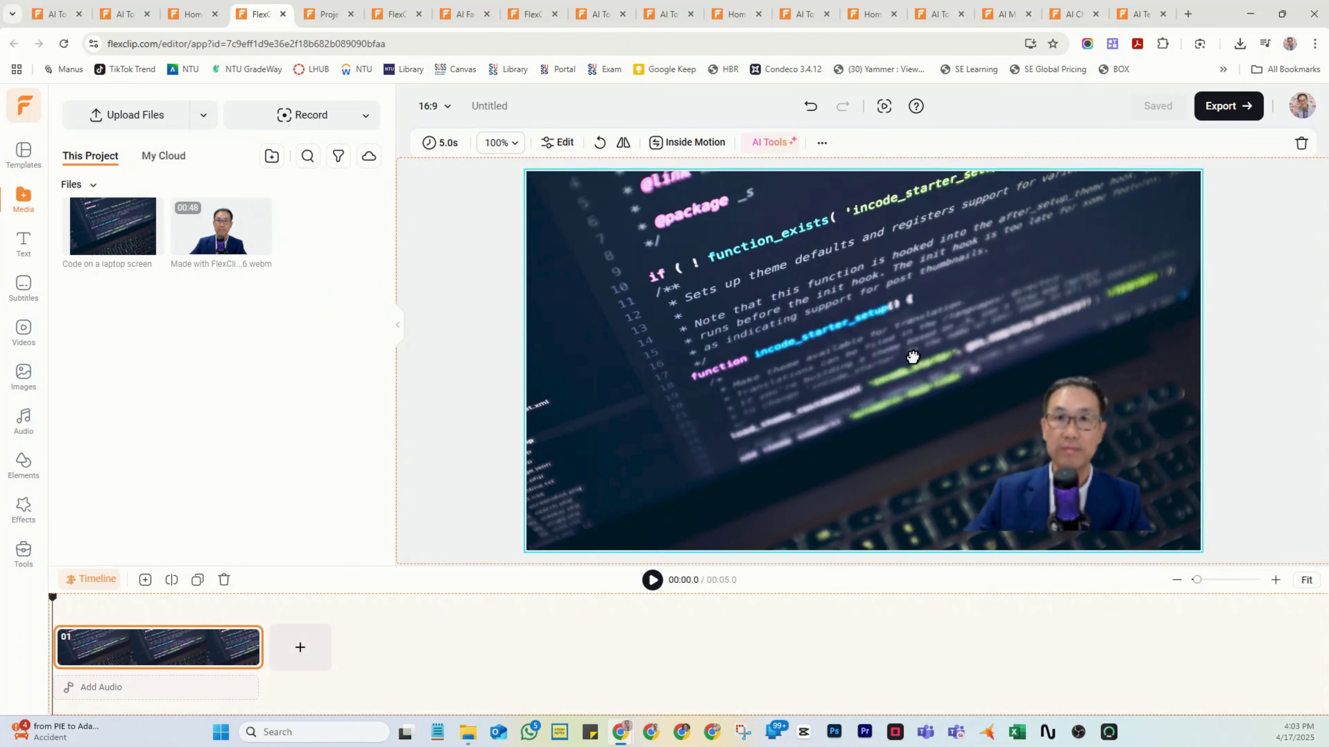
mouse_move(913, 357)
mouse_down()
mouse_move(904, 348)
mouse_move(921, 361)
mouse_up()
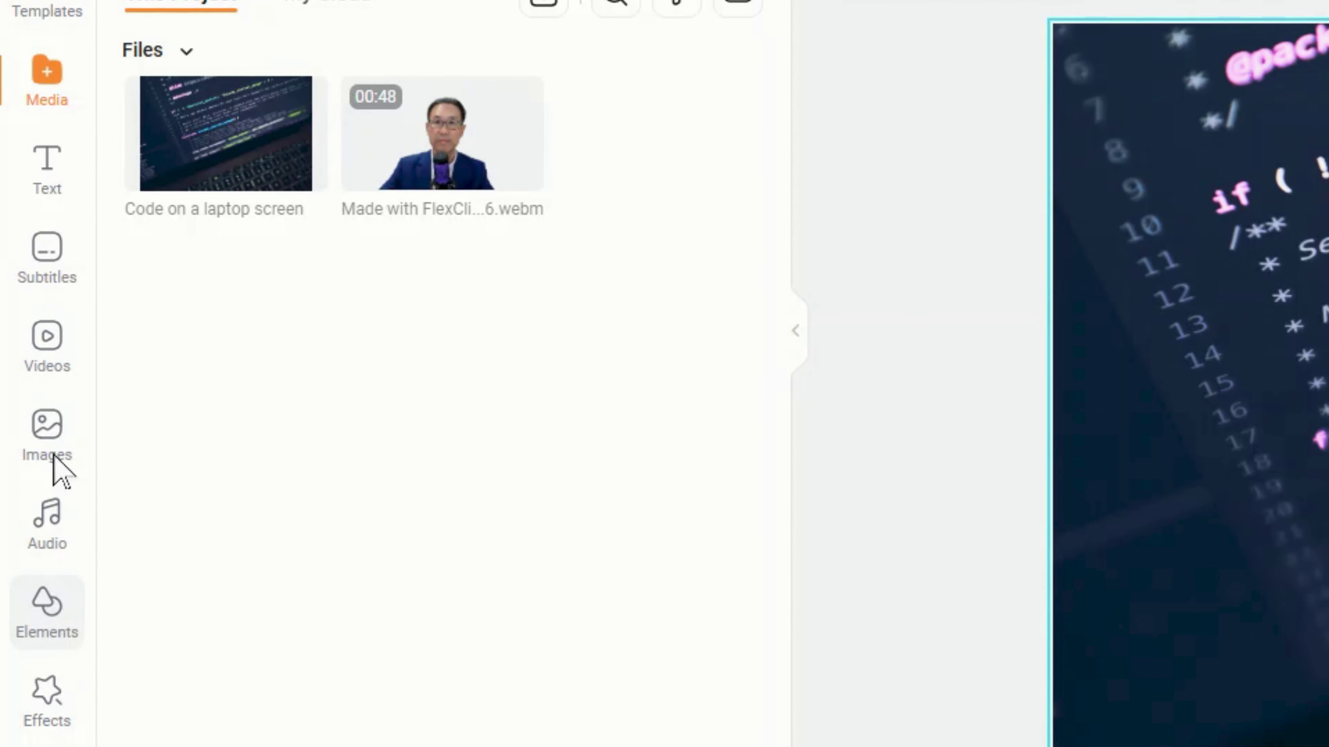
- Generate AI auto subtitles in English (United States) for All (Scene + Audio) using the Black Bar style
click(59, 275)
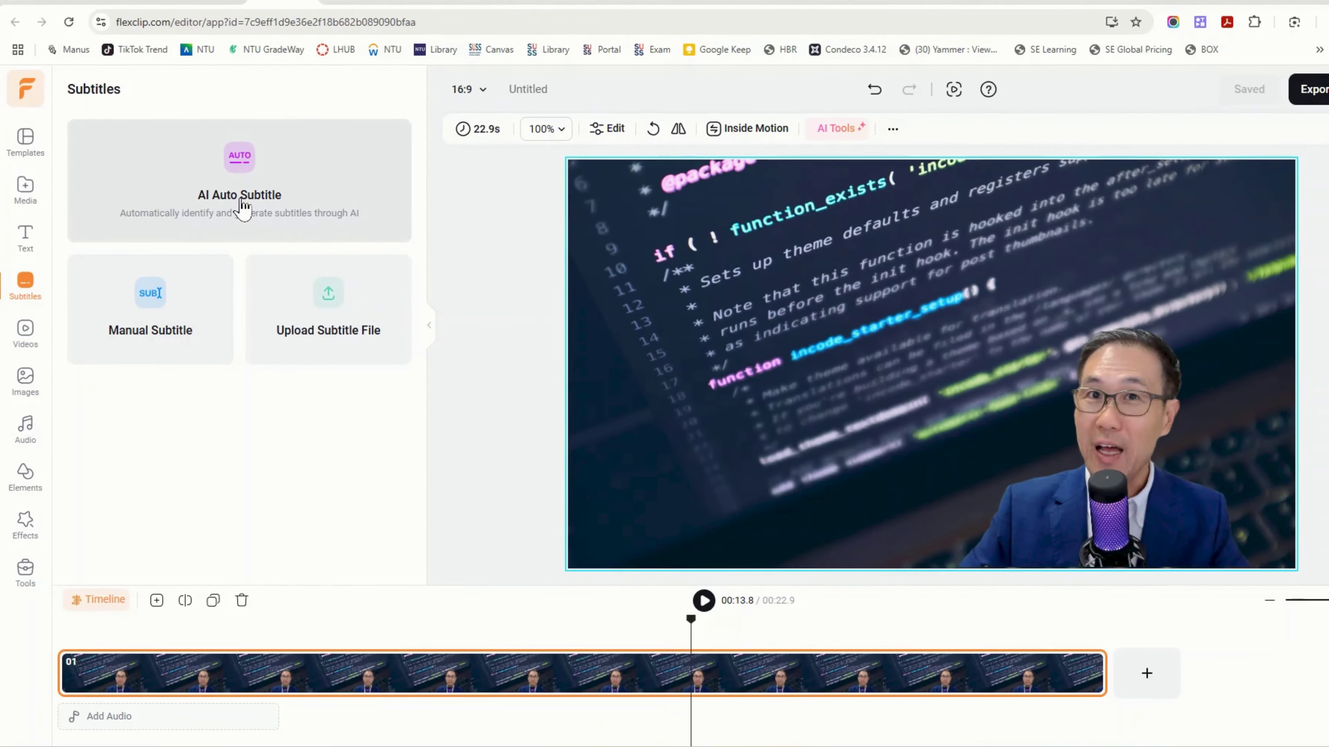
click(443, 92)
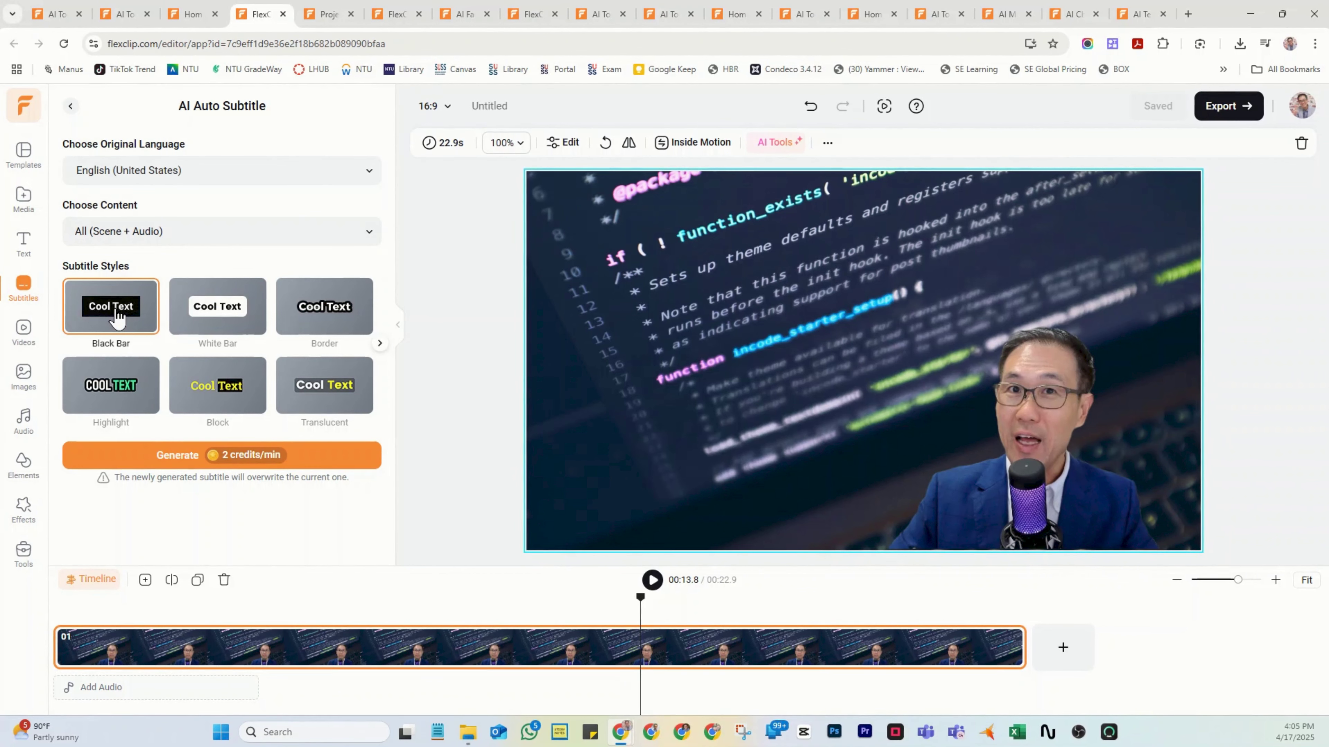
click(218, 462)
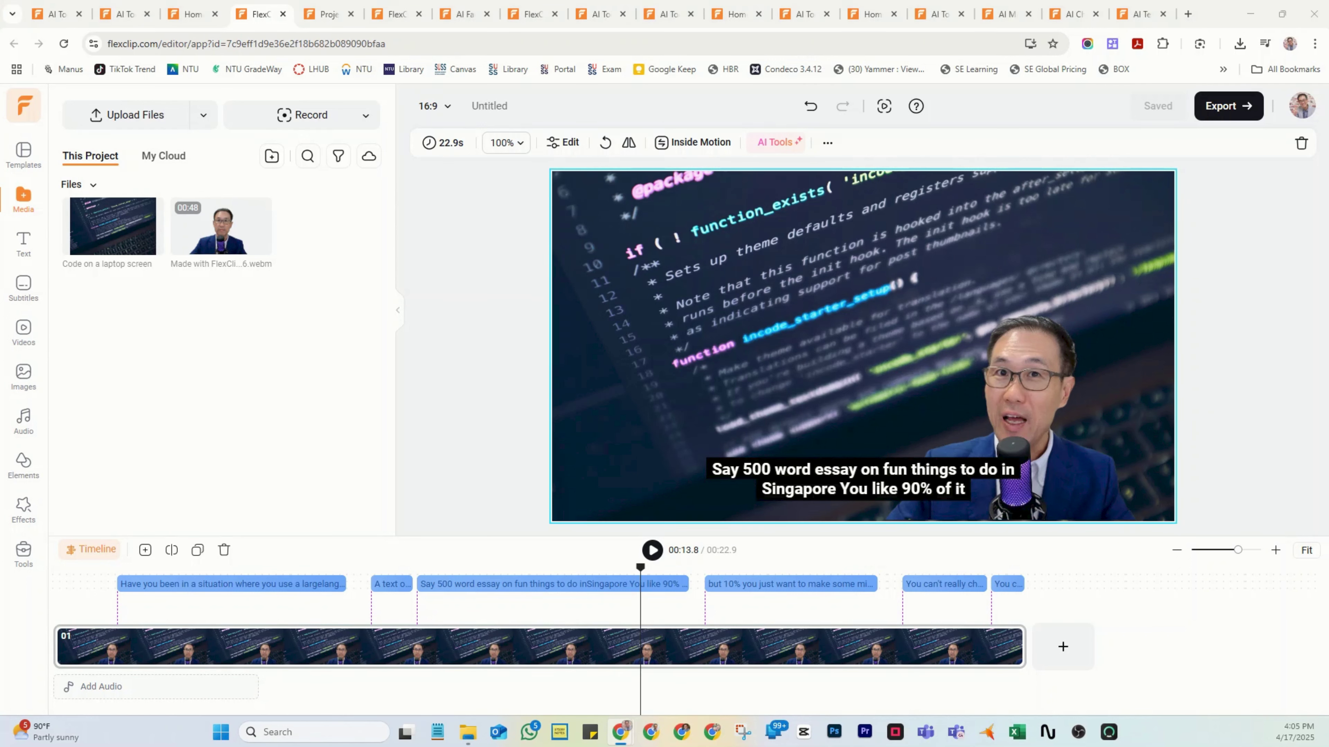
- Overlay the 2025-03-18 screen recording on the scene's upper-left area and enlarge it to fill the space beside the presenter
drag(0, 406, 296, 407)
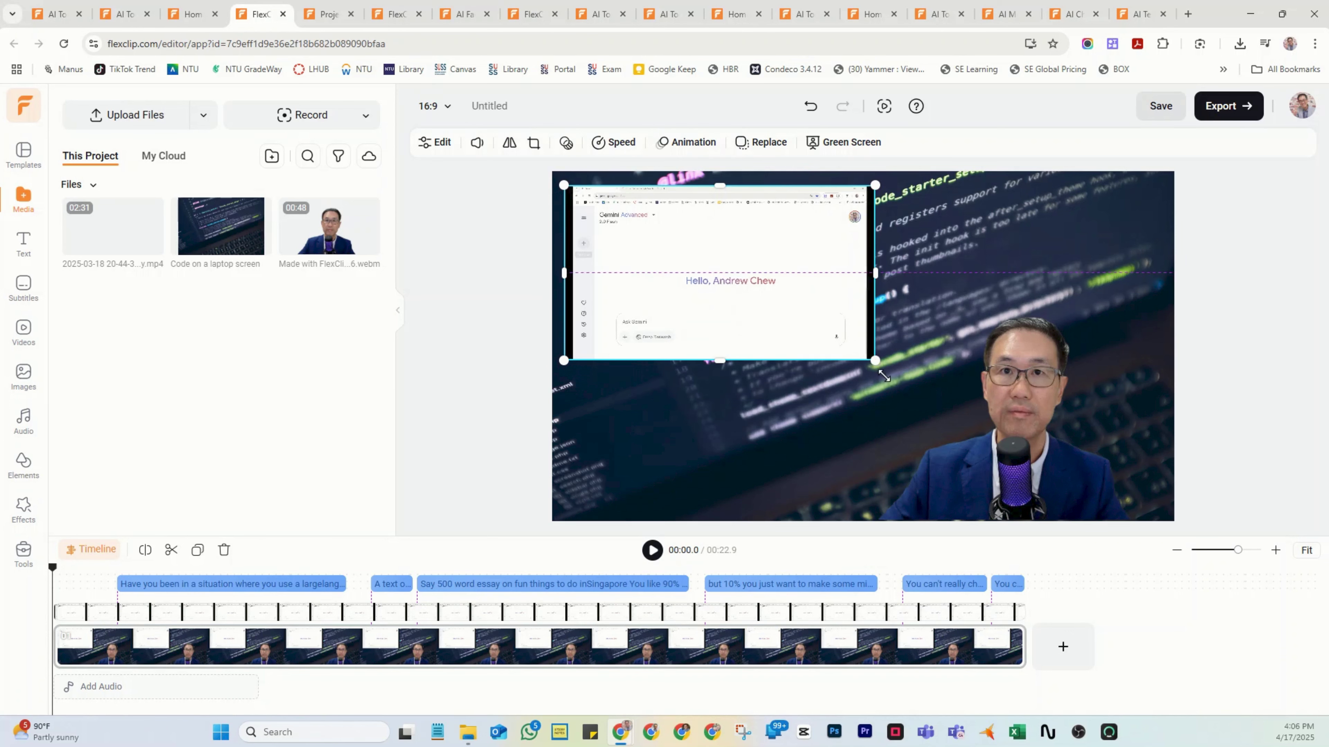
drag(935, 415, 957, 427)
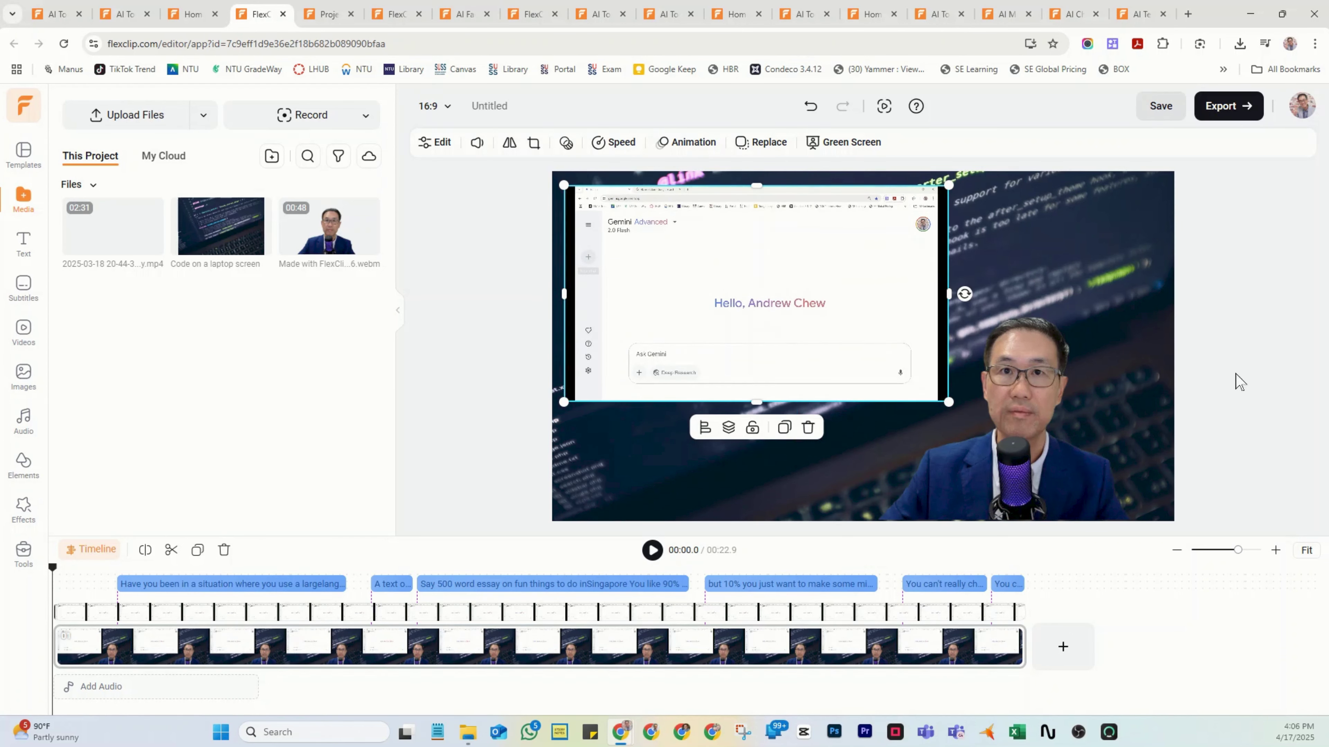
click(1239, 382)
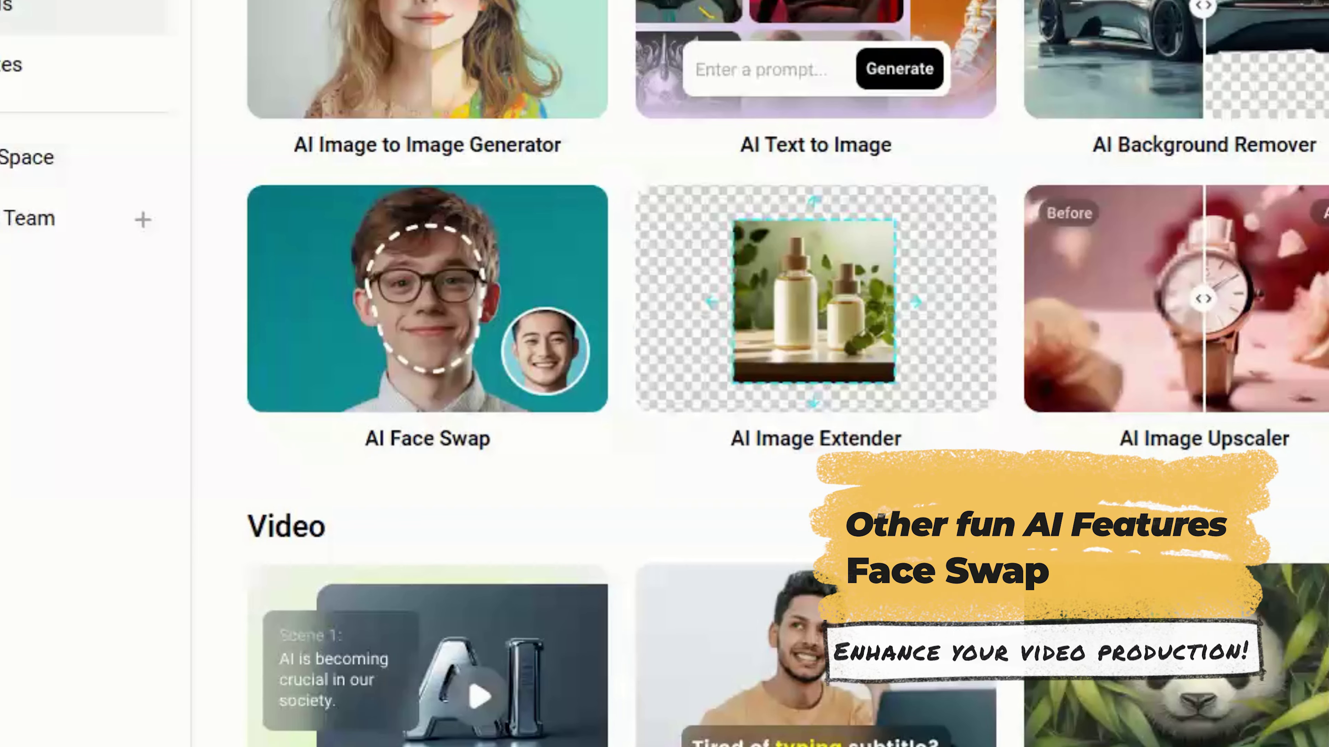
- Generate an AI Face Swap that puts the dark-haired man's portrait face onto the blue-suited superhero image
click(492, 261)
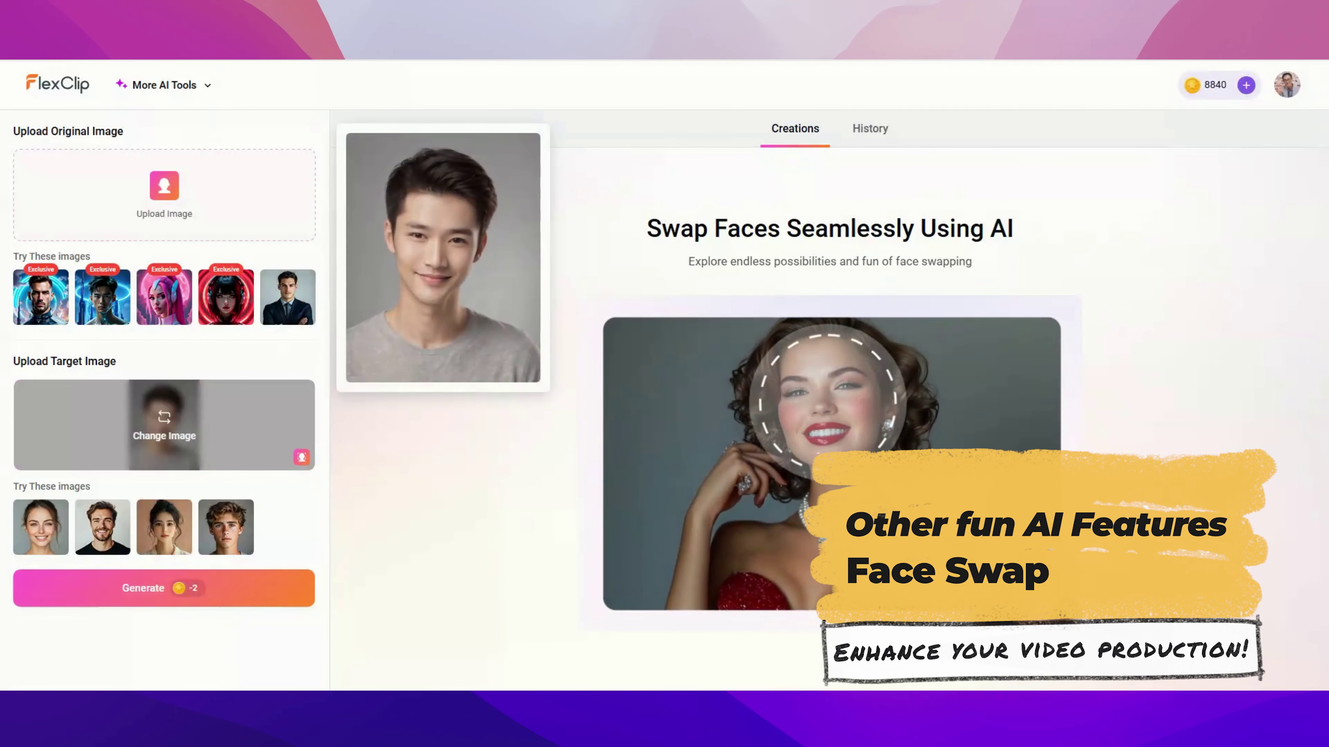
click(156, 594)
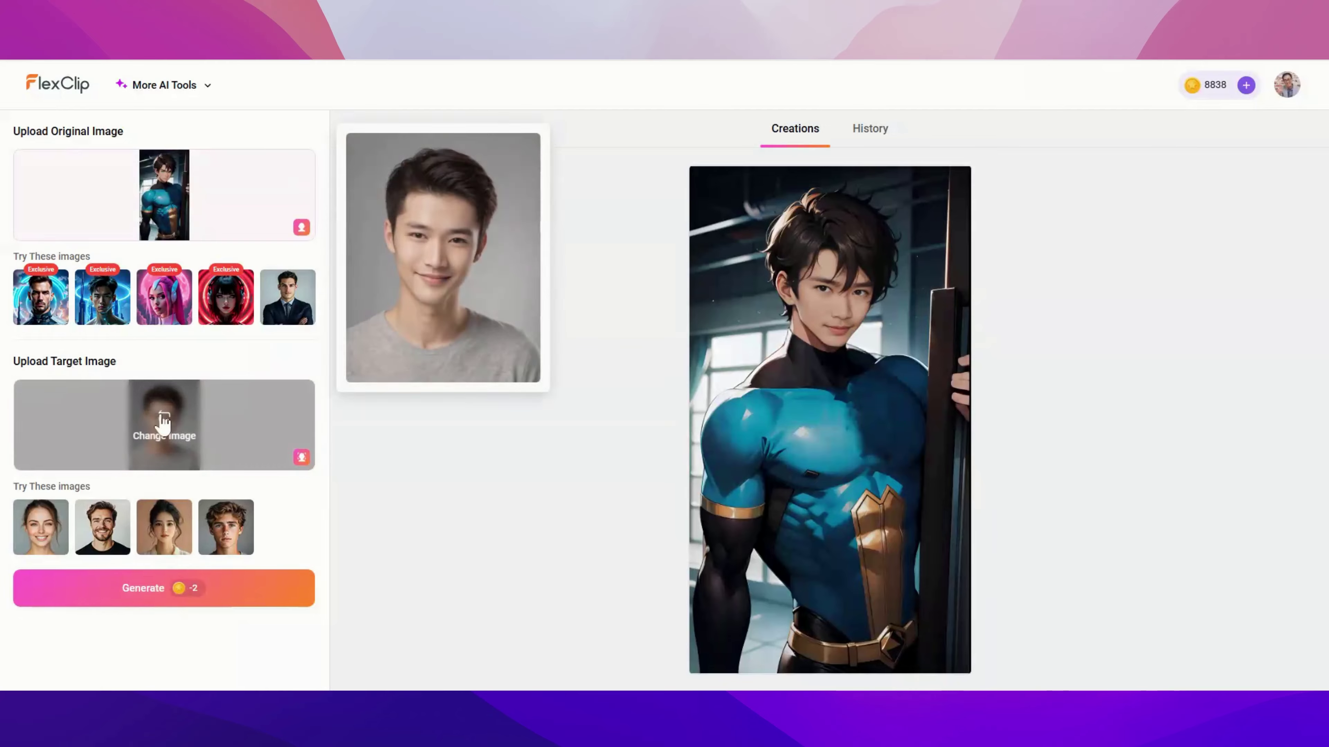
mouse_move(163, 209)
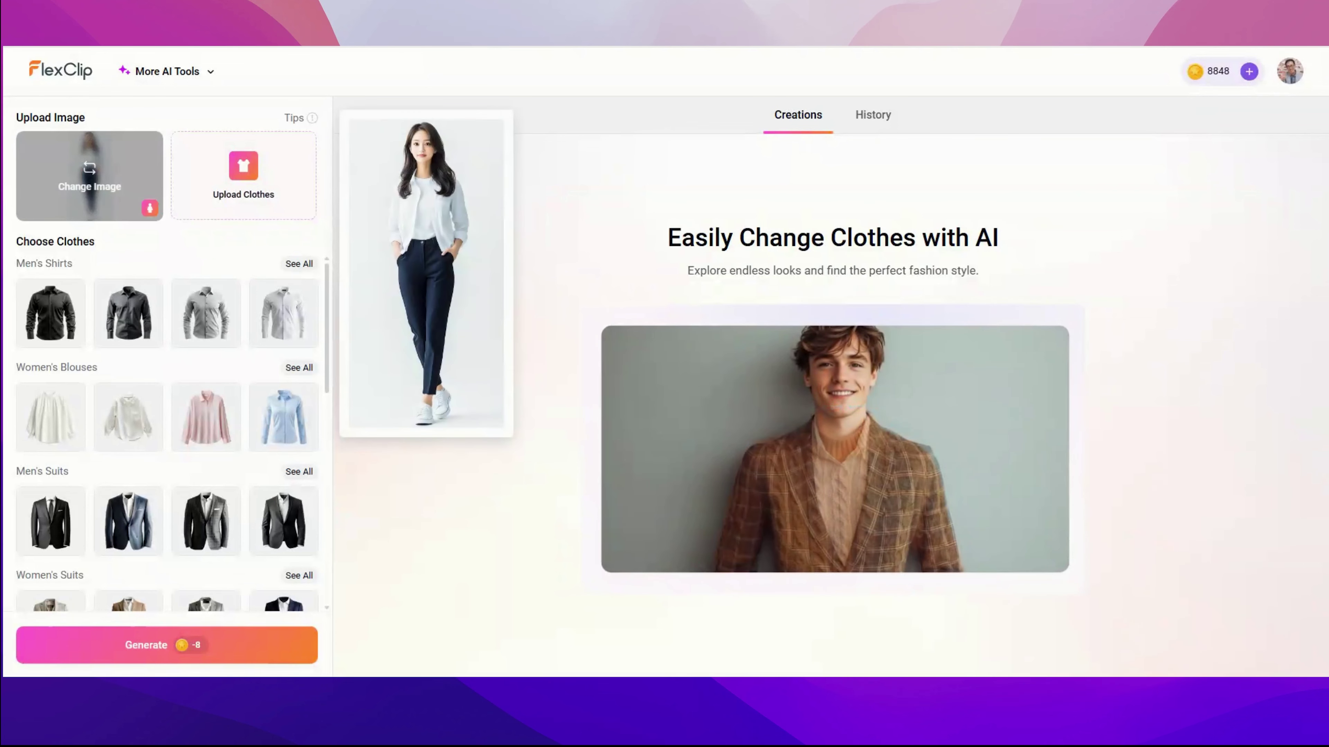
- Generate an AI clothes change that dresses the woman in the full-length photo in the pink hoodie from Women | Others
scroll(198, 396, down, 8)
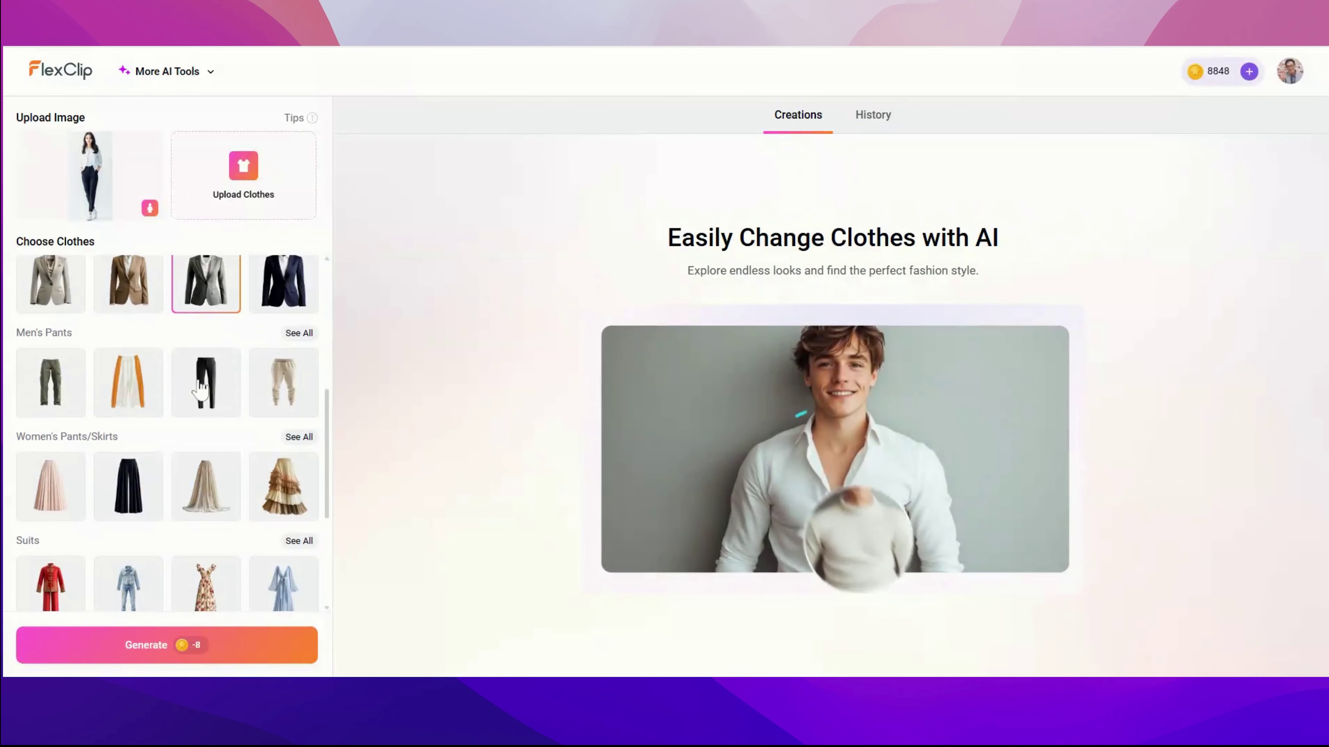
click(197, 396)
scroll(197, 396, down, 2)
click(128, 581)
scroll(128, 581, down, 1)
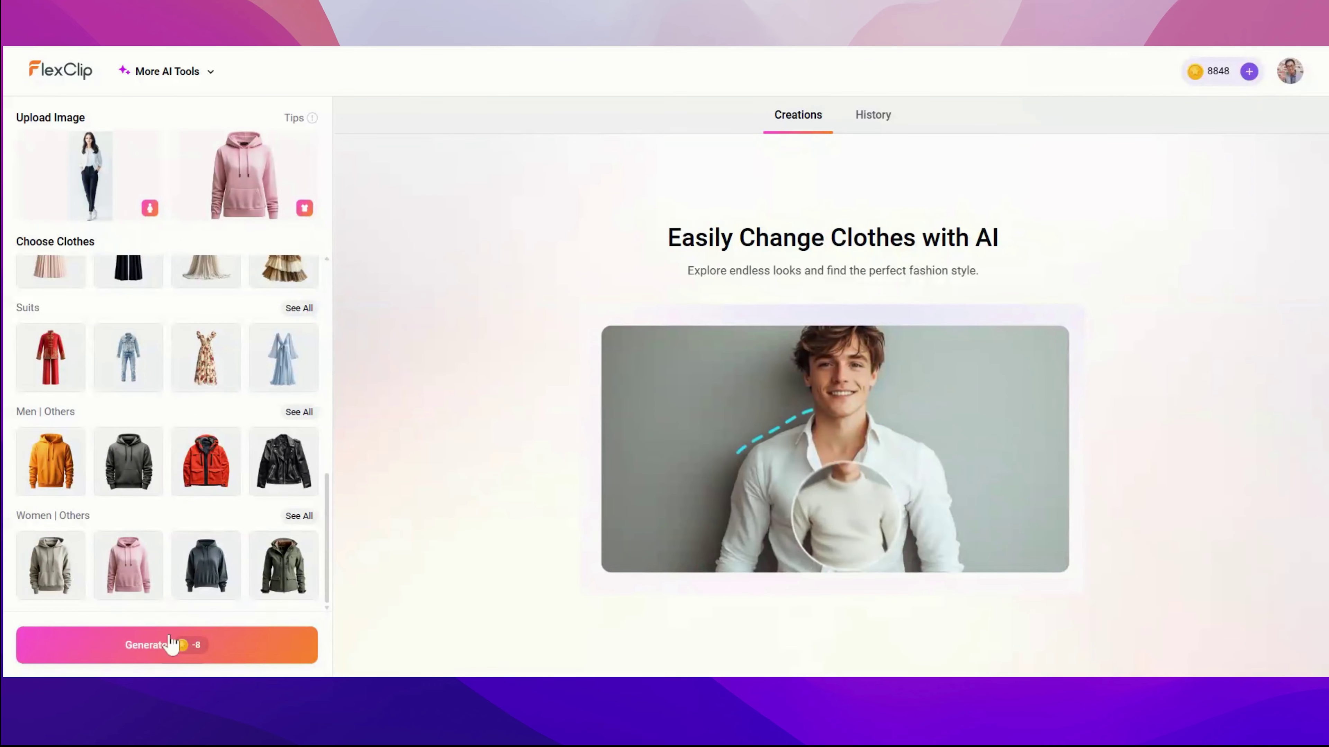
click(170, 645)
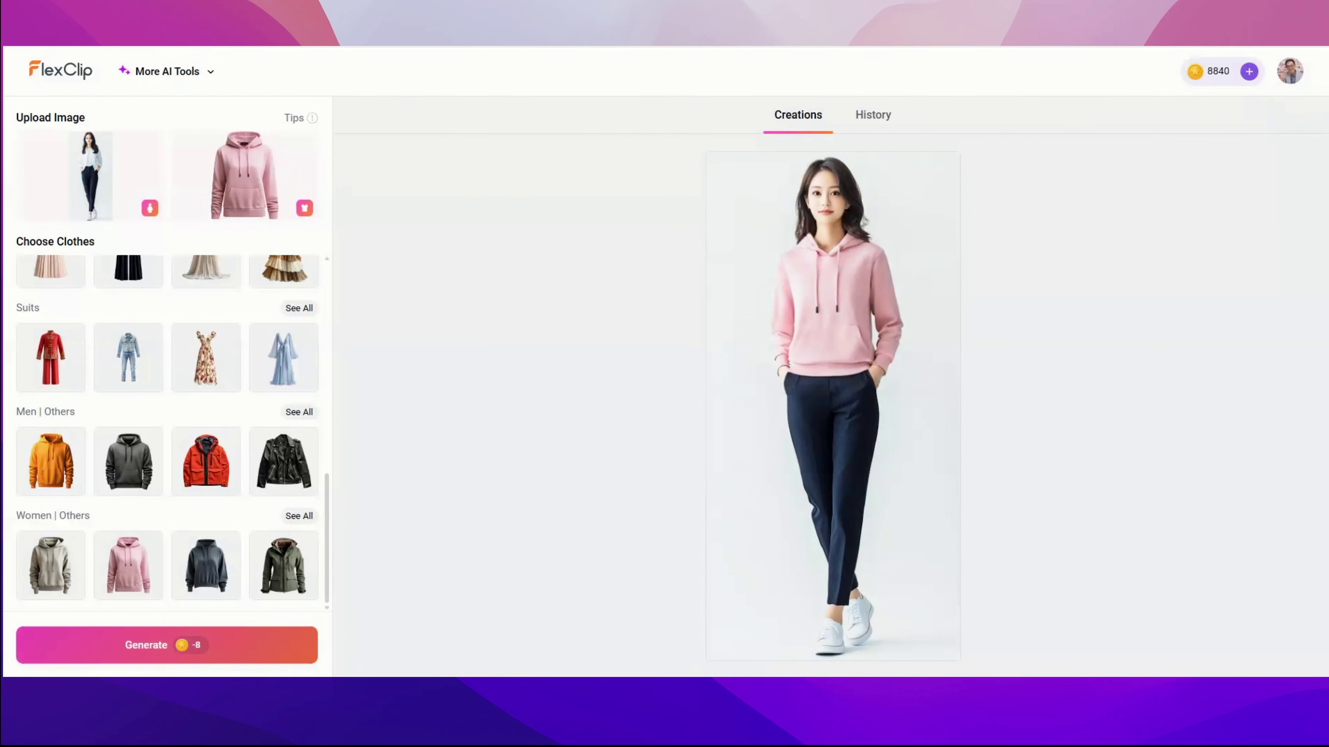
- Compare the source photo and hoodie with the generated outfit, and review earlier clothes-change results in the history
mouse_move(80, 164)
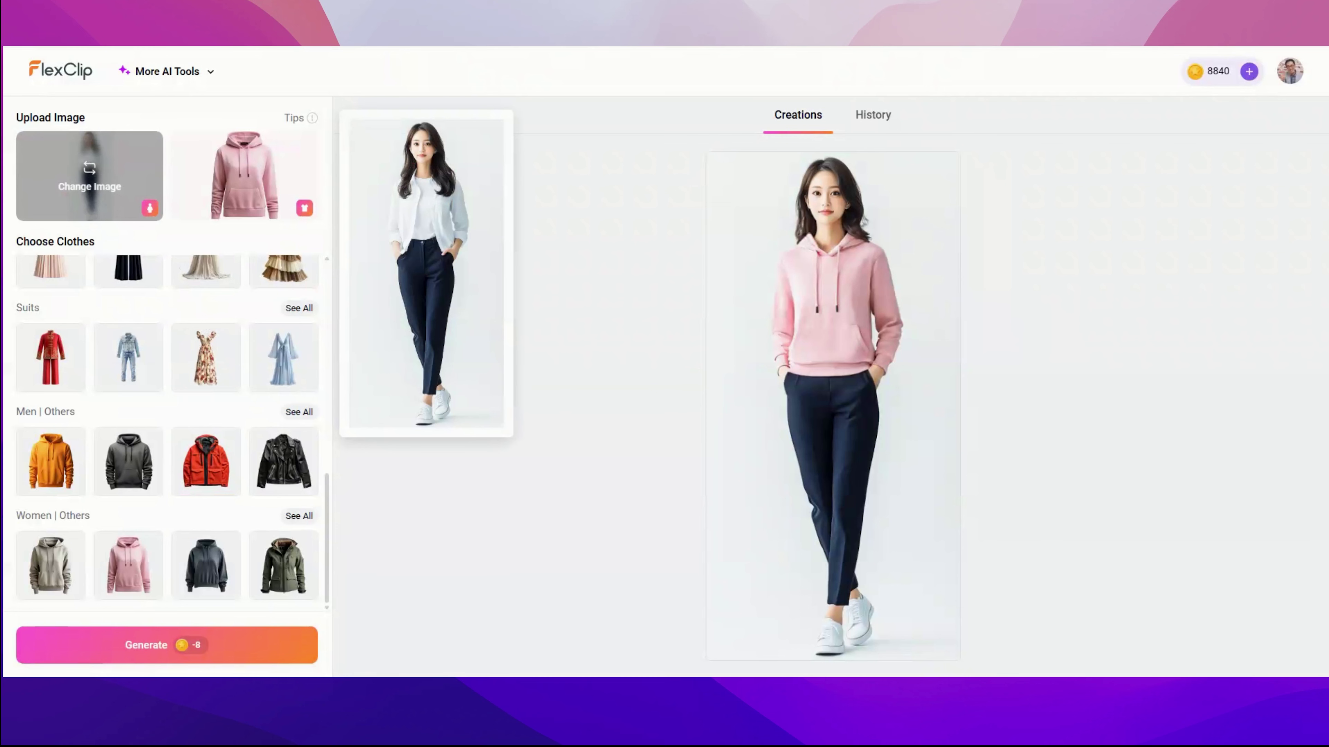
mouse_move(243, 172)
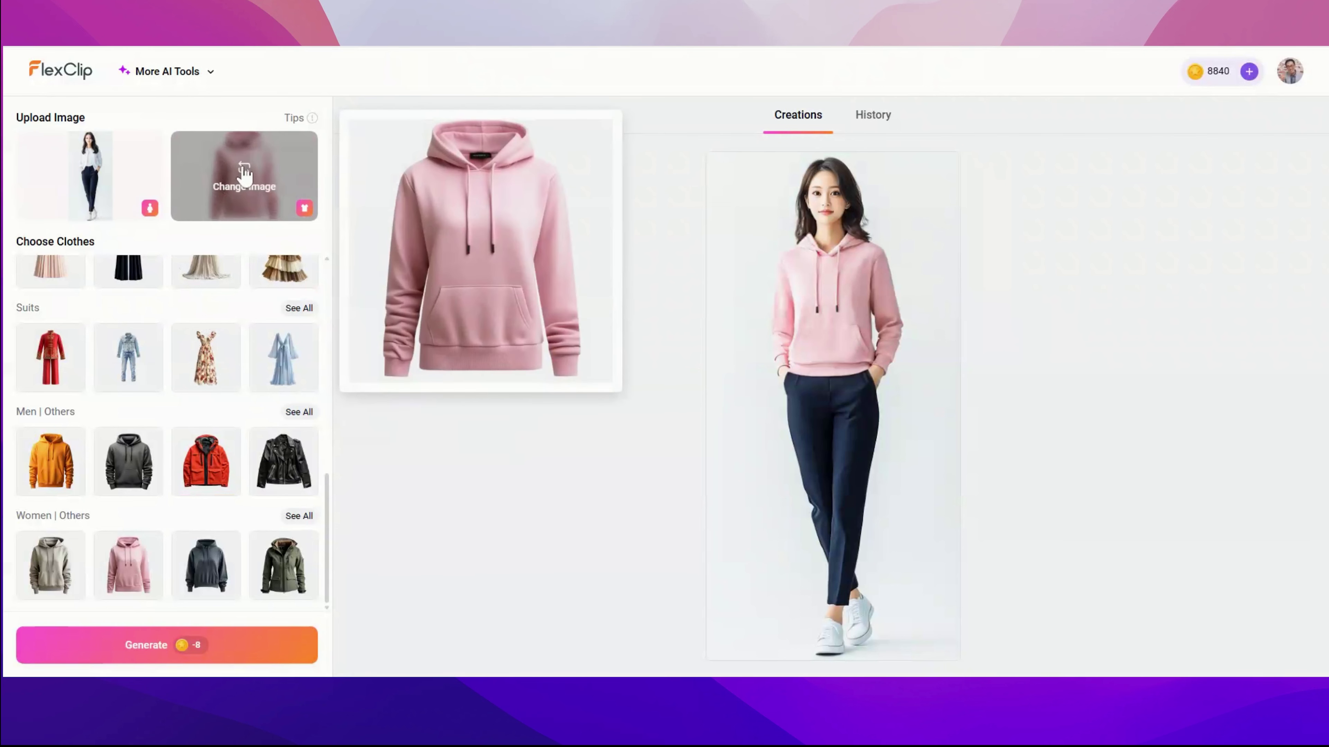
click(873, 117)
mouse_move(875, 184)
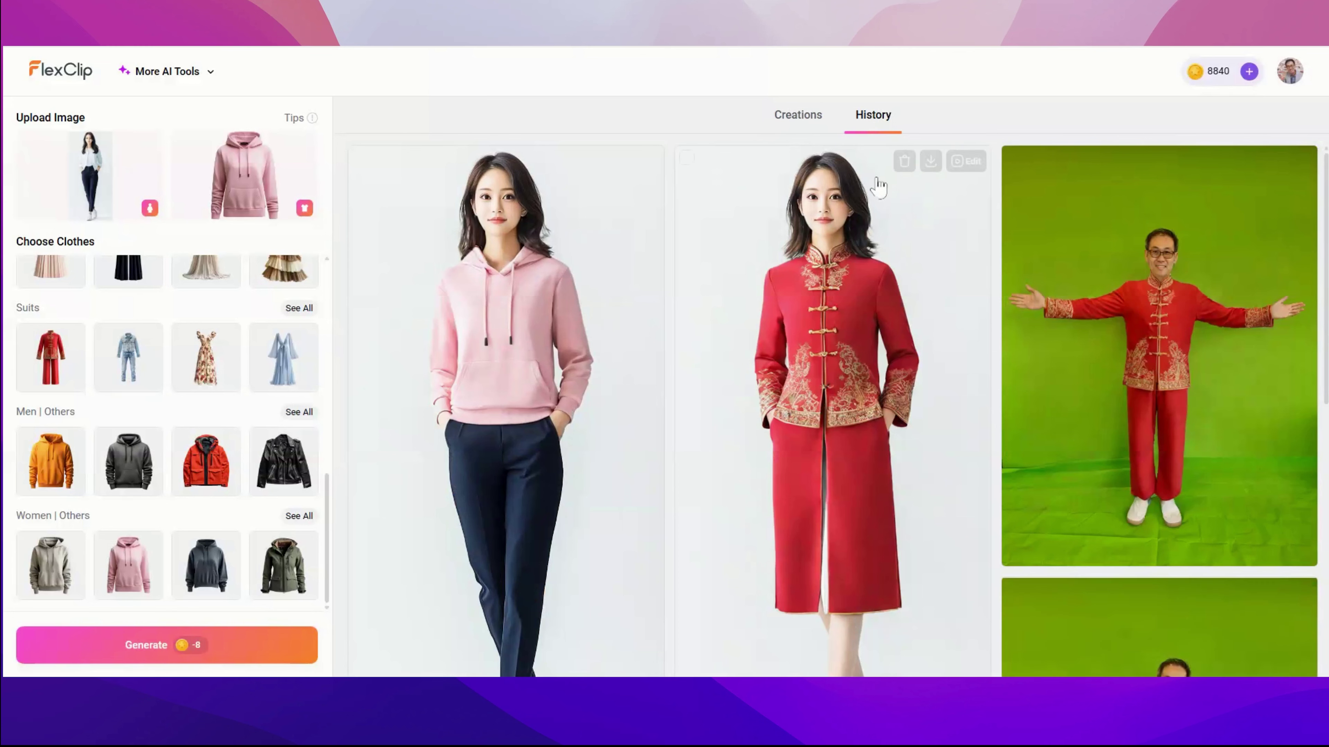
mouse_move(1152, 351)
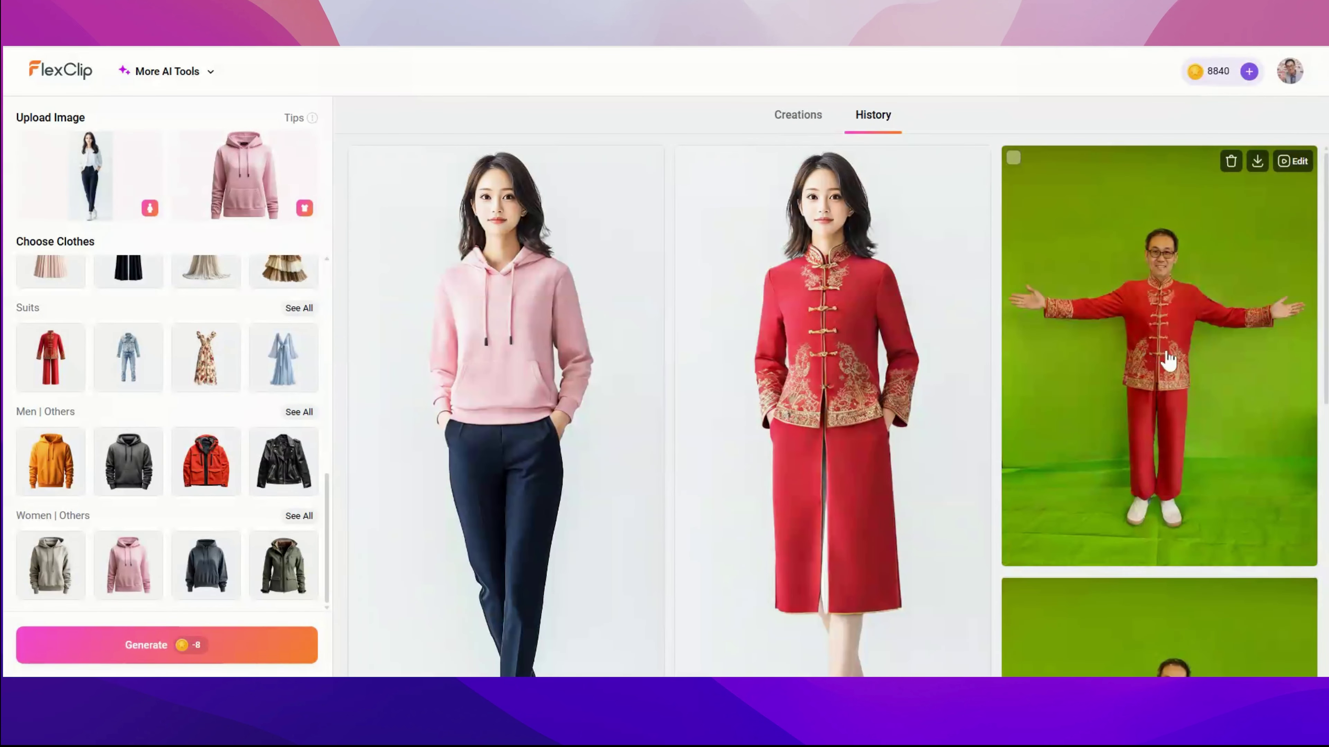
scroll(1228, 412, down, 5)
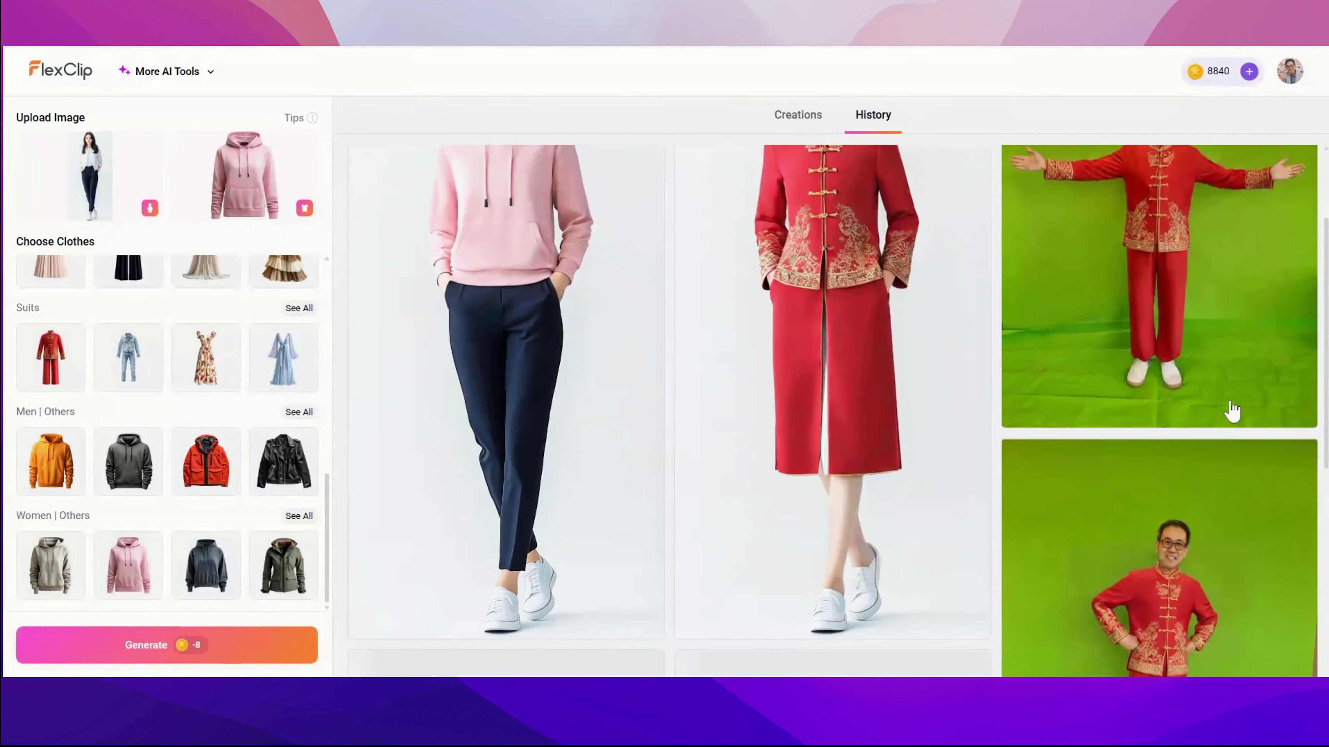
scroll(1233, 412, down, 5)
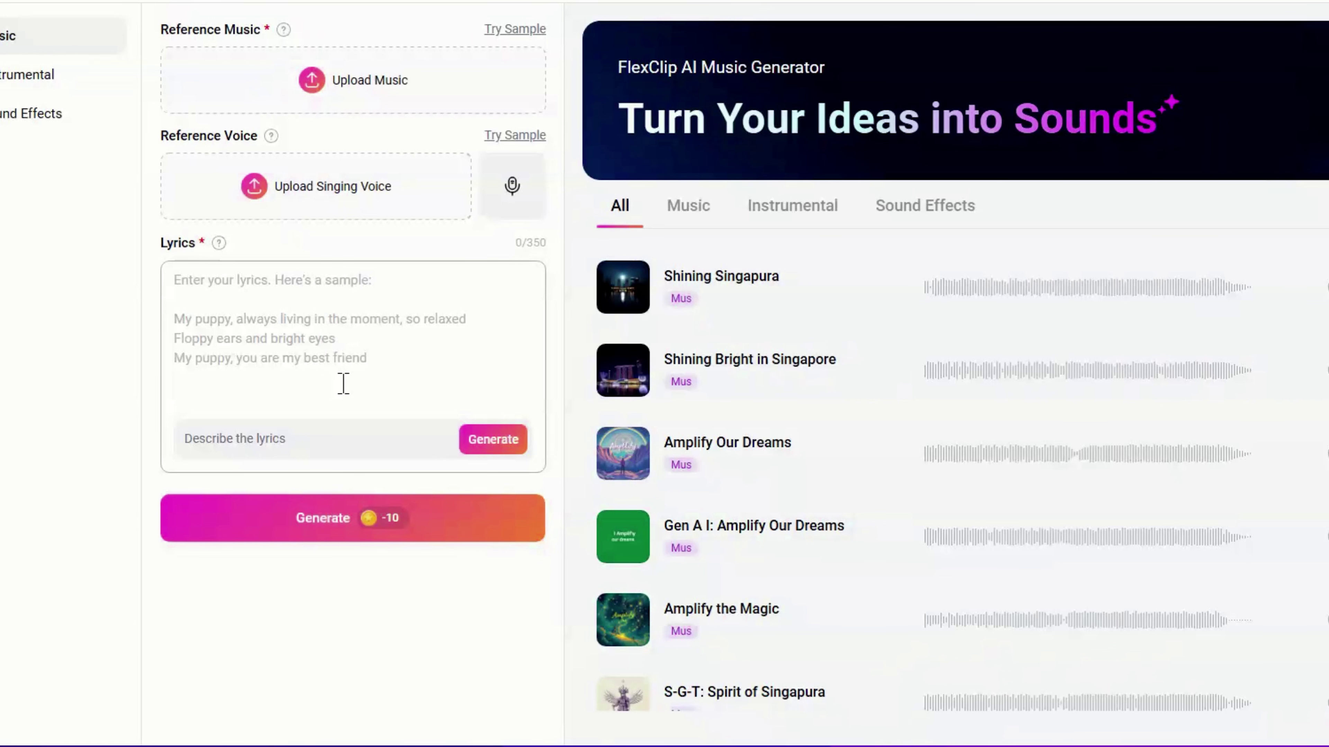
- Play the song "S-G-T: Spirit of Singapura" from the AI Music Generator list and read through its lyrics
scroll(756, 696, down, 3)
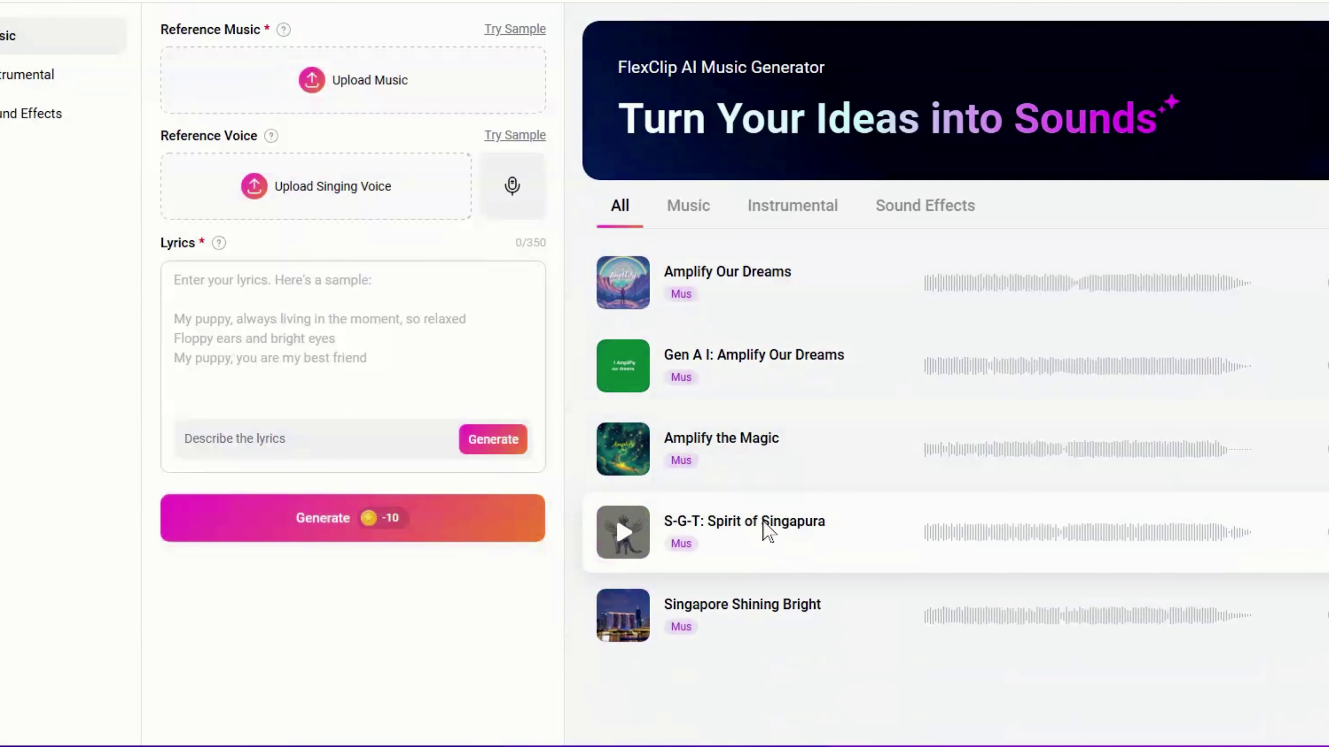
click(768, 531)
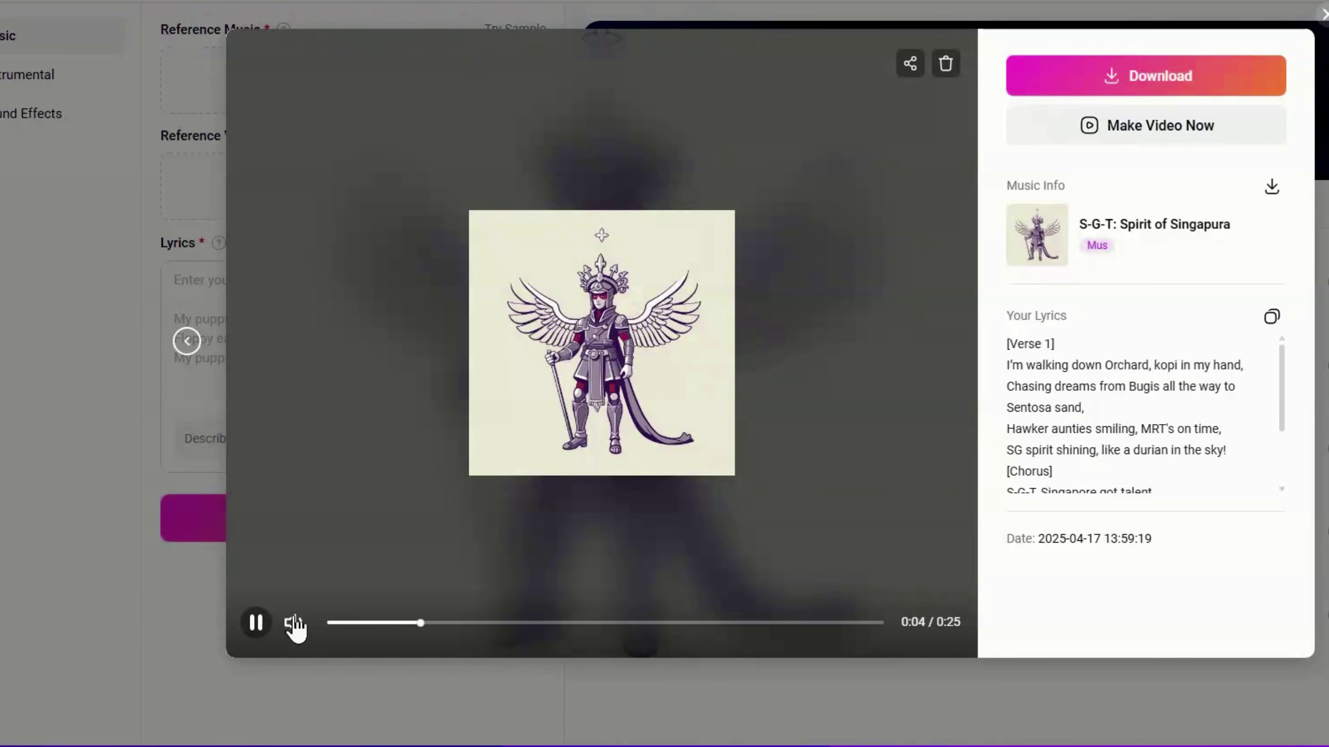
scroll(1284, 413, down, 2)
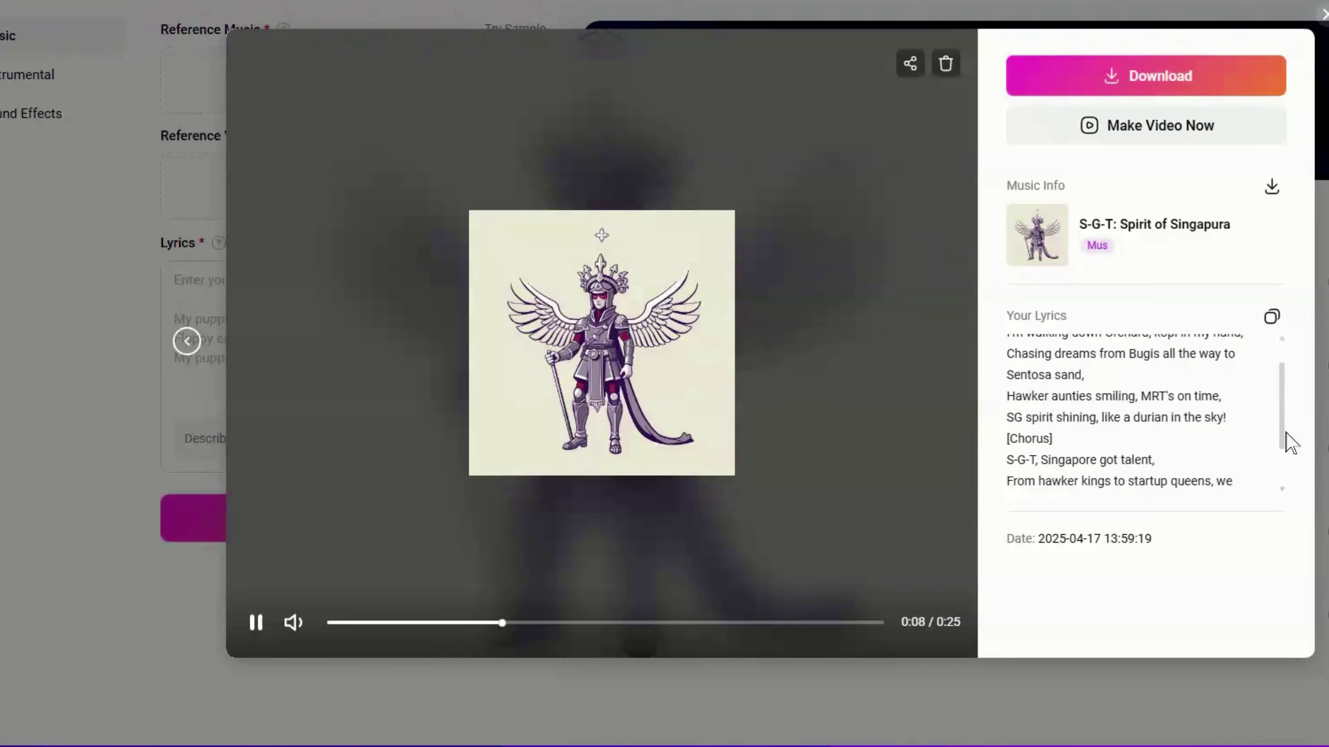
drag(1285, 438, 1290, 466)
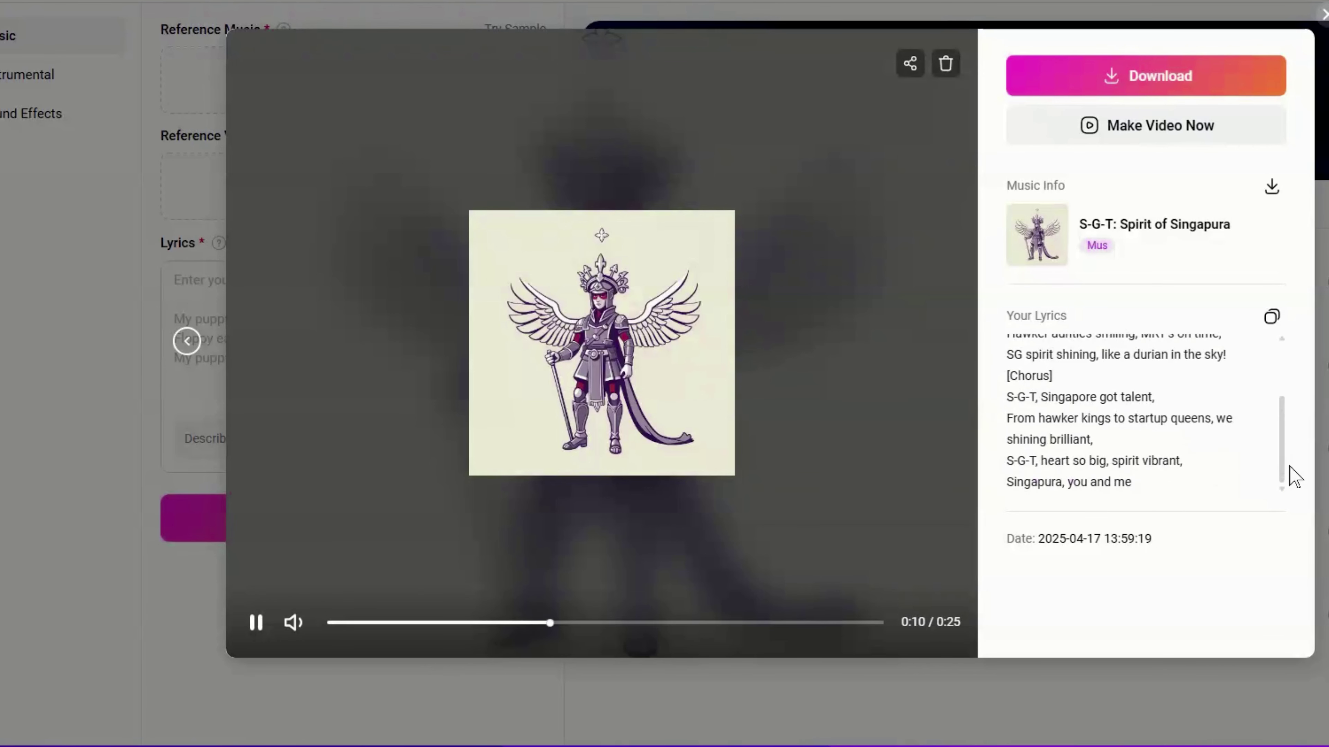